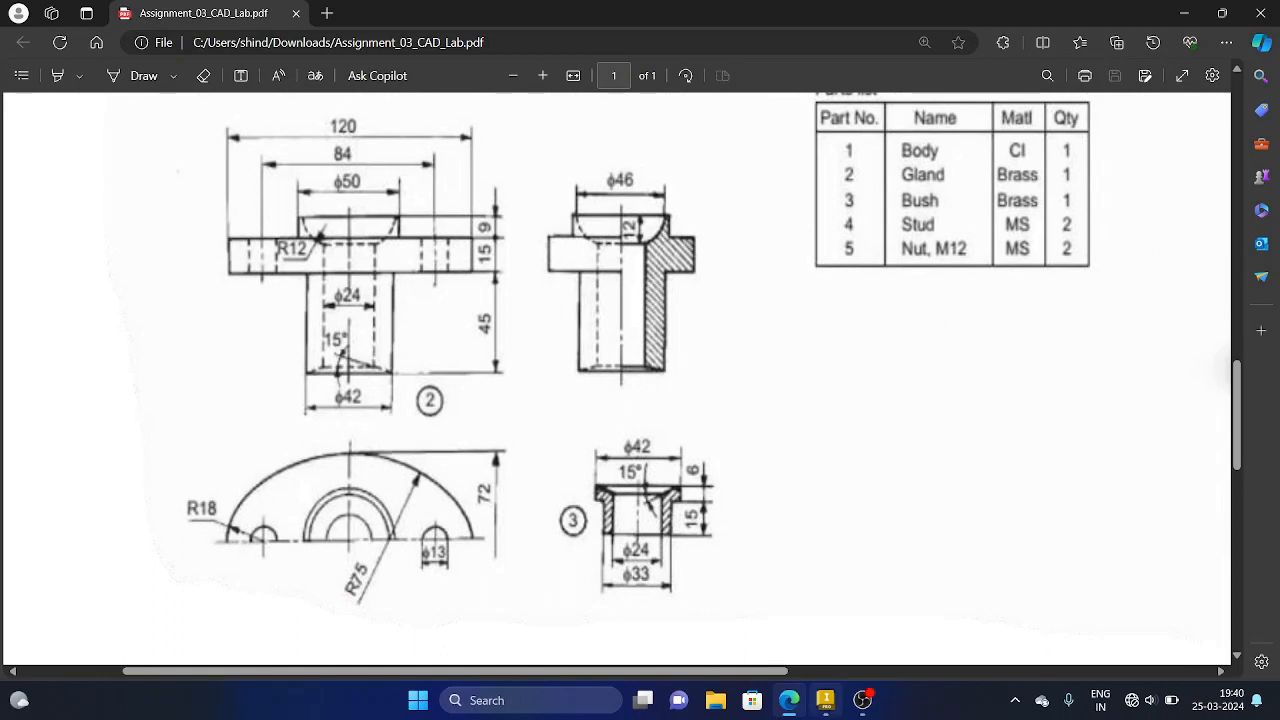
Switch to Autodesk Inventor and create a new part from the Standard.ipt template.
click(825, 700)
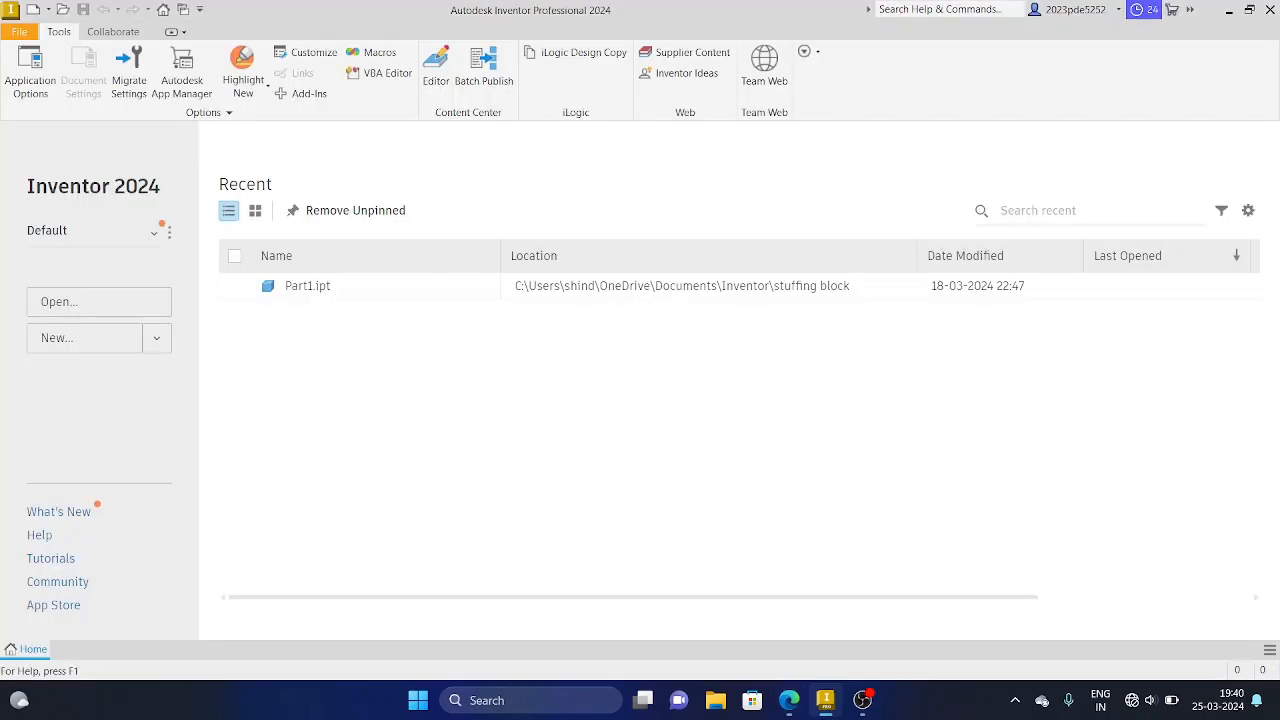
click(35, 9)
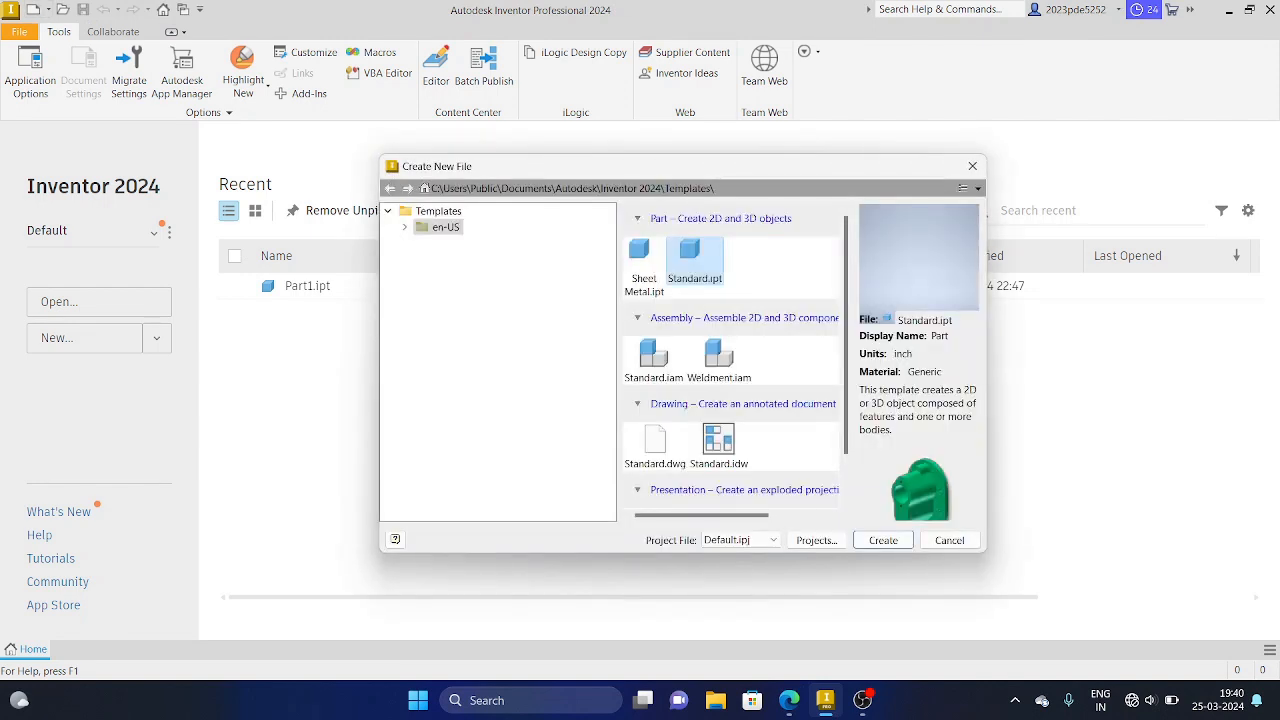
click(883, 540)
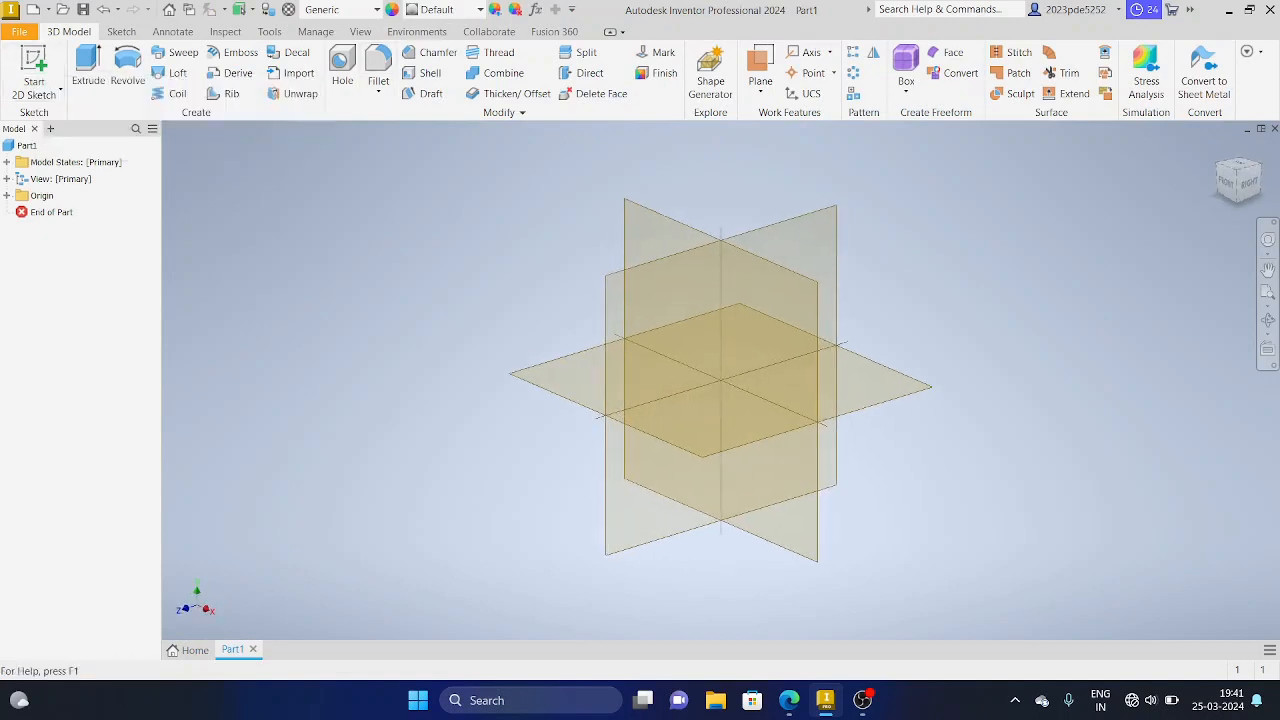
Start a 2D sketch on the XY plane and check the gland's dimensions in Assignment_03_CAD_Lab.pdf.
key(s)
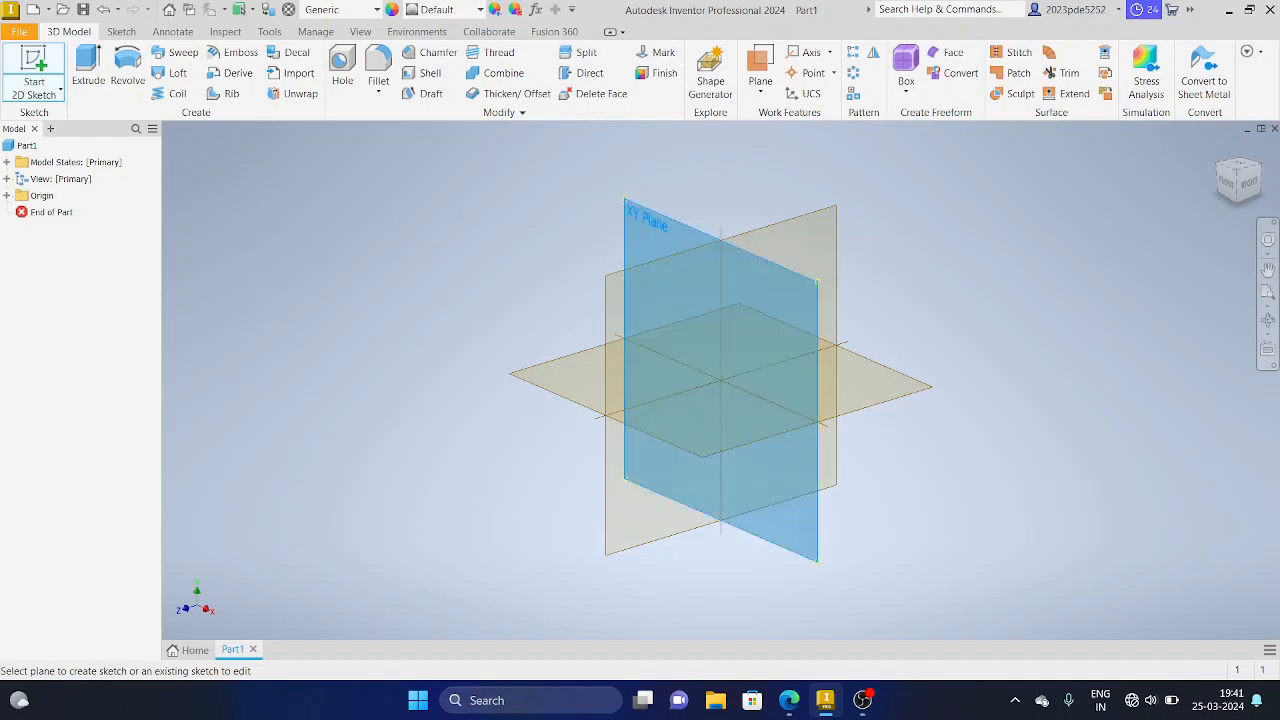
click(720, 310)
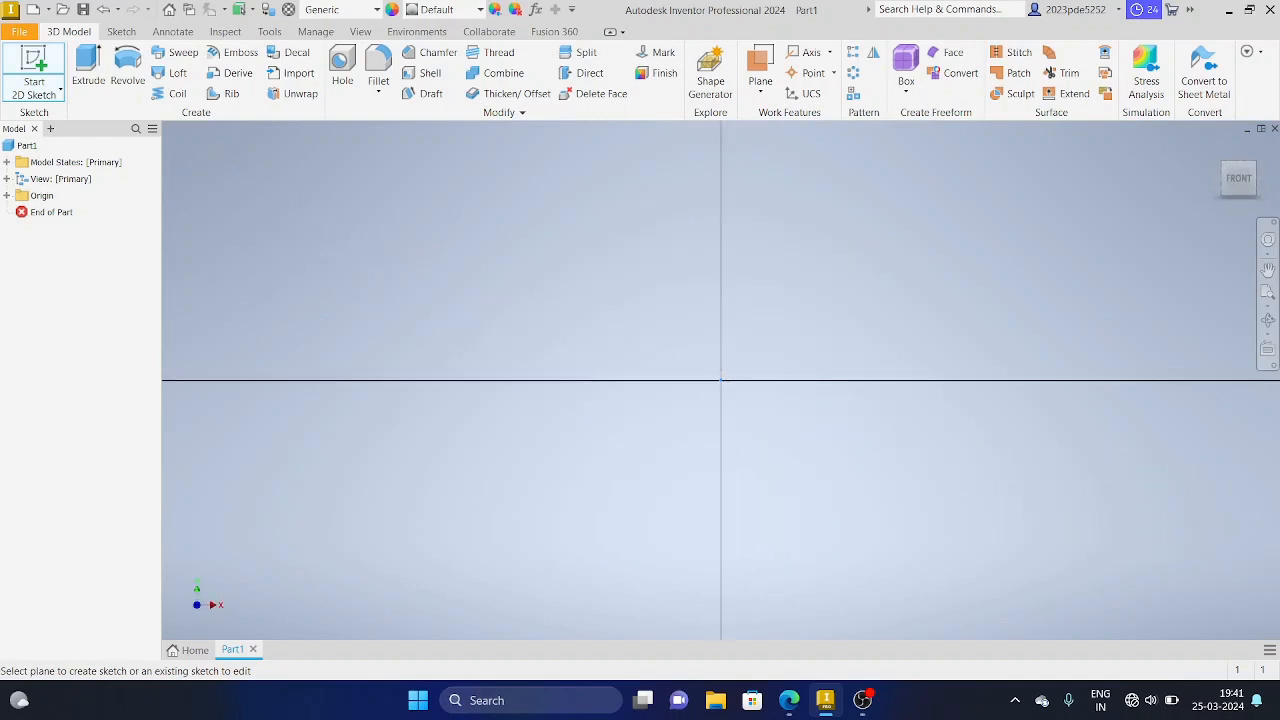
key(alt+Tab)
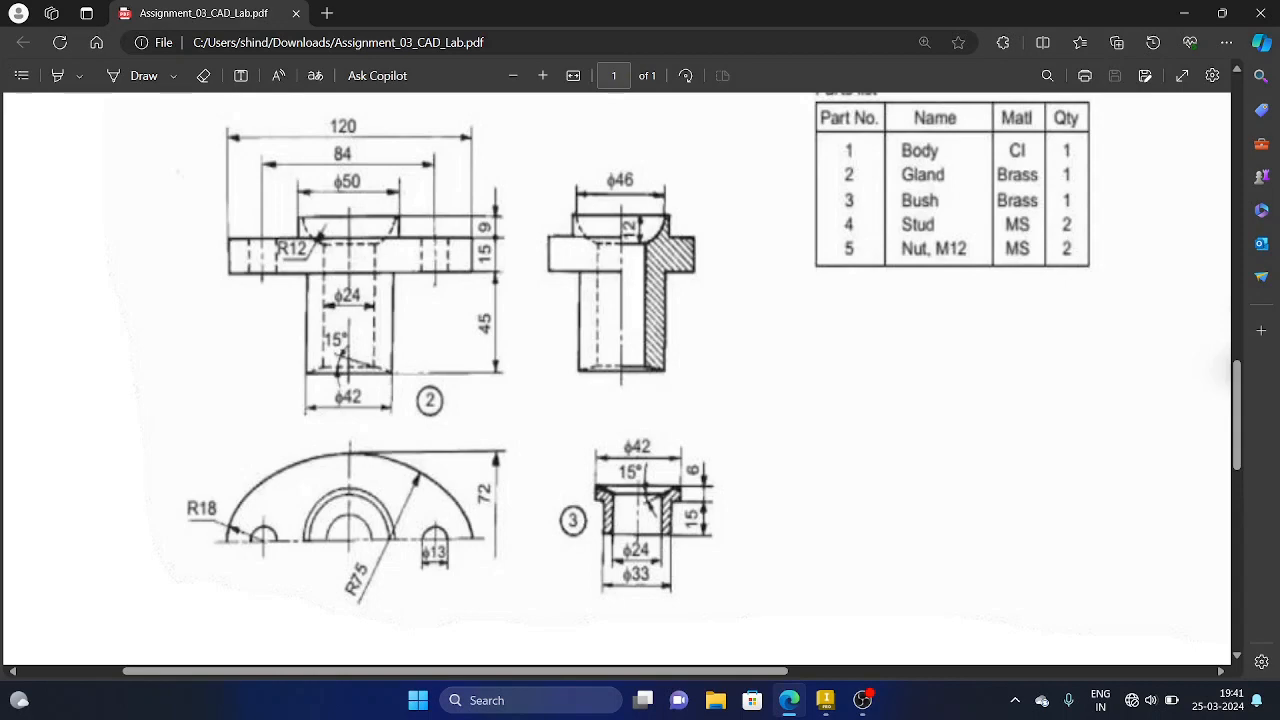
click(825, 700)
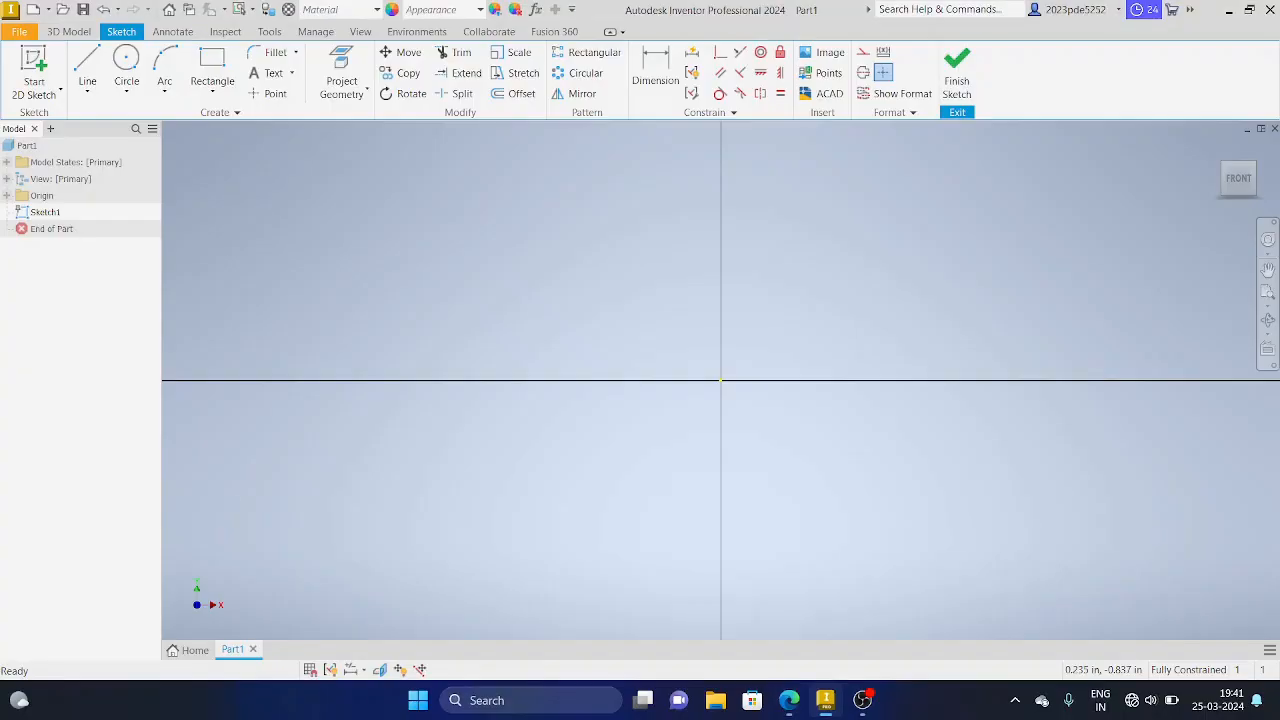
click(126, 62)
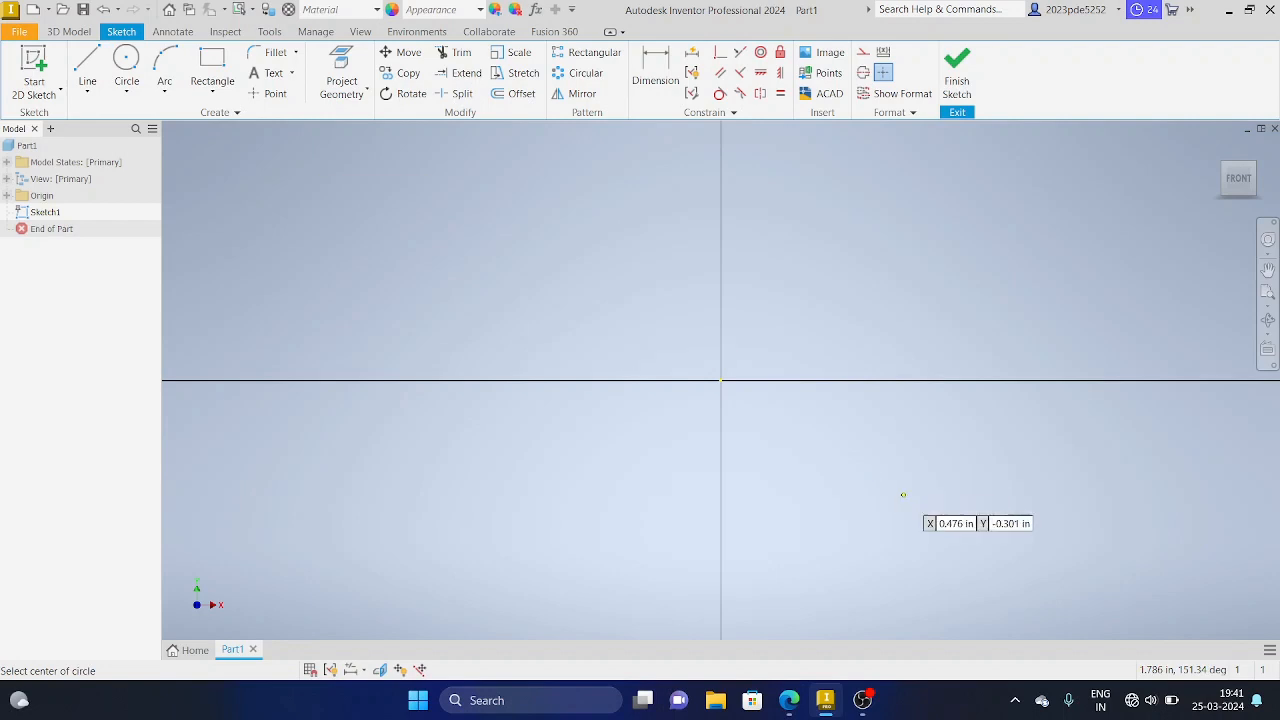
click(721, 380)
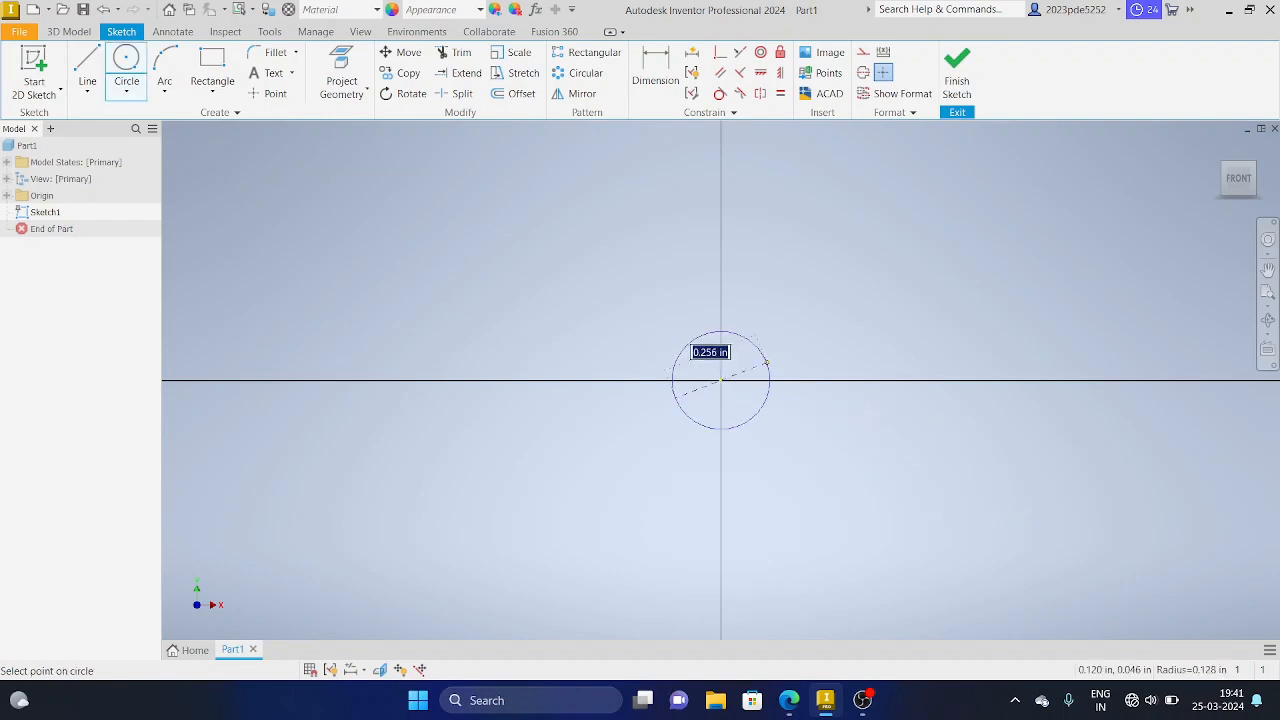
key(Escape)
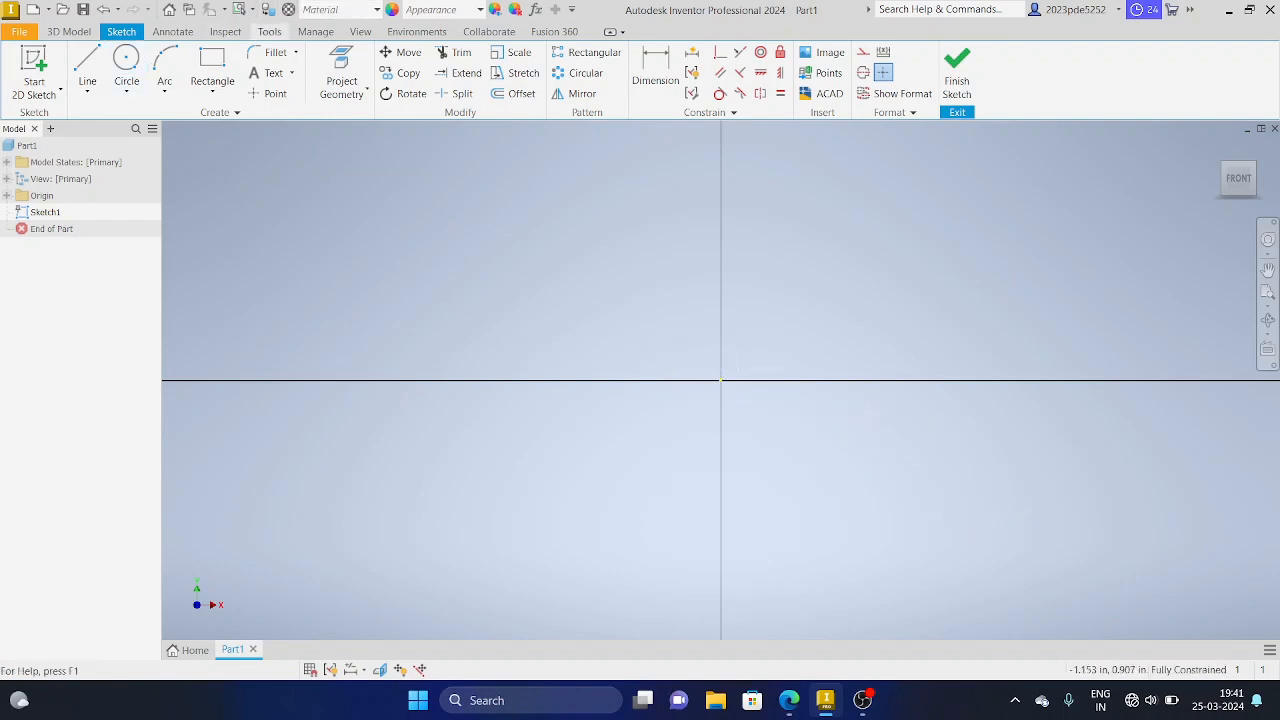
Set the part document's length units to millimeter.
click(269, 31)
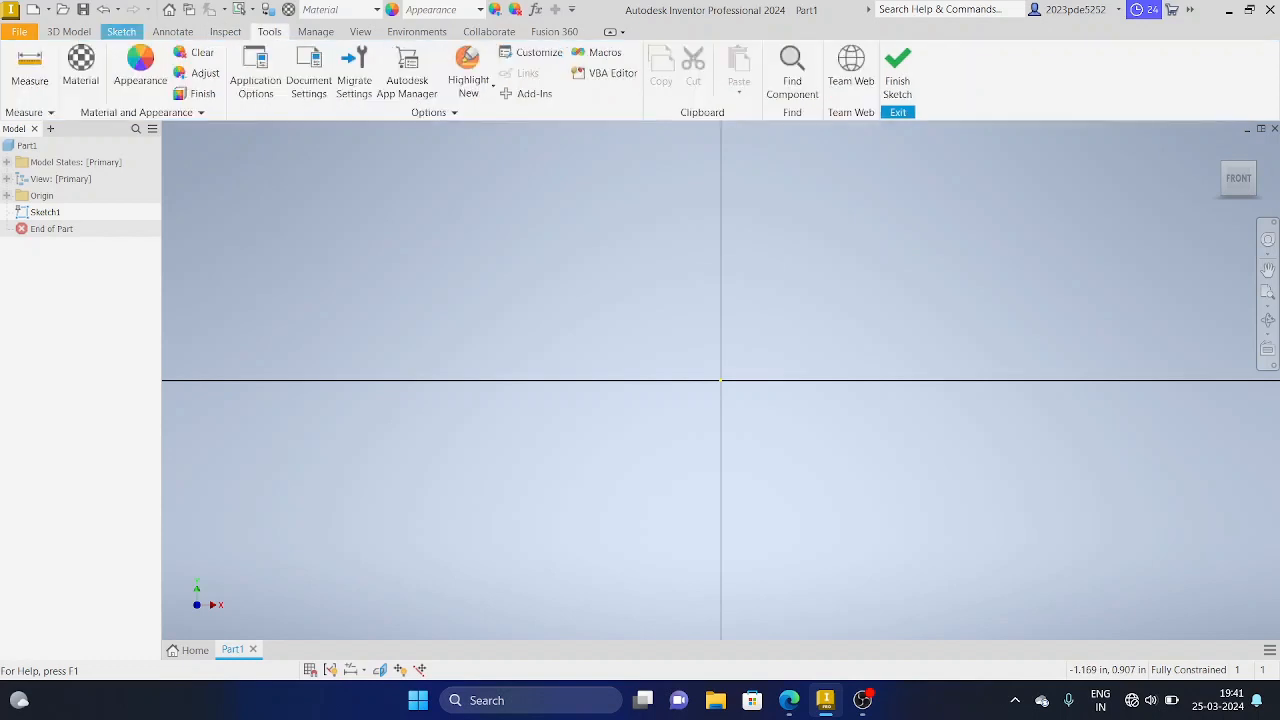
click(308, 80)
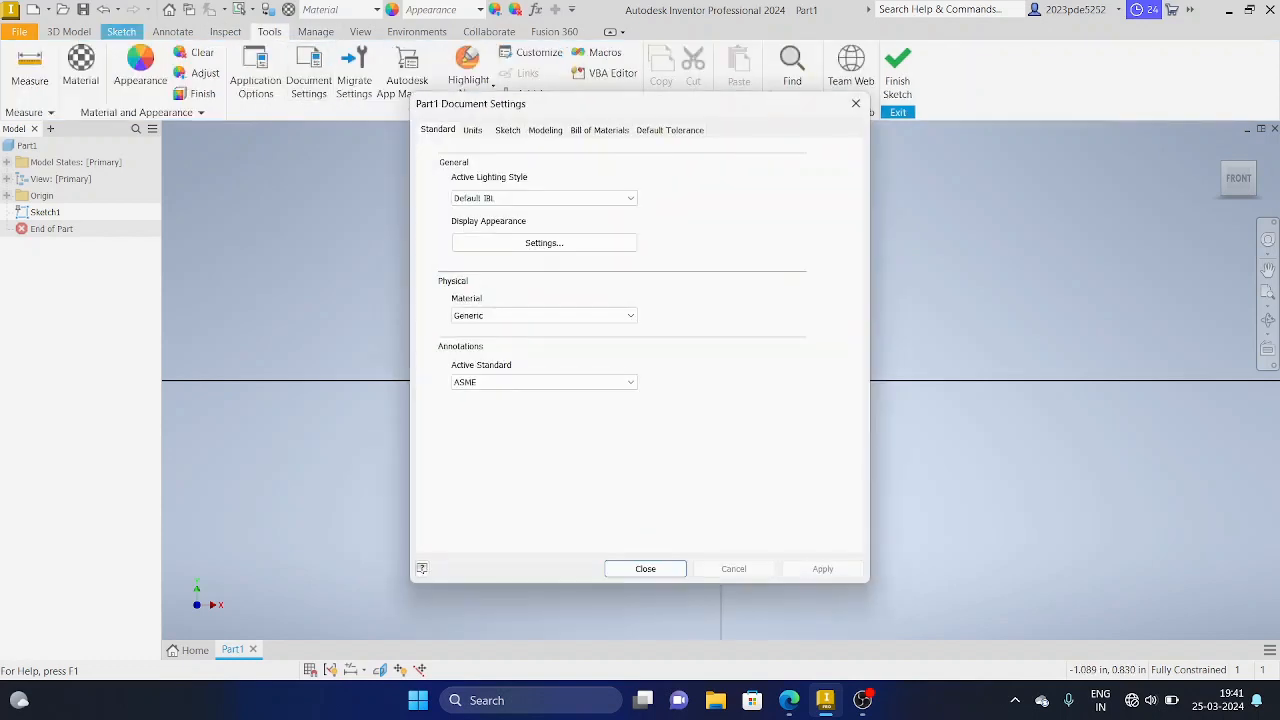
click(472, 130)
click(492, 187)
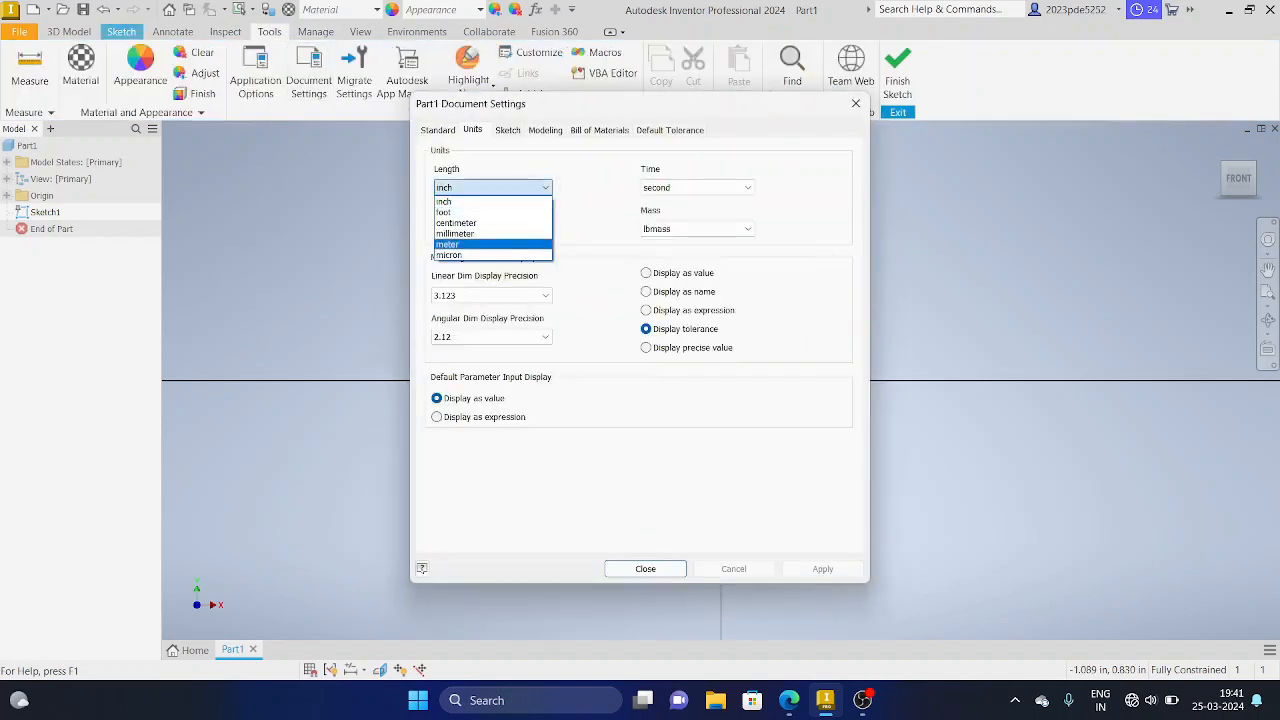
click(490, 234)
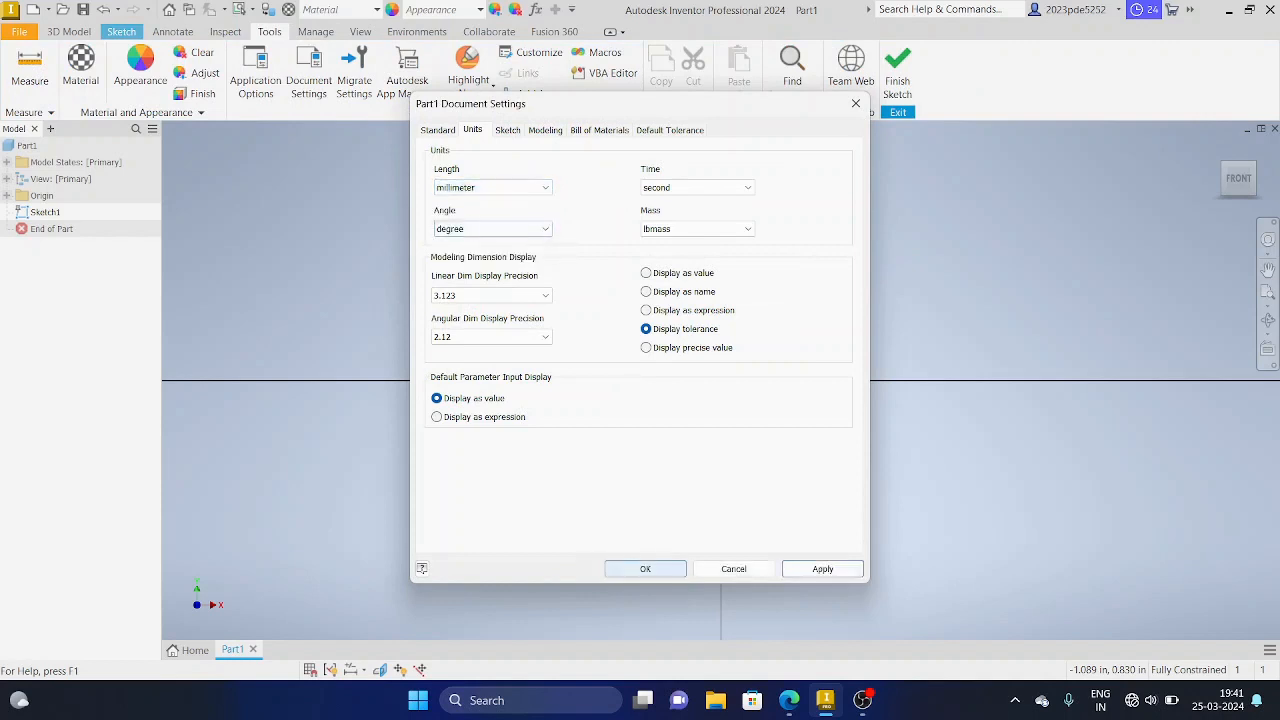
click(645, 569)
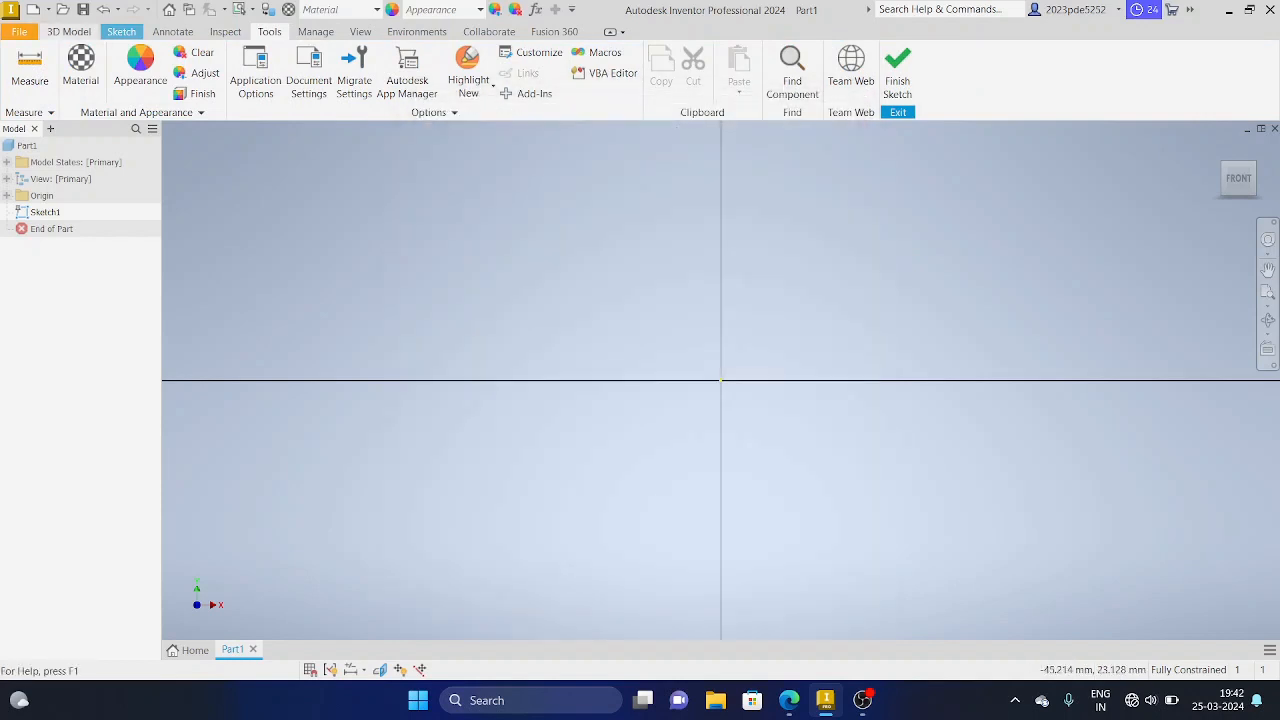
Draw two concentric circles centred on the sketch origin with diameters of 42 mm and 24 mm.
click(69, 32)
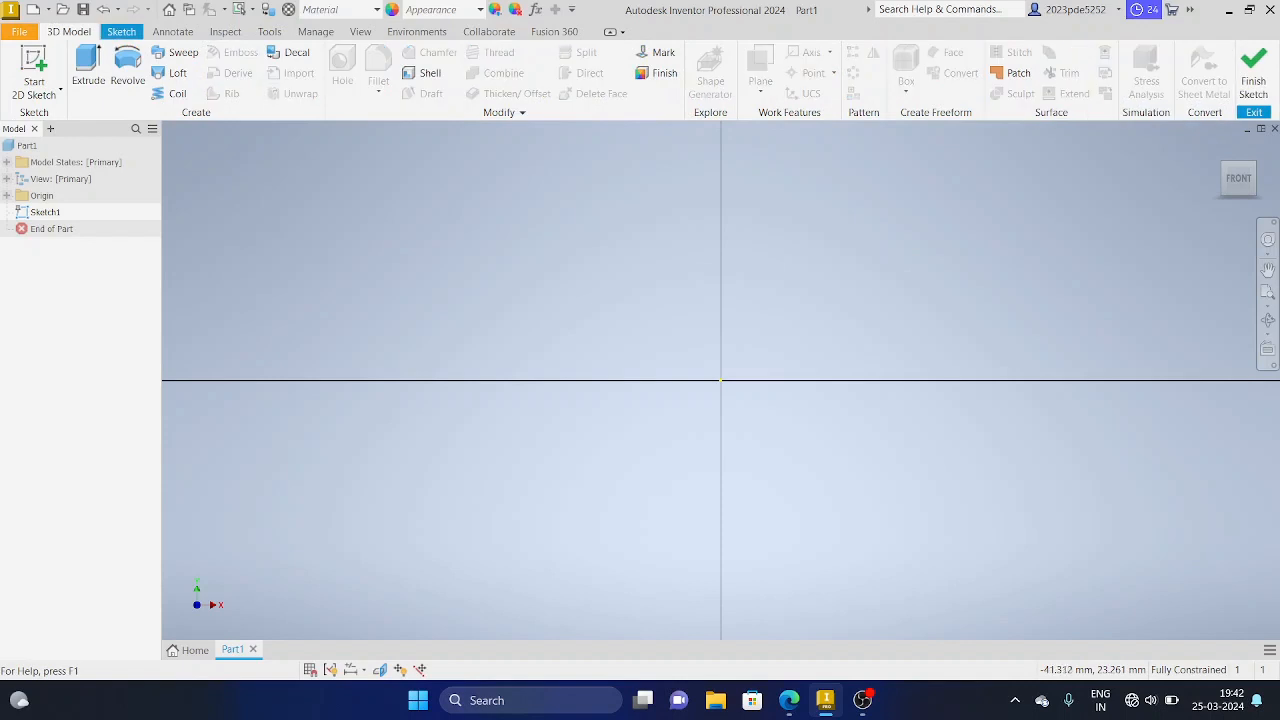
click(121, 32)
click(126, 62)
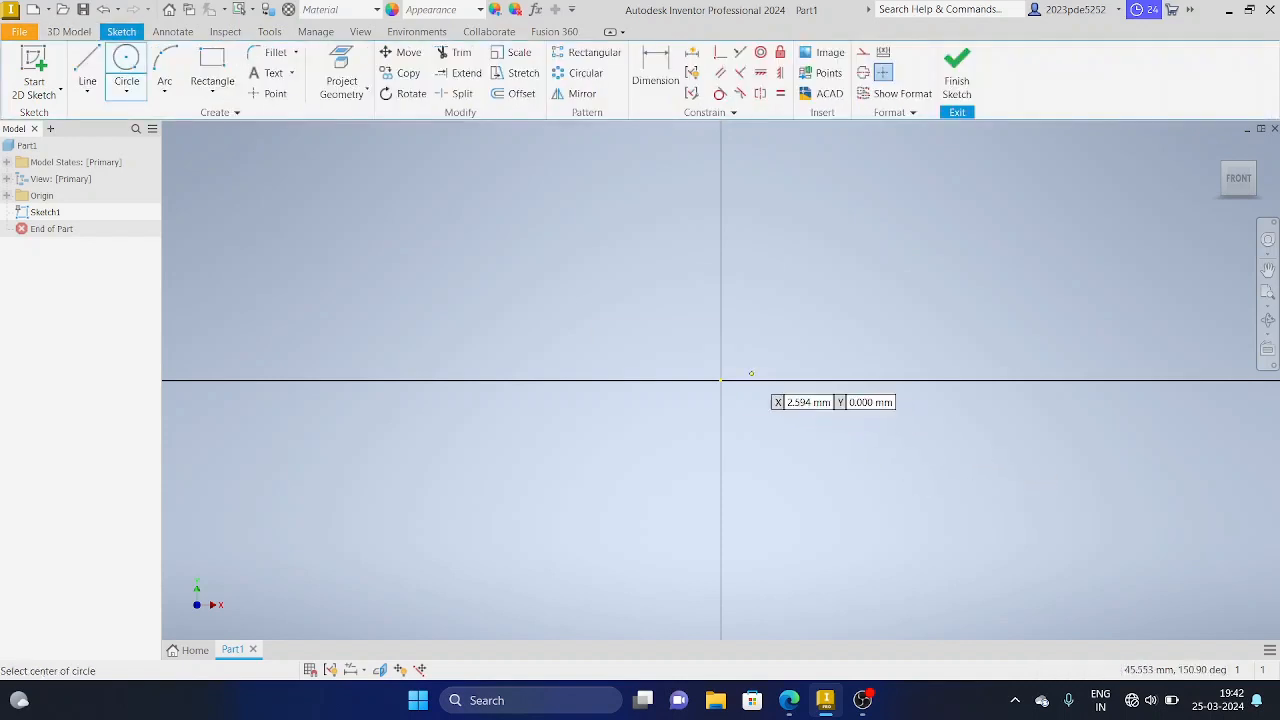
click(720, 380)
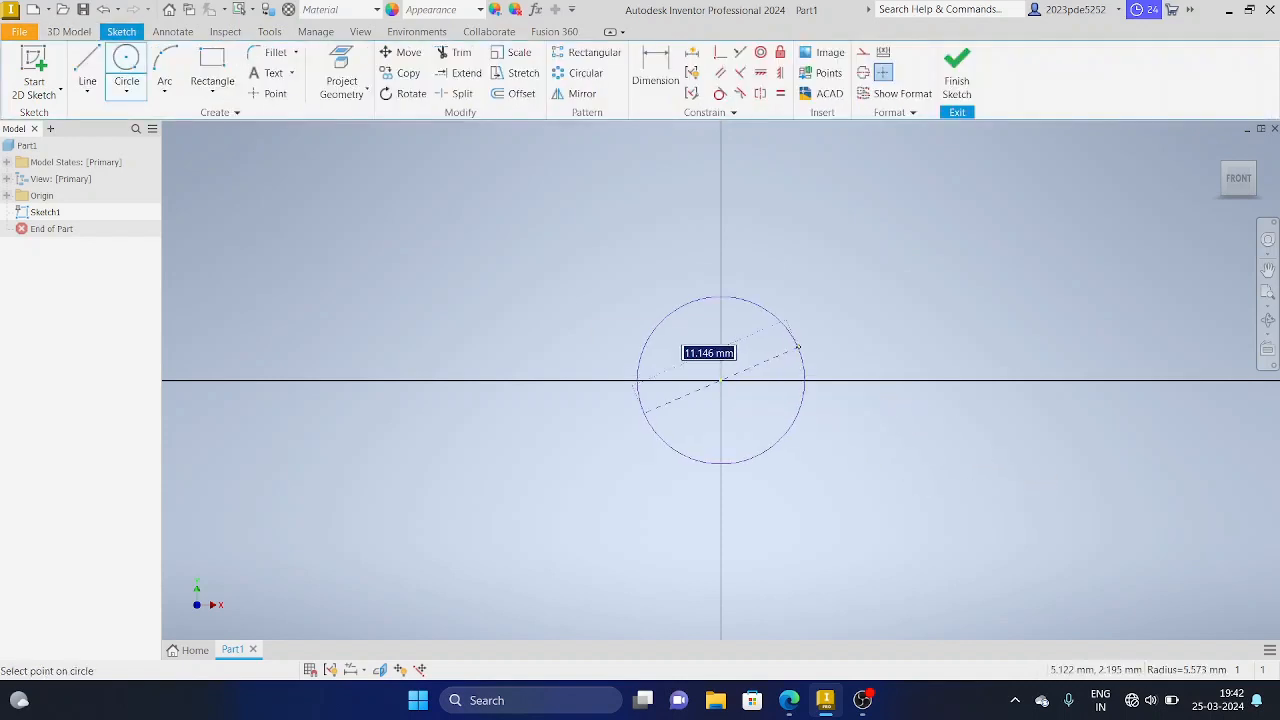
text(40)
key(Return)
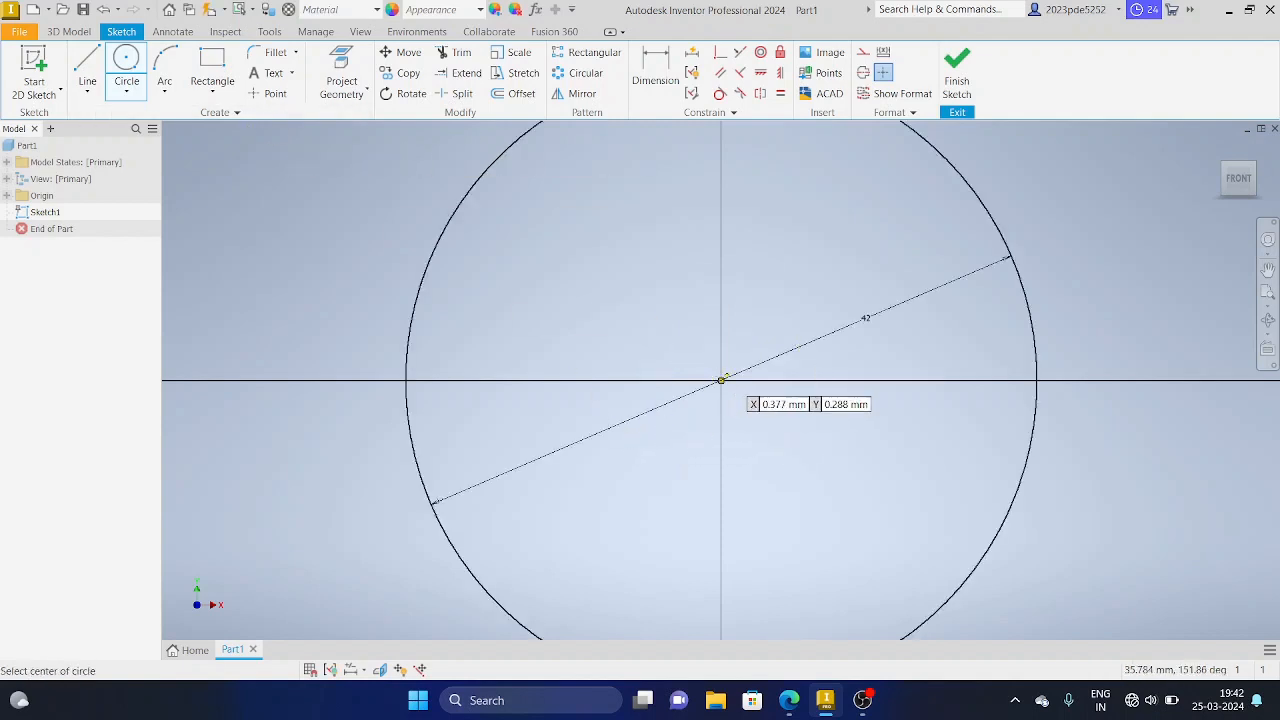
click(720, 380)
text(2)
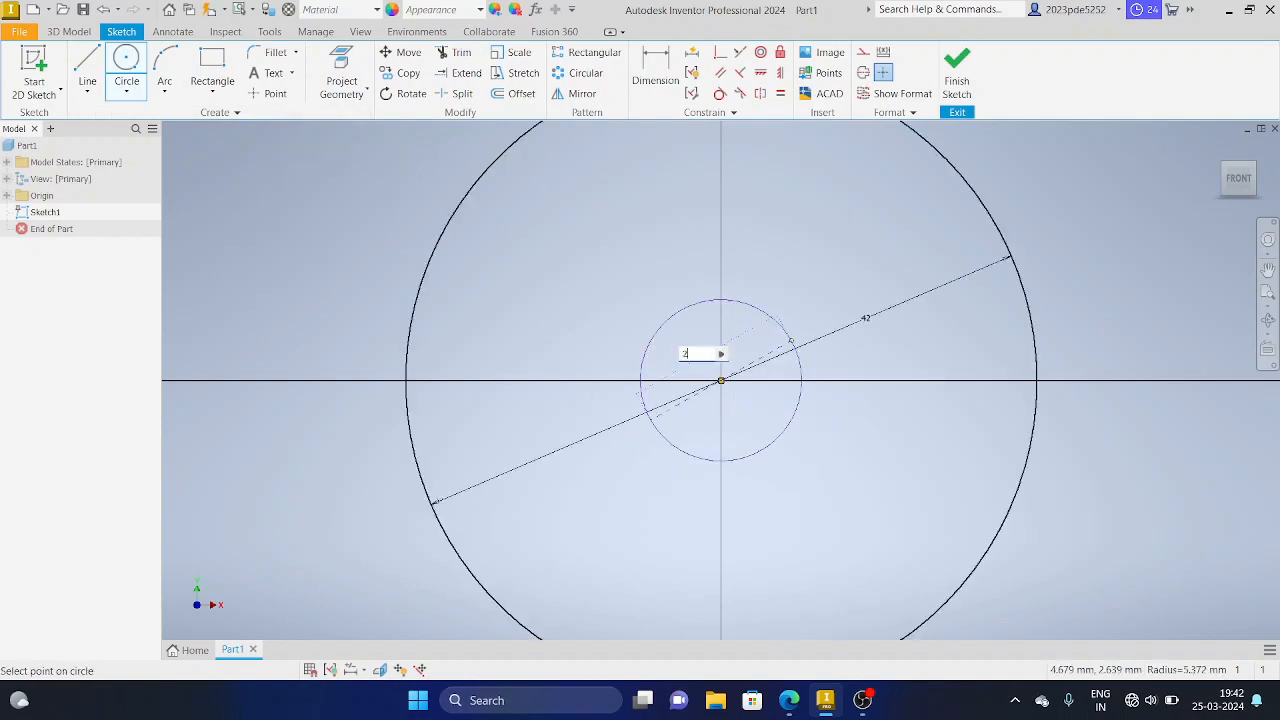
text(4)
key(Return)
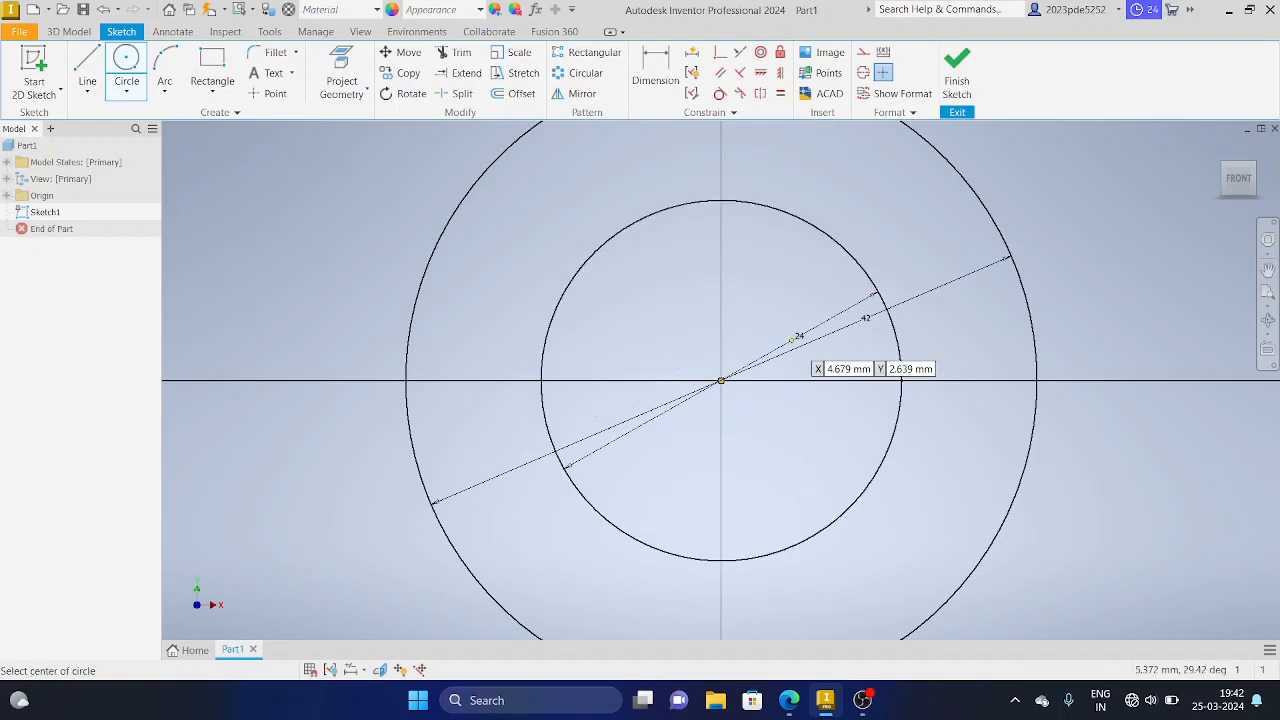
Check the gland drawing and extrude the ring between the two circles 45 mm into a hollow cylinder.
click(789, 700)
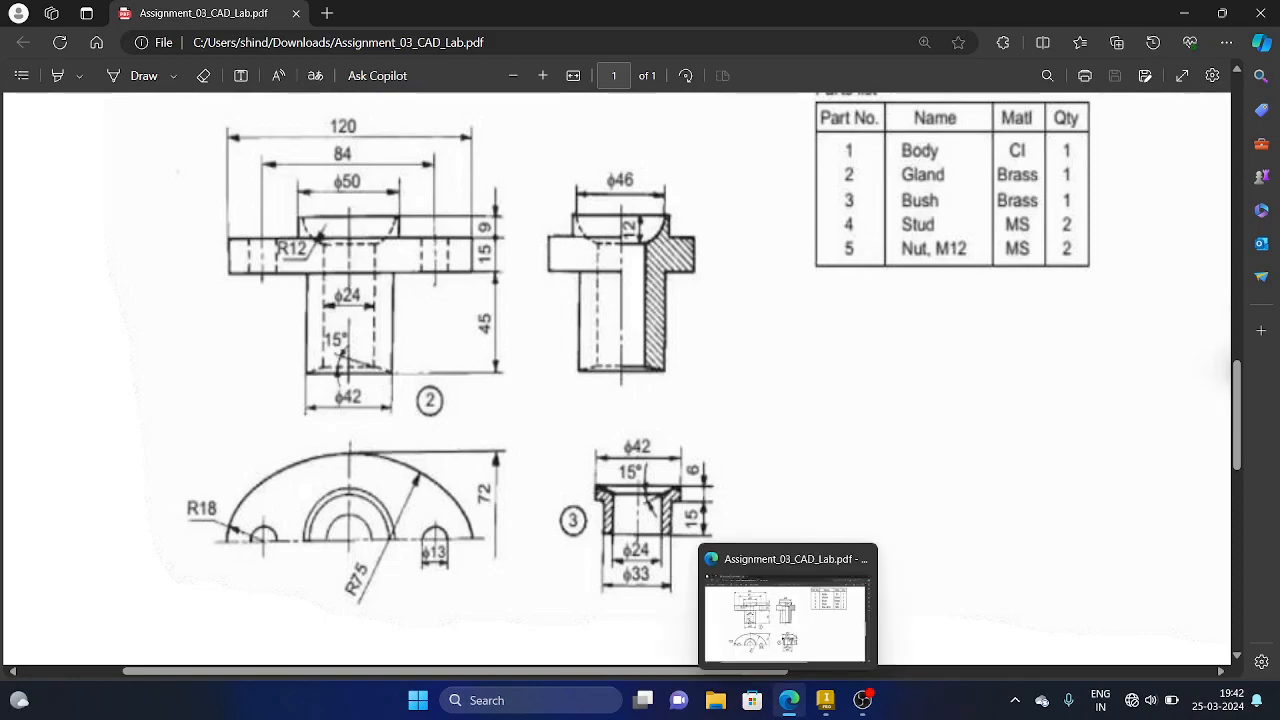
click(789, 700)
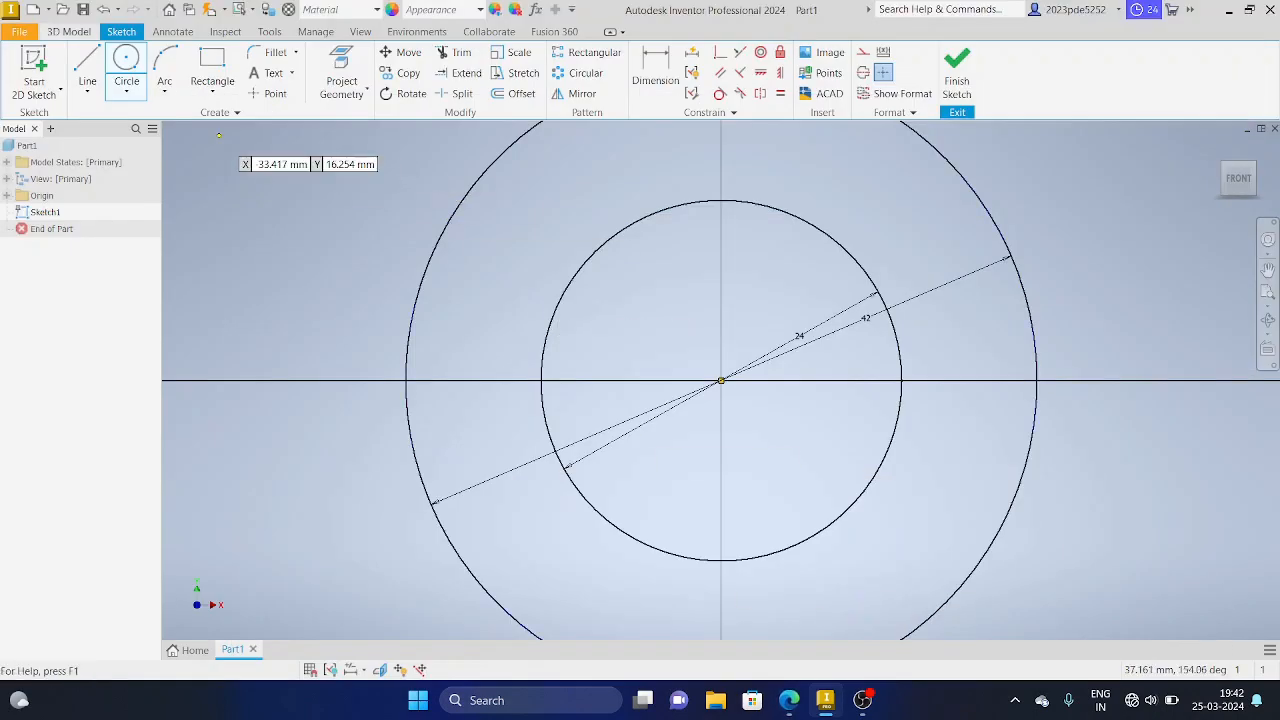
click(69, 31)
click(88, 70)
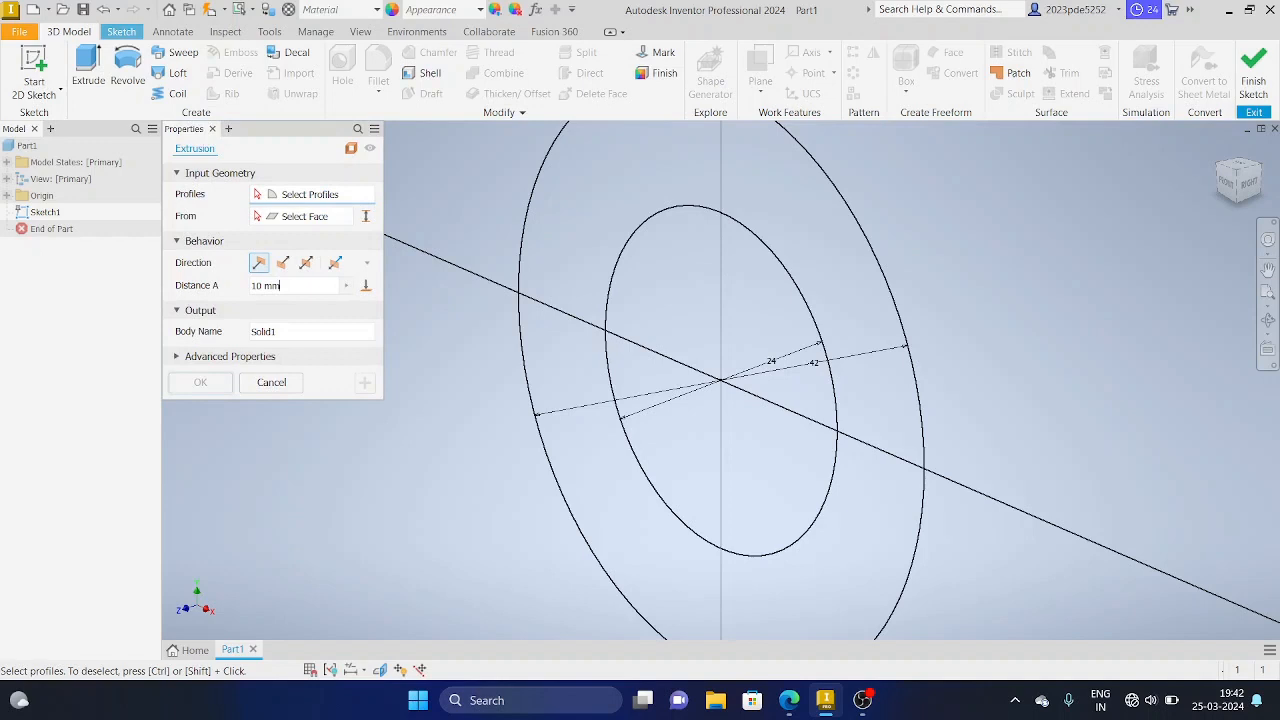
click(709, 174)
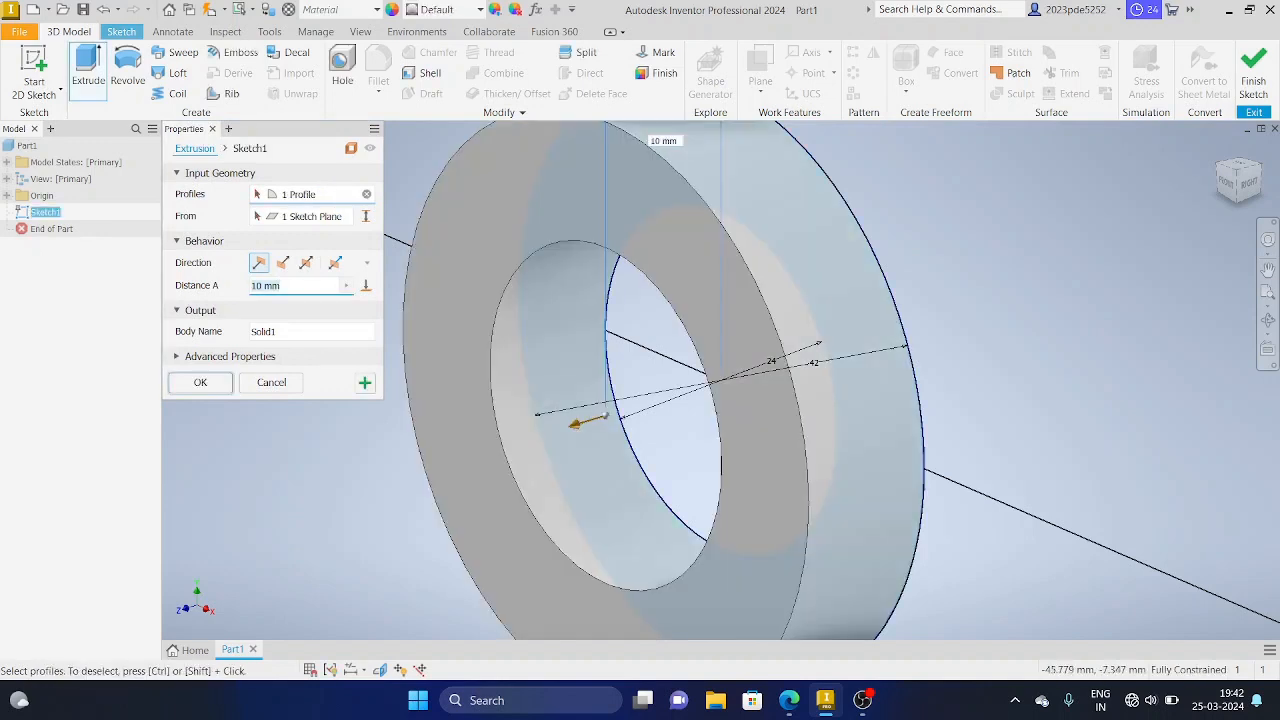
text(45)
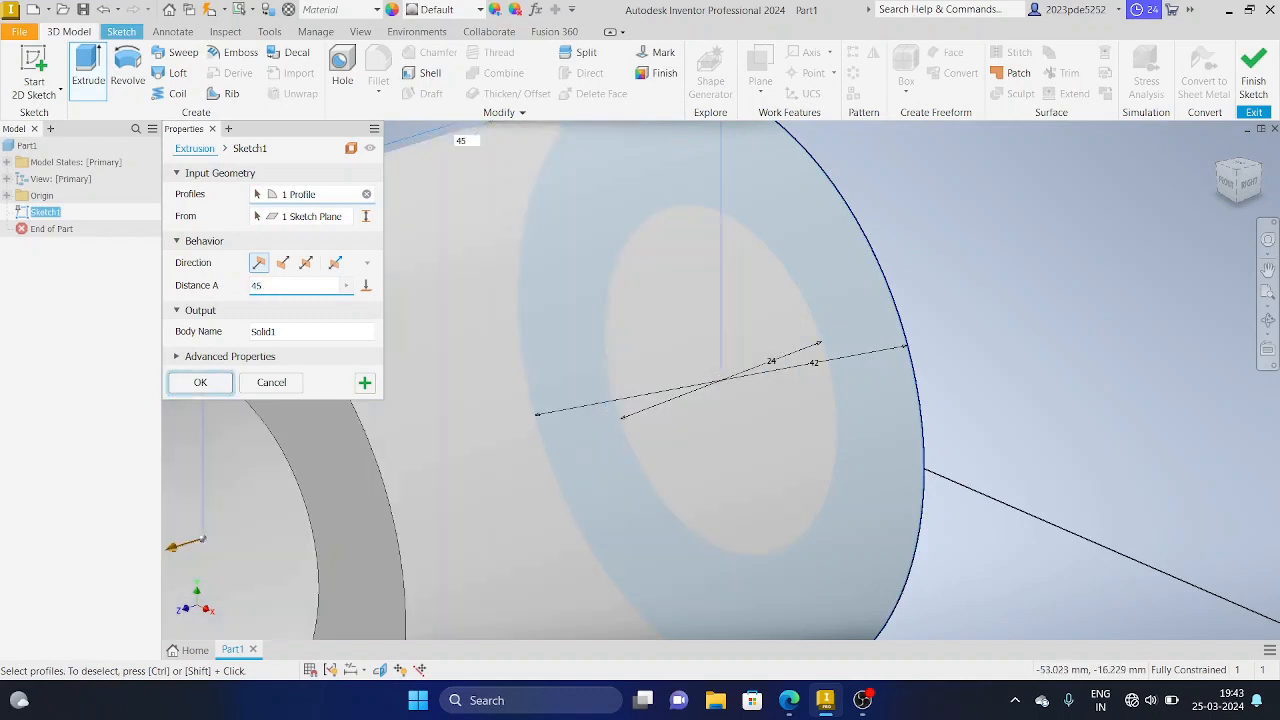
click(200, 382)
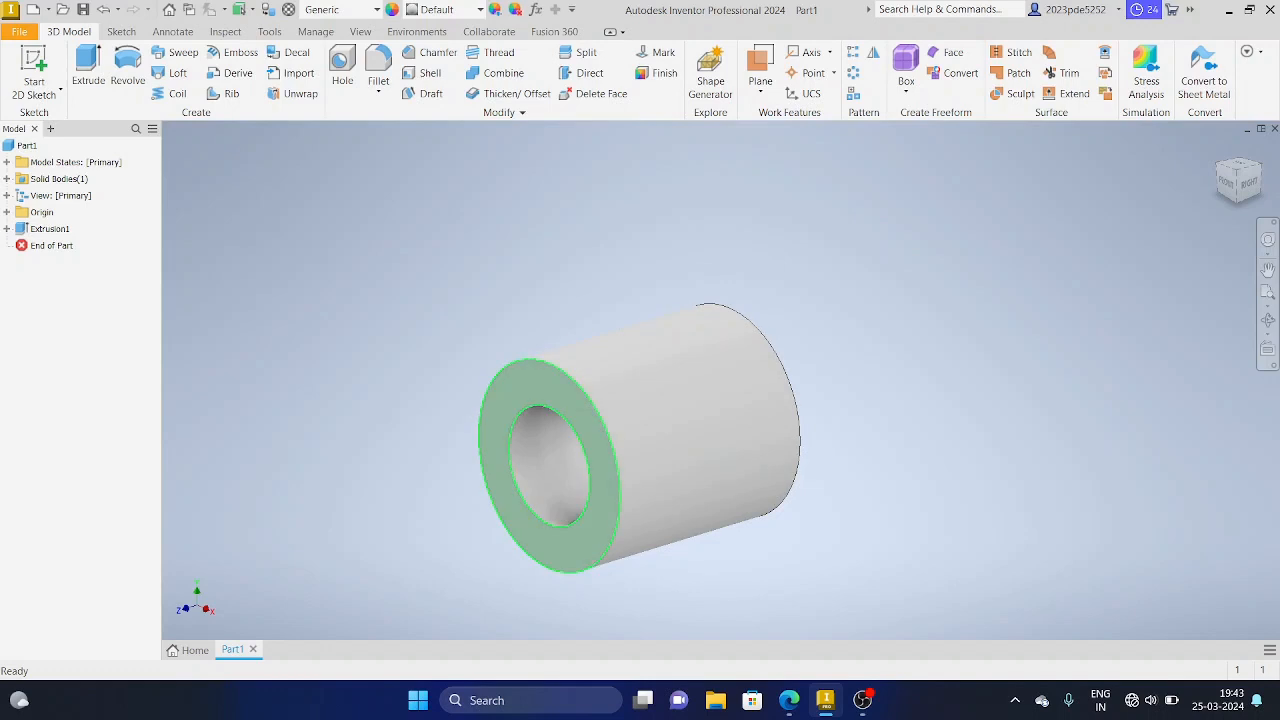
Start a sketch on the cylinder's front end face and check the gland flange's dimensions in the PDF drawing.
click(522, 394)
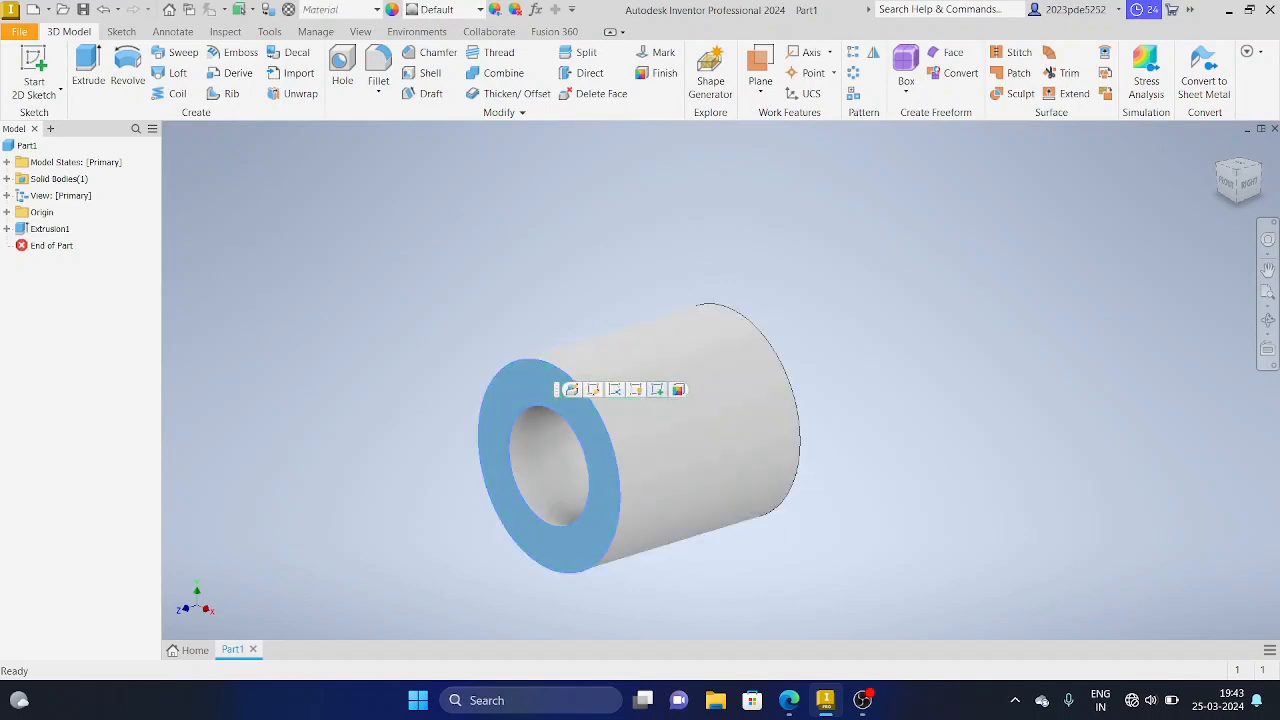
click(656, 389)
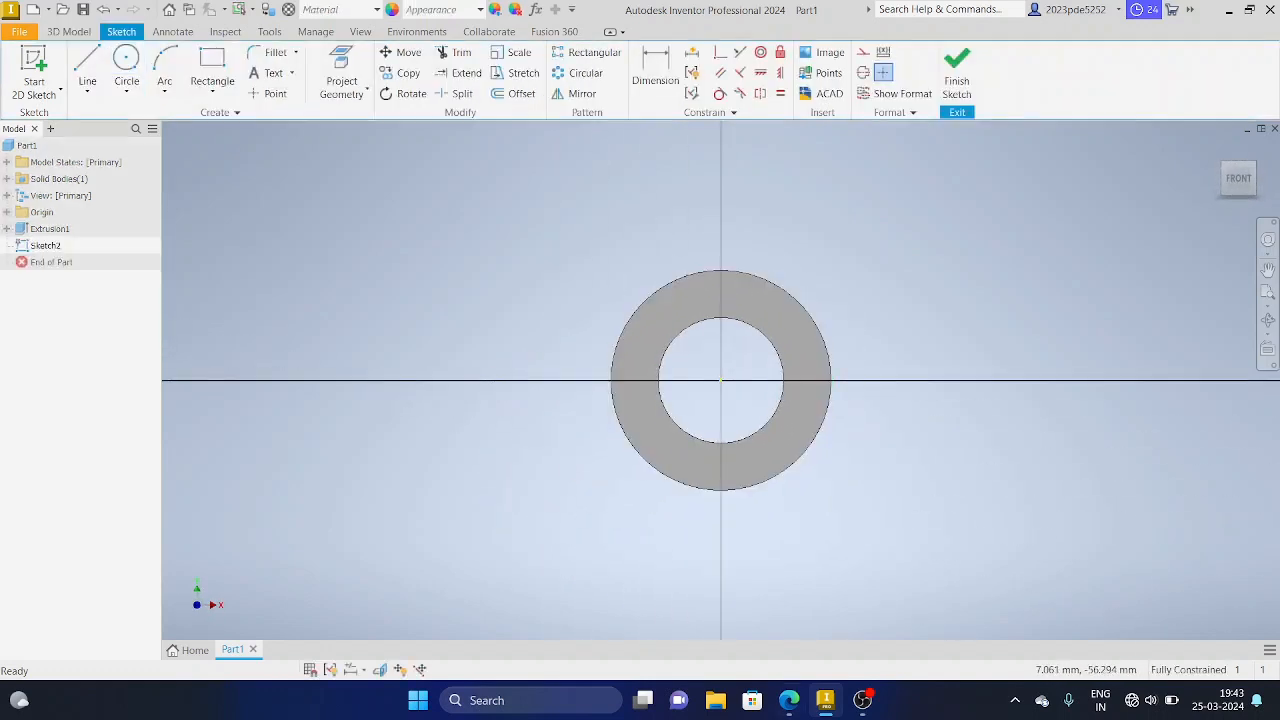
click(789, 700)
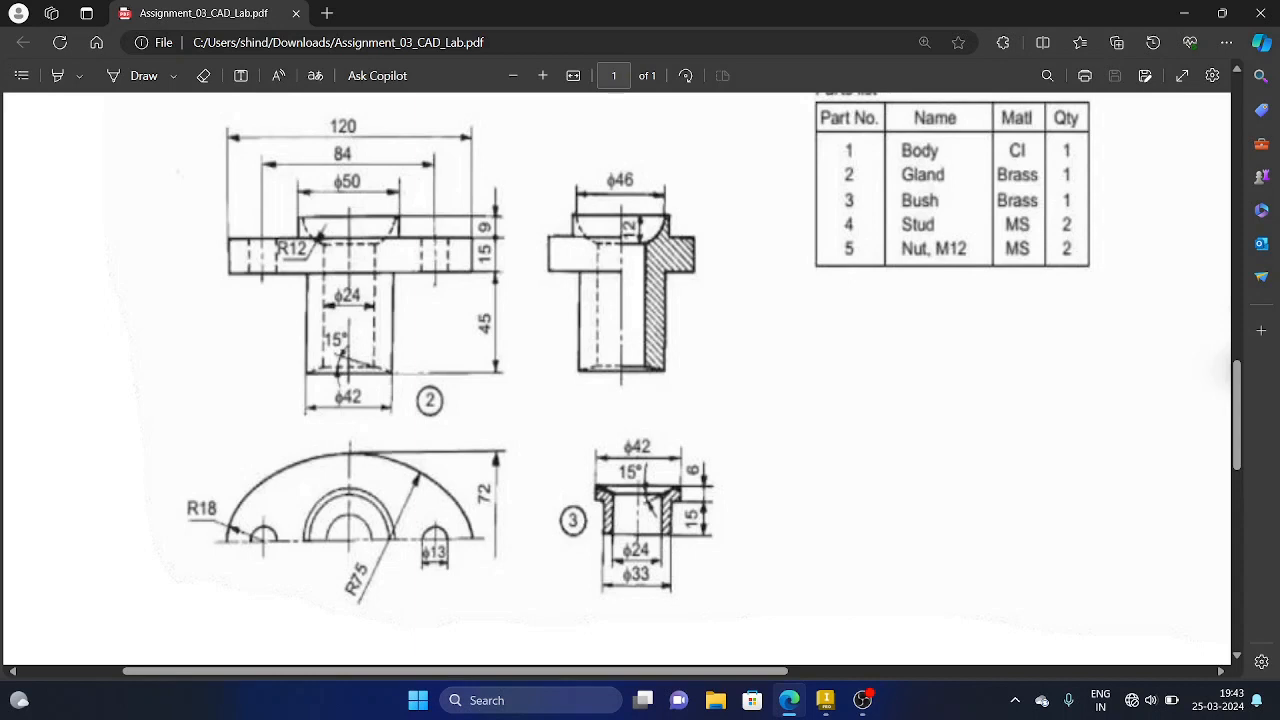
scroll(616, 380, down, 2)
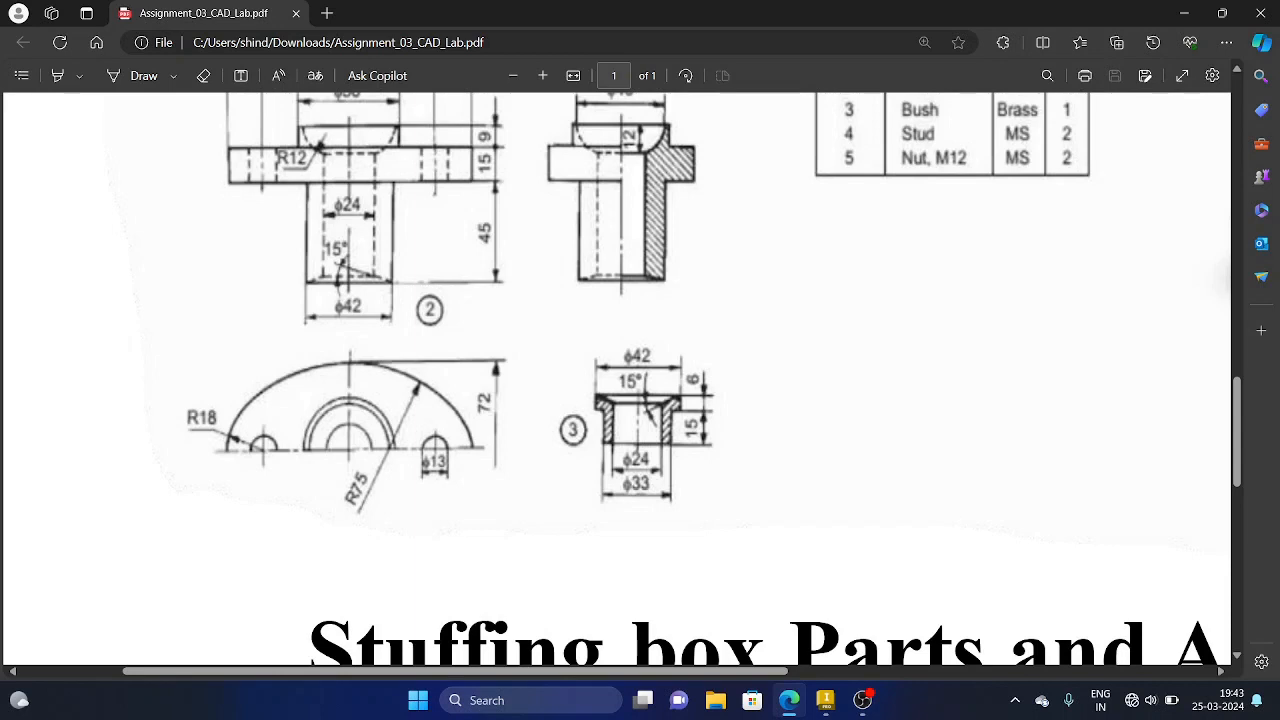
scroll(640, 380, up, 1)
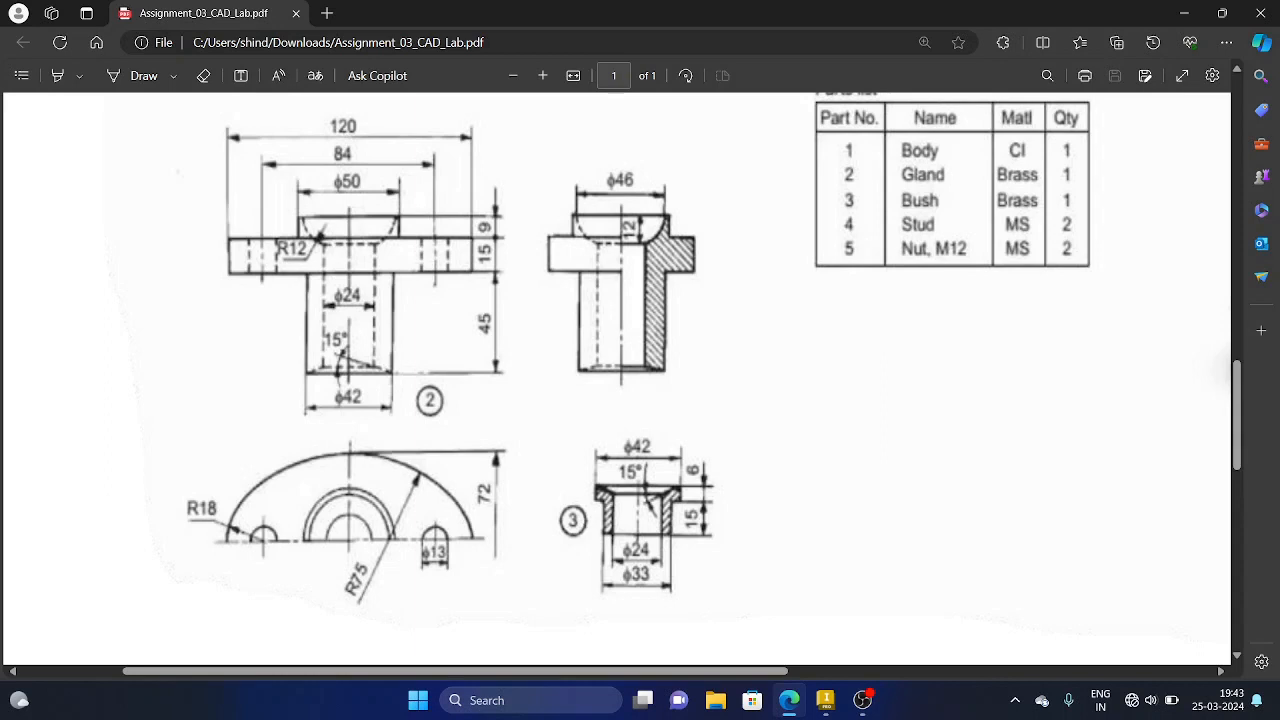
click(825, 700)
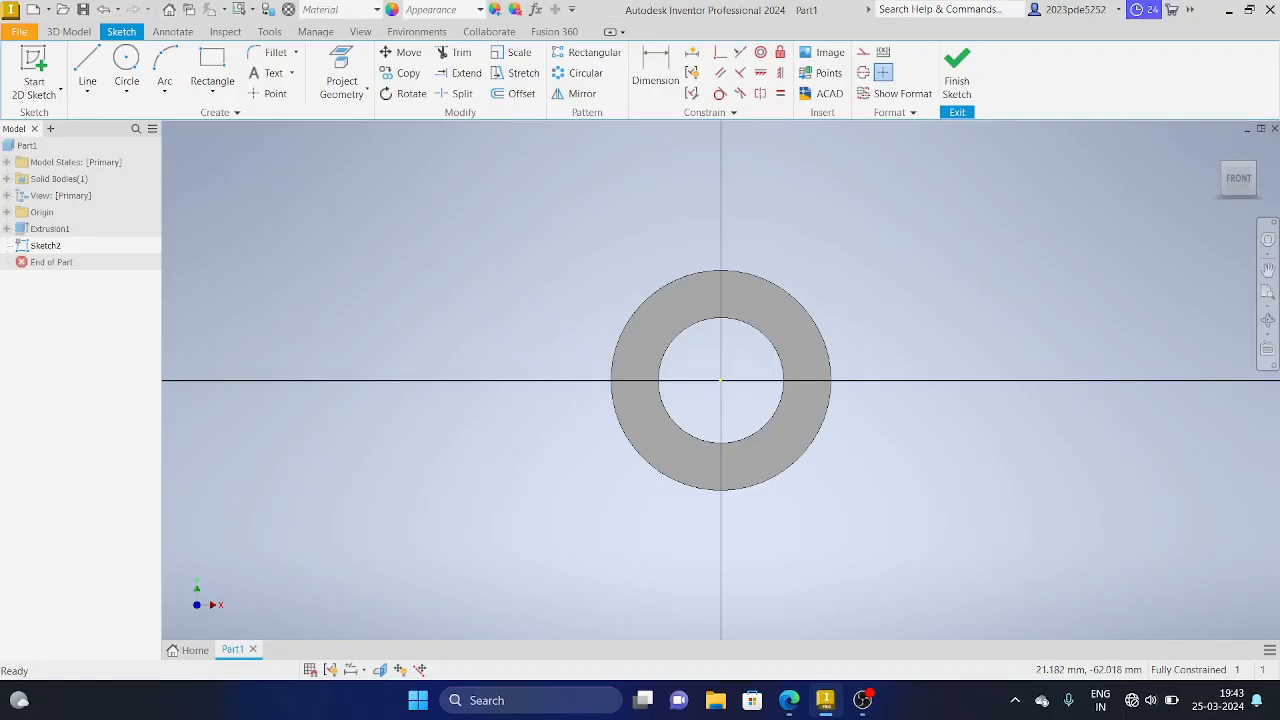
Draw two 13 mm diameter circles centred on the horizontal axis, about 17 mm right and 29 mm left of the origin.
click(87, 65)
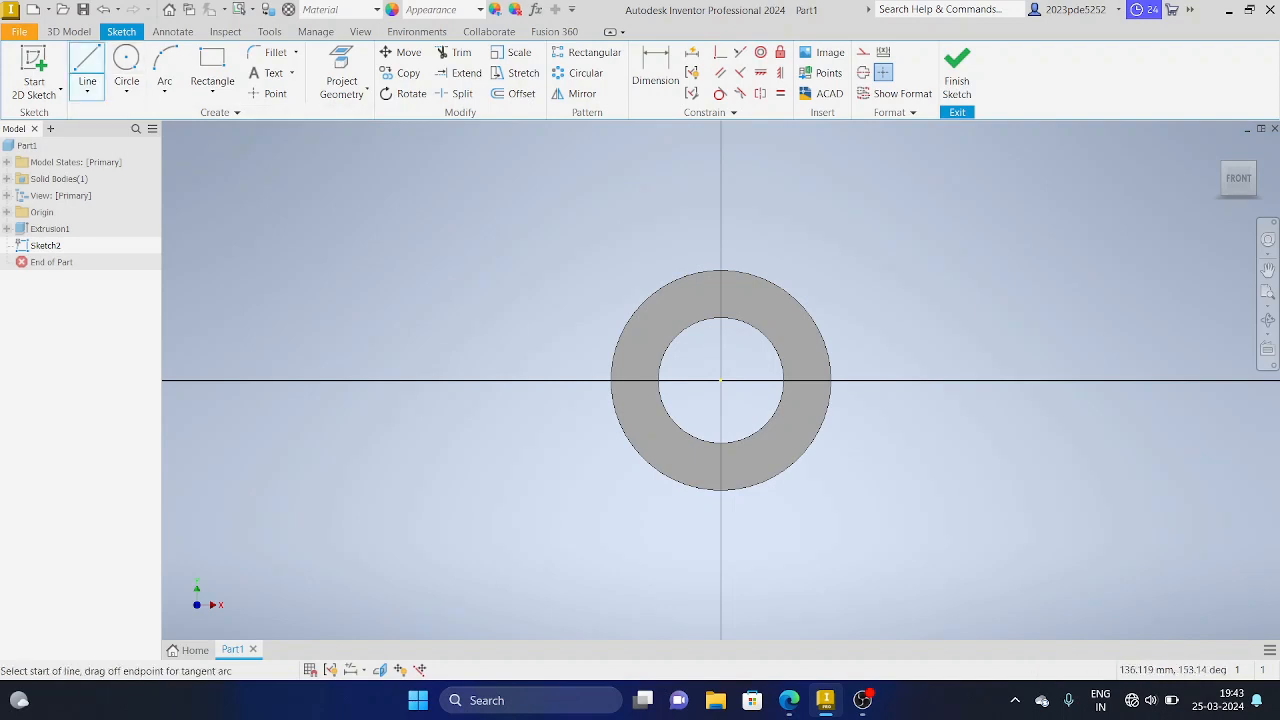
click(126, 62)
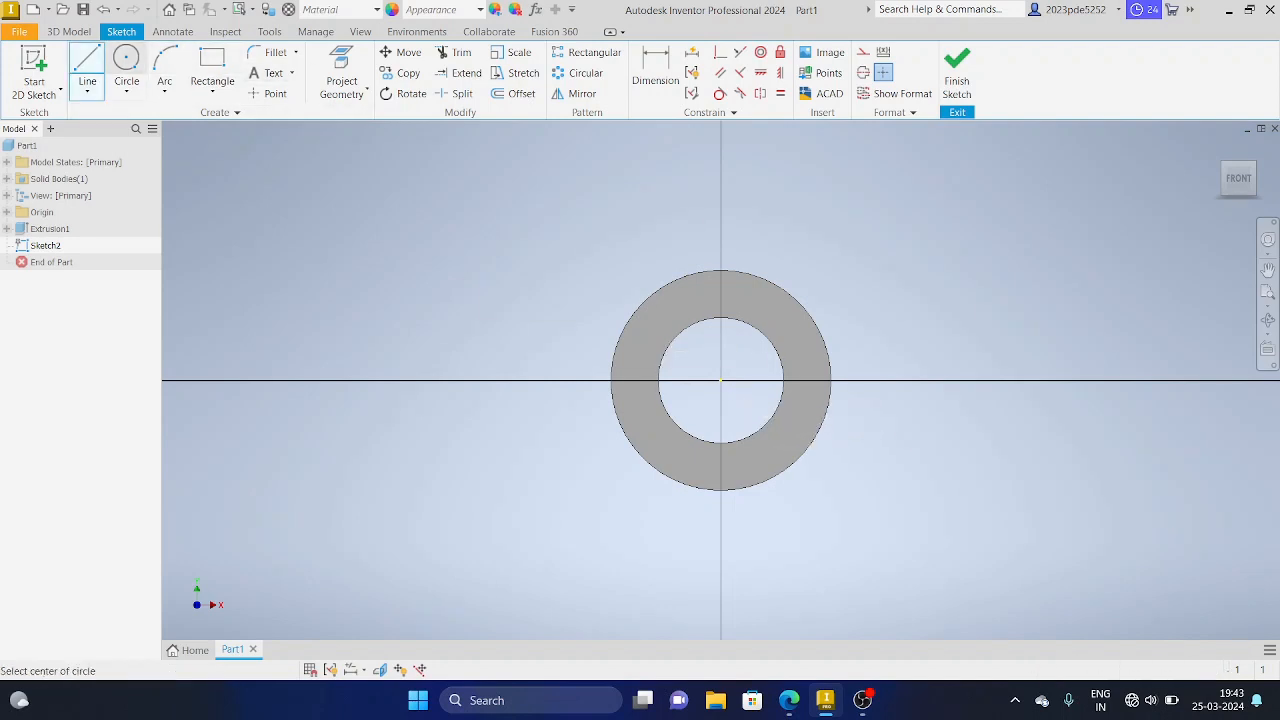
click(807, 380)
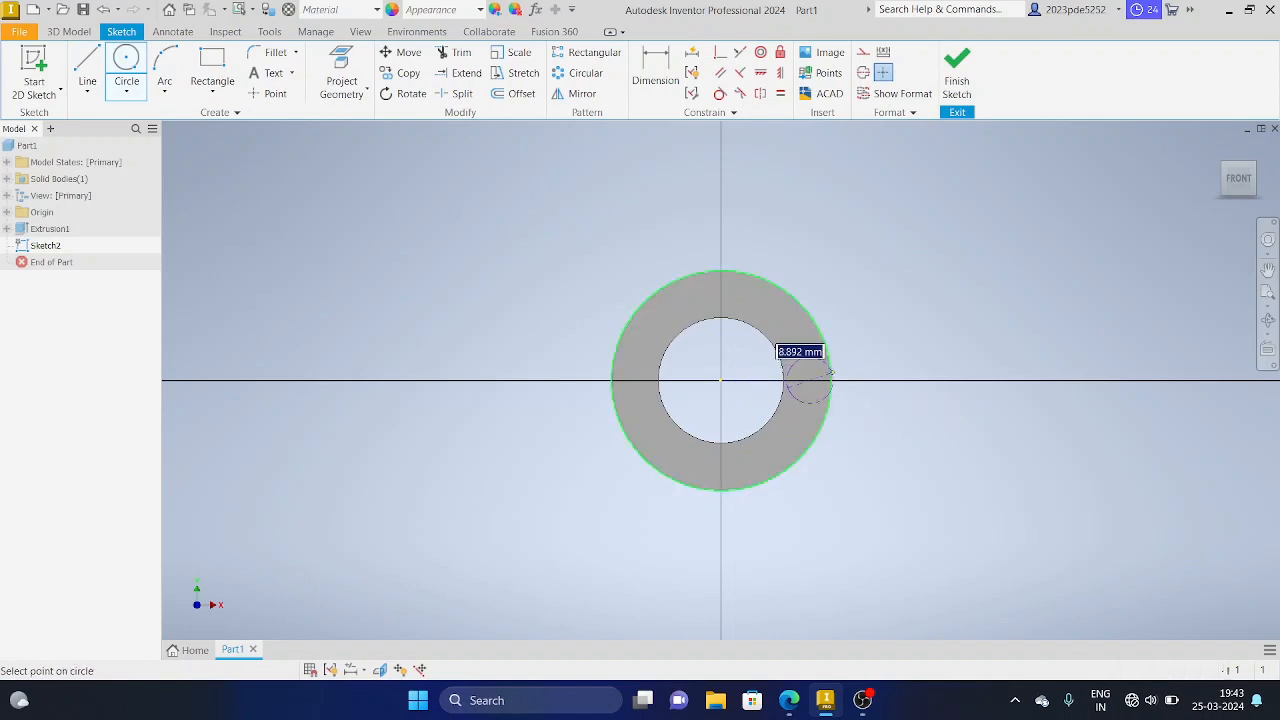
text(13)
key(Return)
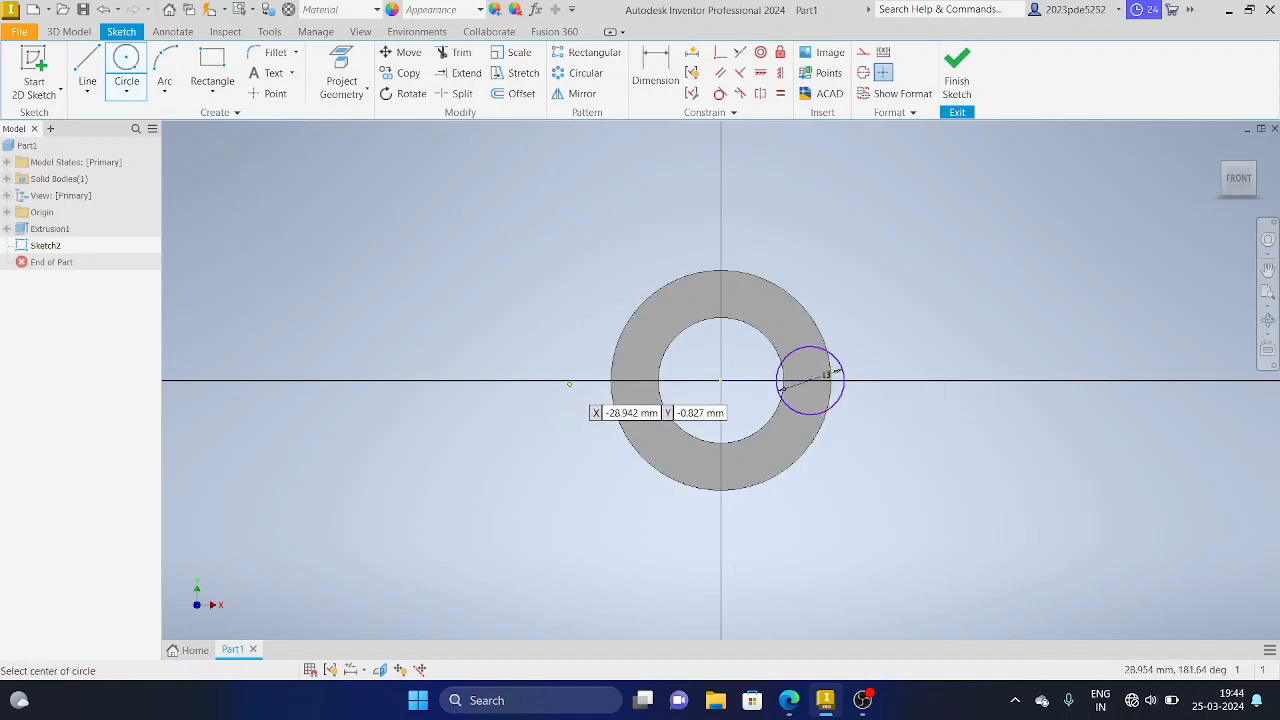
click(570, 380)
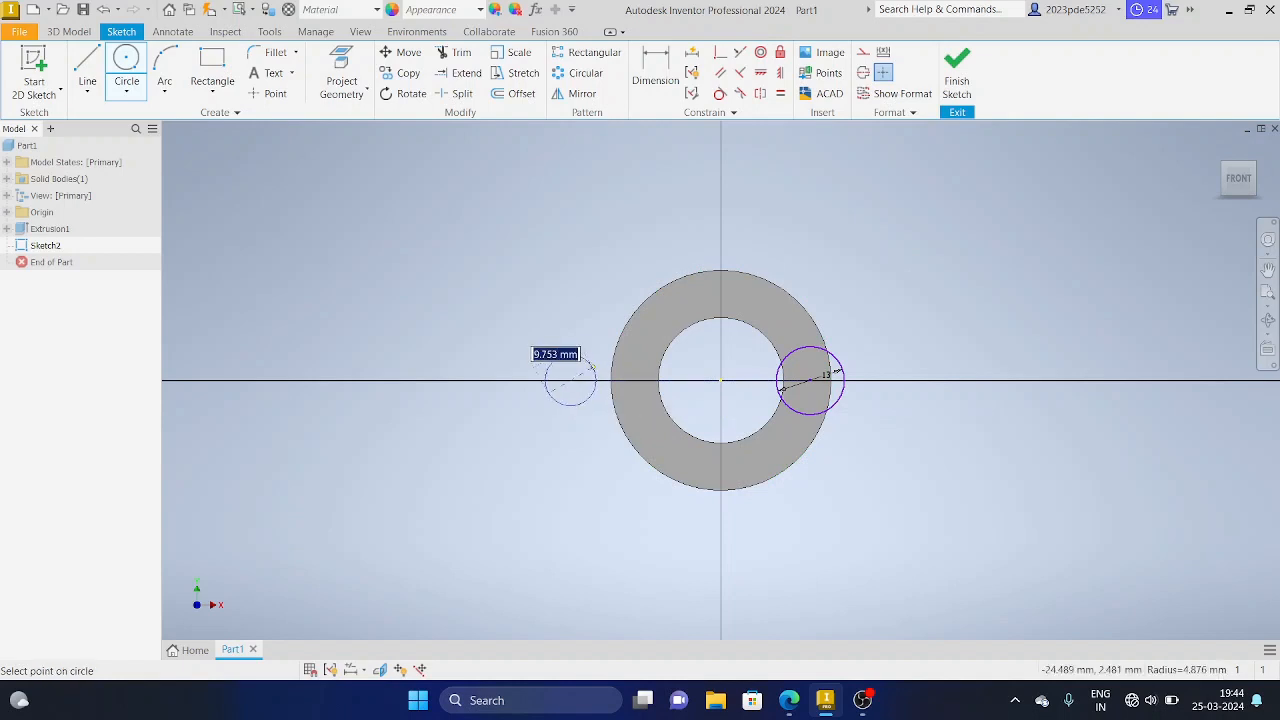
text(13)
key(Return)
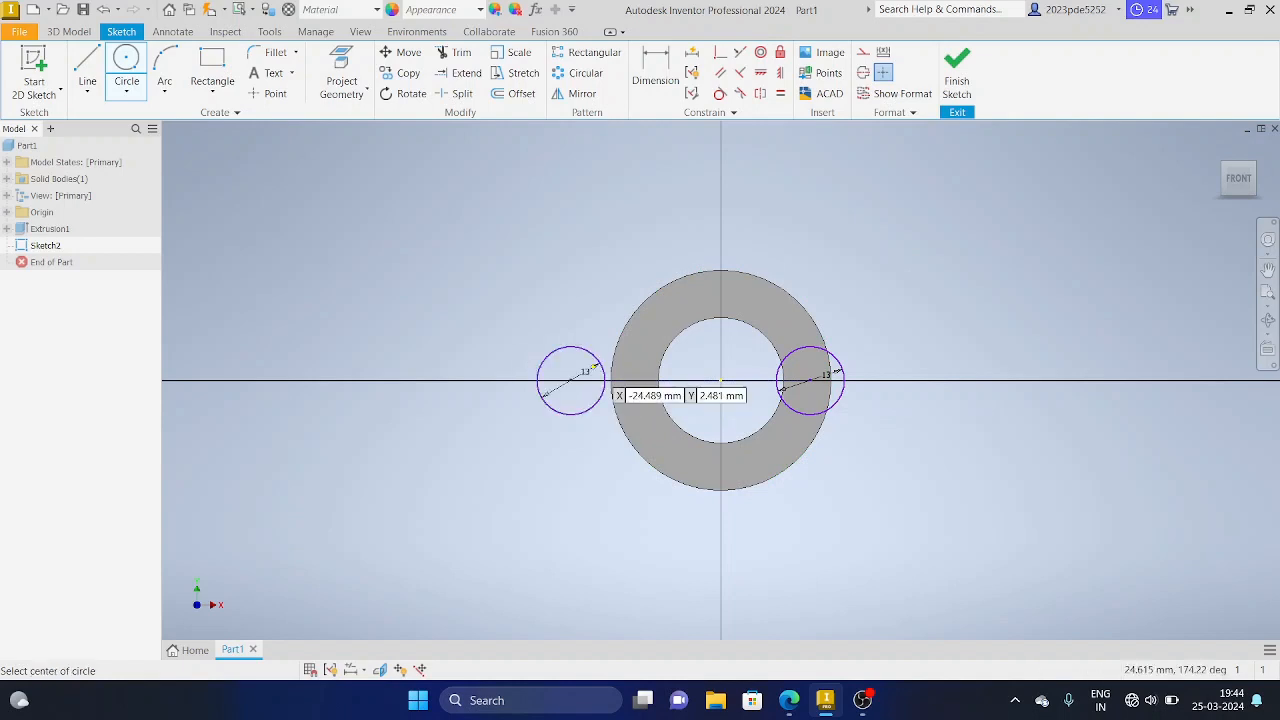
Dimension the two 13 mm circles' centres 84 mm apart, with the left centre 42 mm from the origin.
click(655, 70)
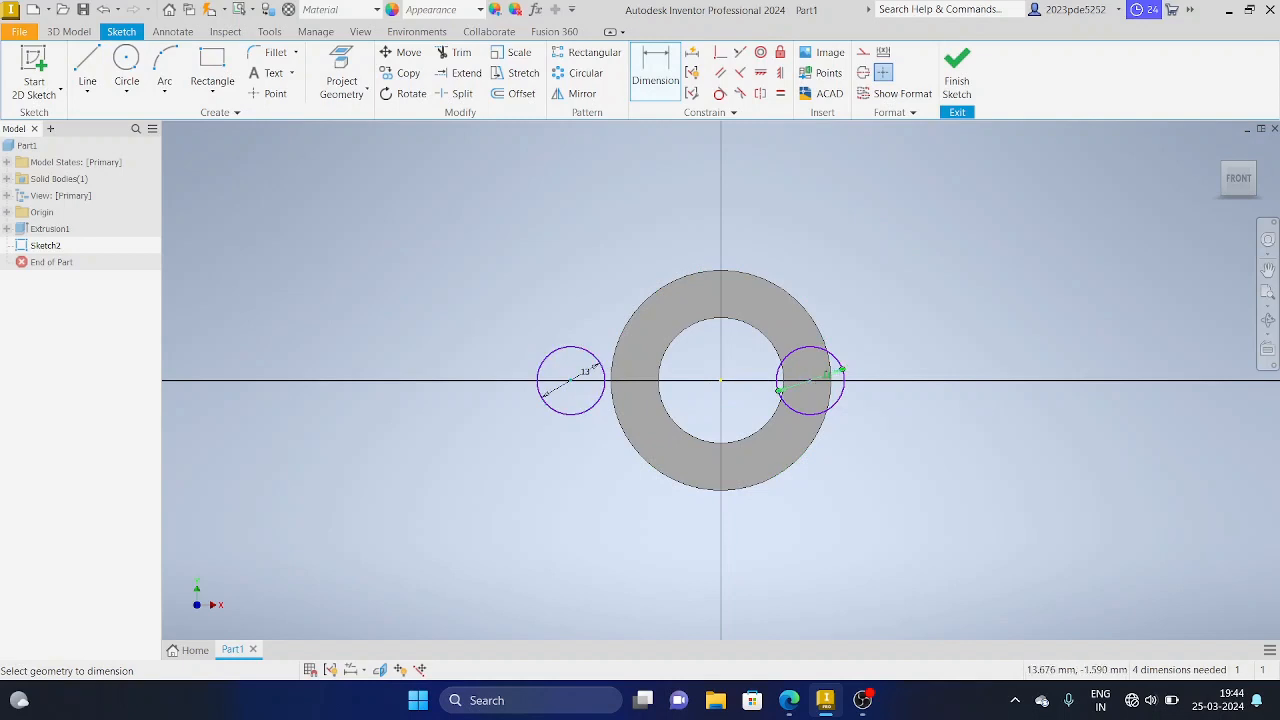
click(810, 380)
click(718, 585)
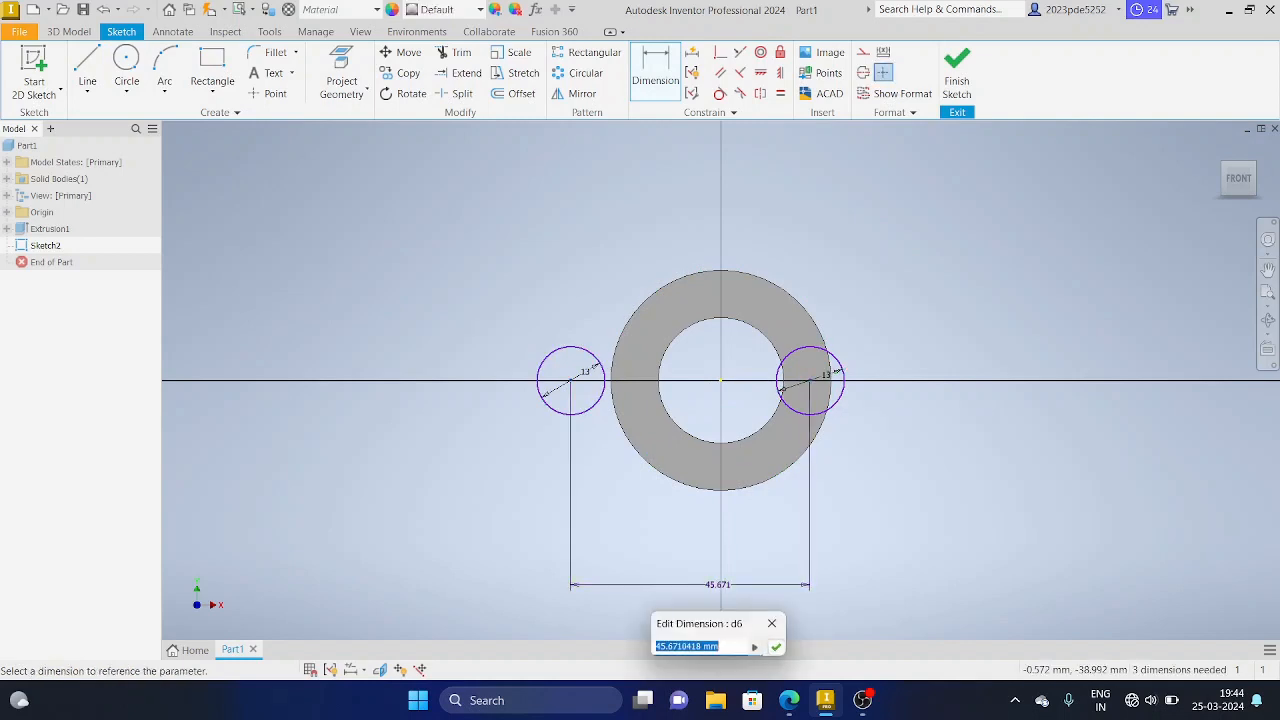
text(84)
key(Return)
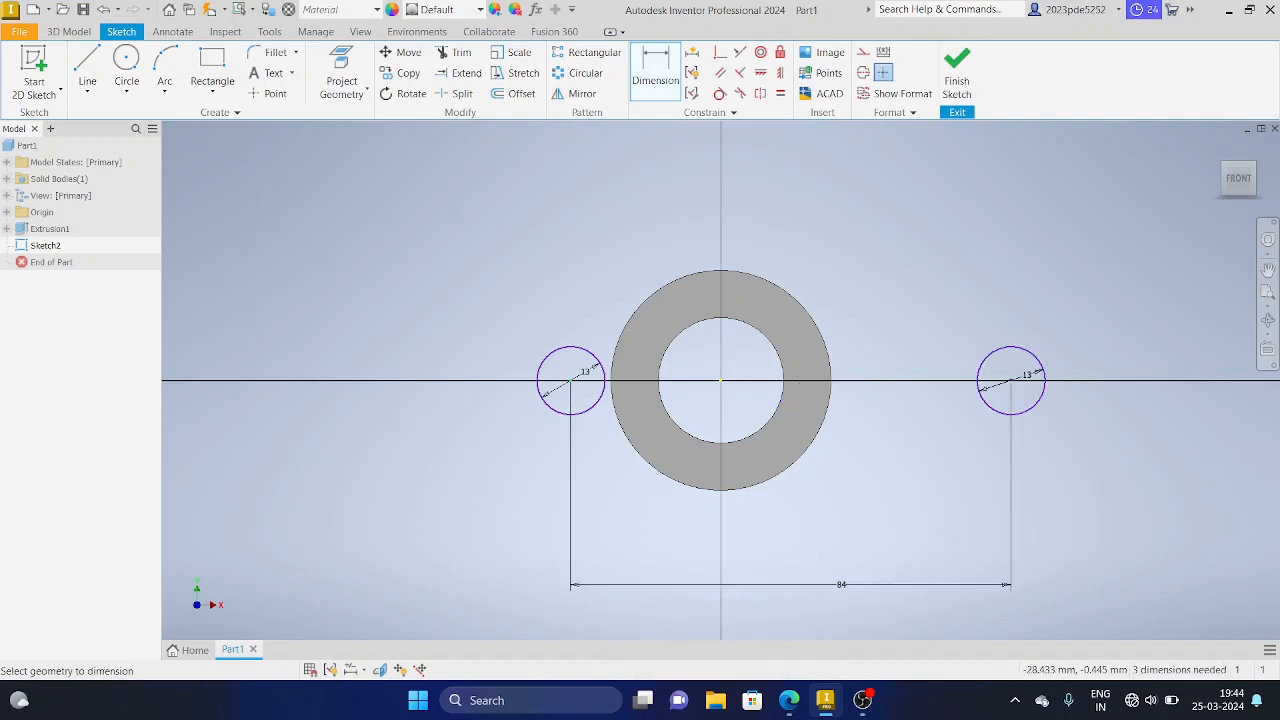
click(720, 380)
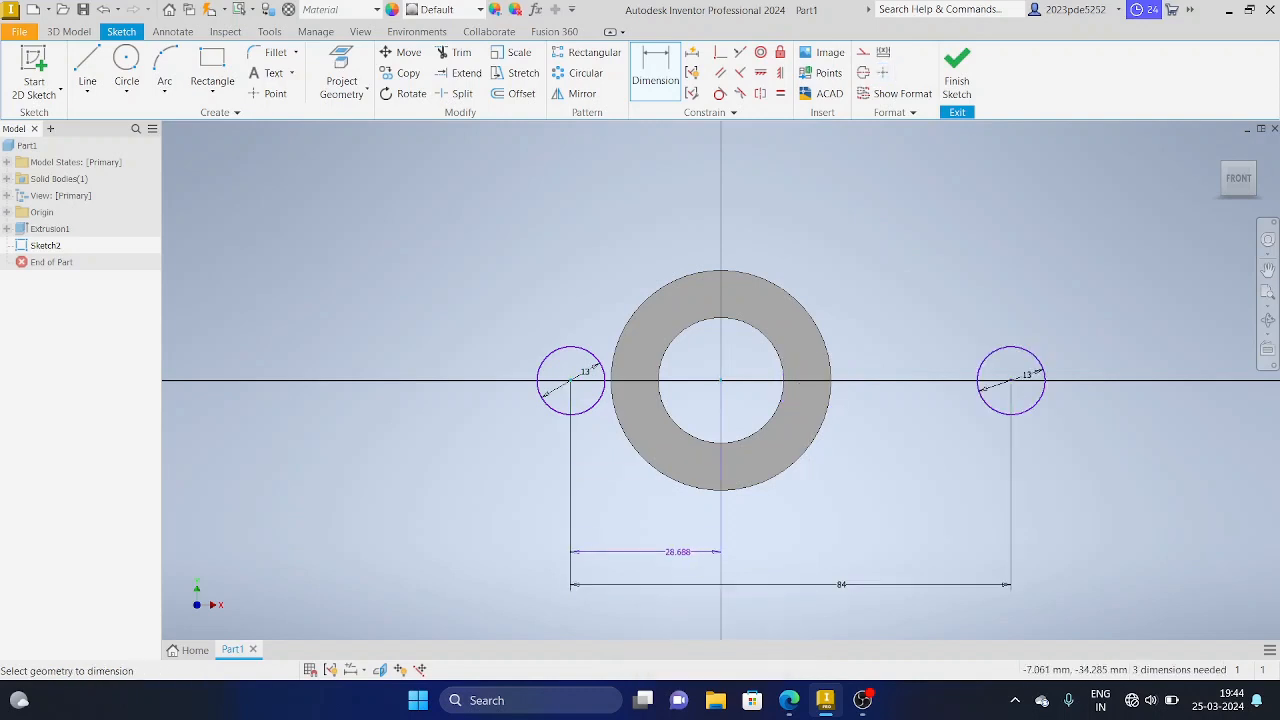
click(700, 551)
text(42)
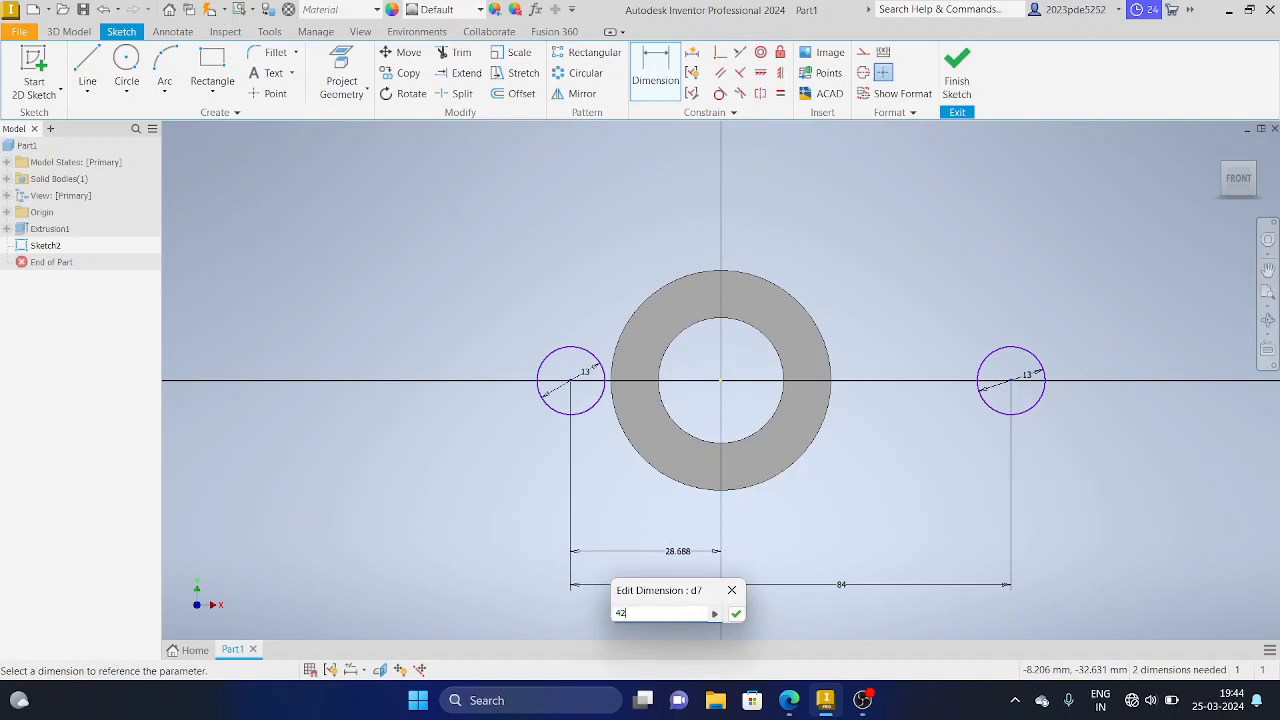
key(Return)
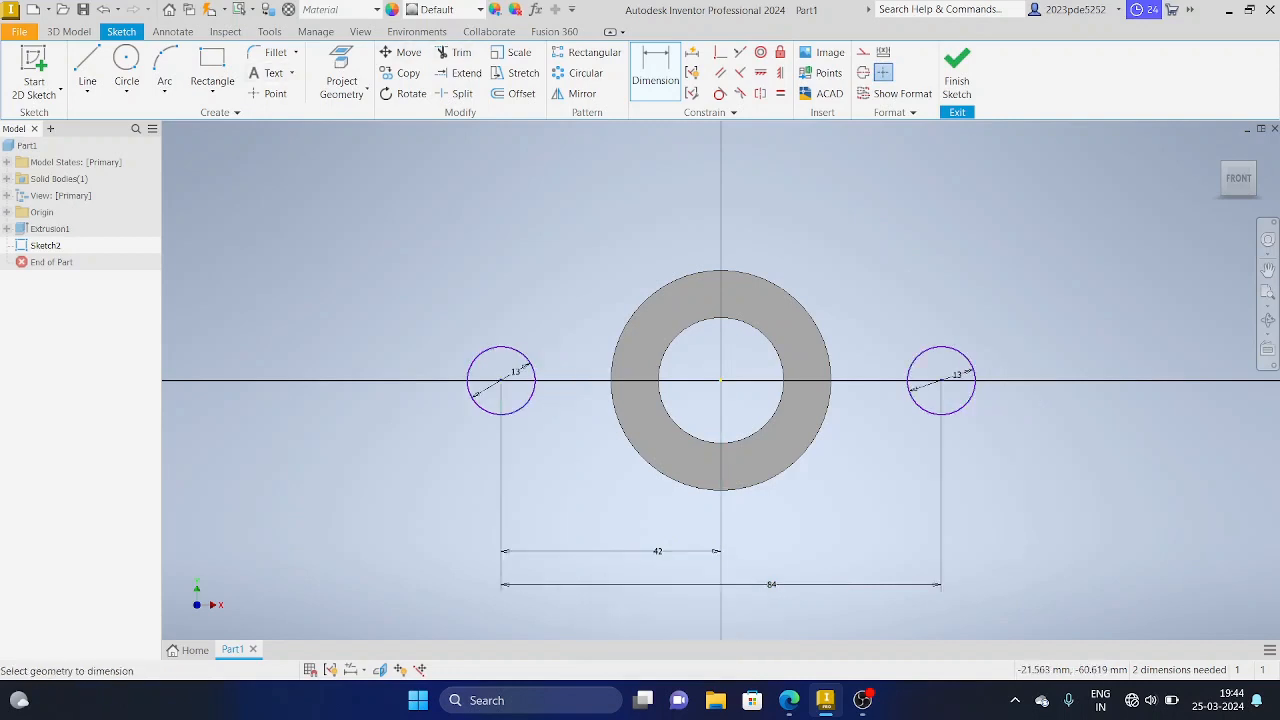
Check the lug radius in the PDF drawing and draw a 36 mm diameter circle concentric with each 13 mm circle.
click(789, 700)
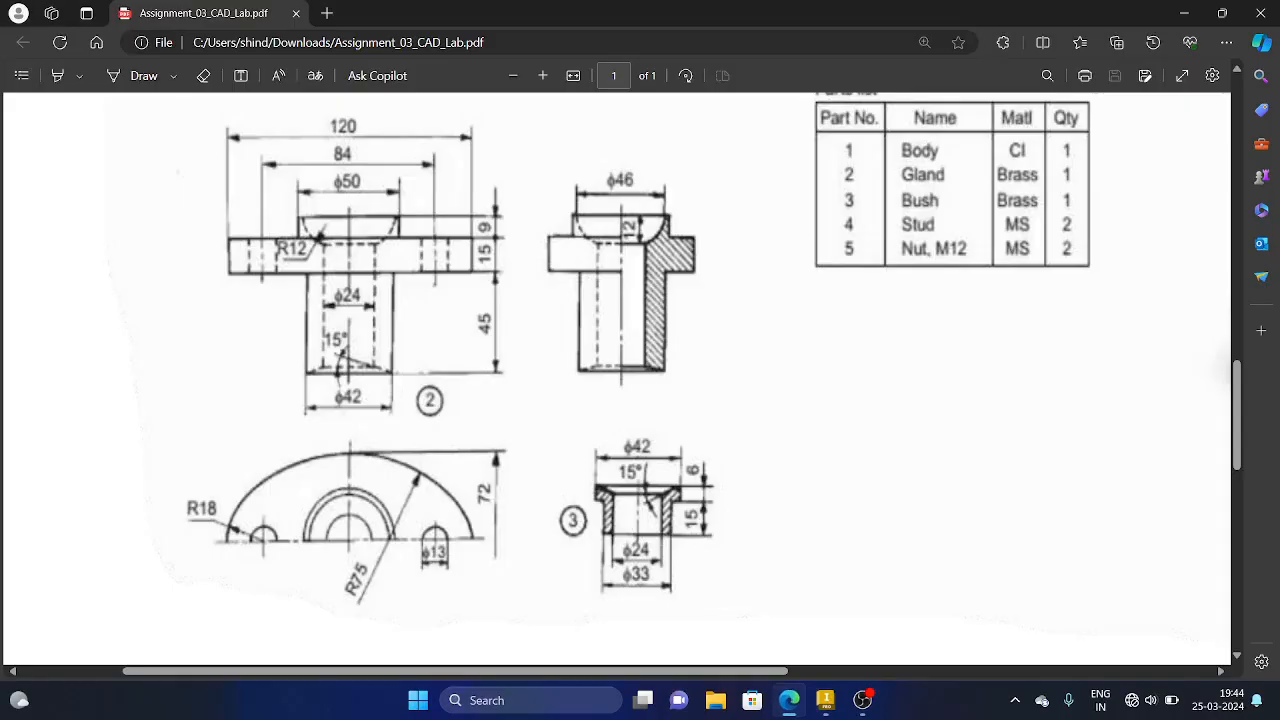
click(825, 700)
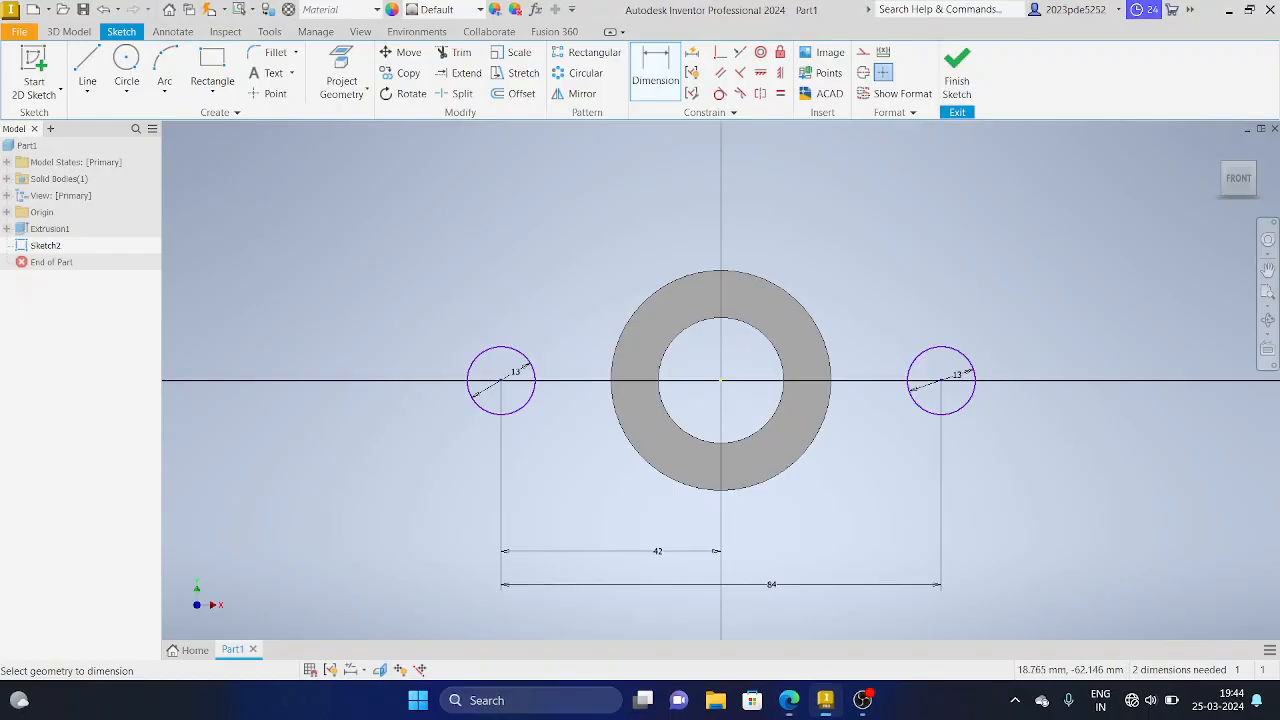
click(126, 75)
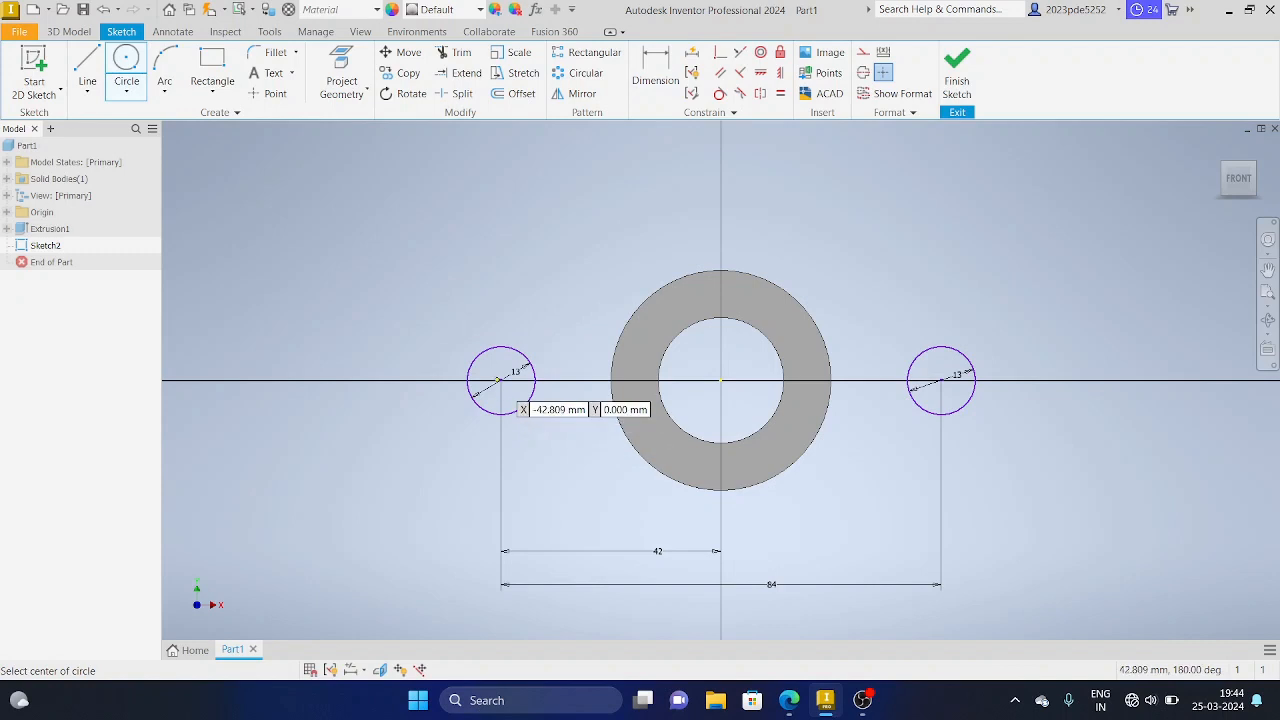
click(501, 380)
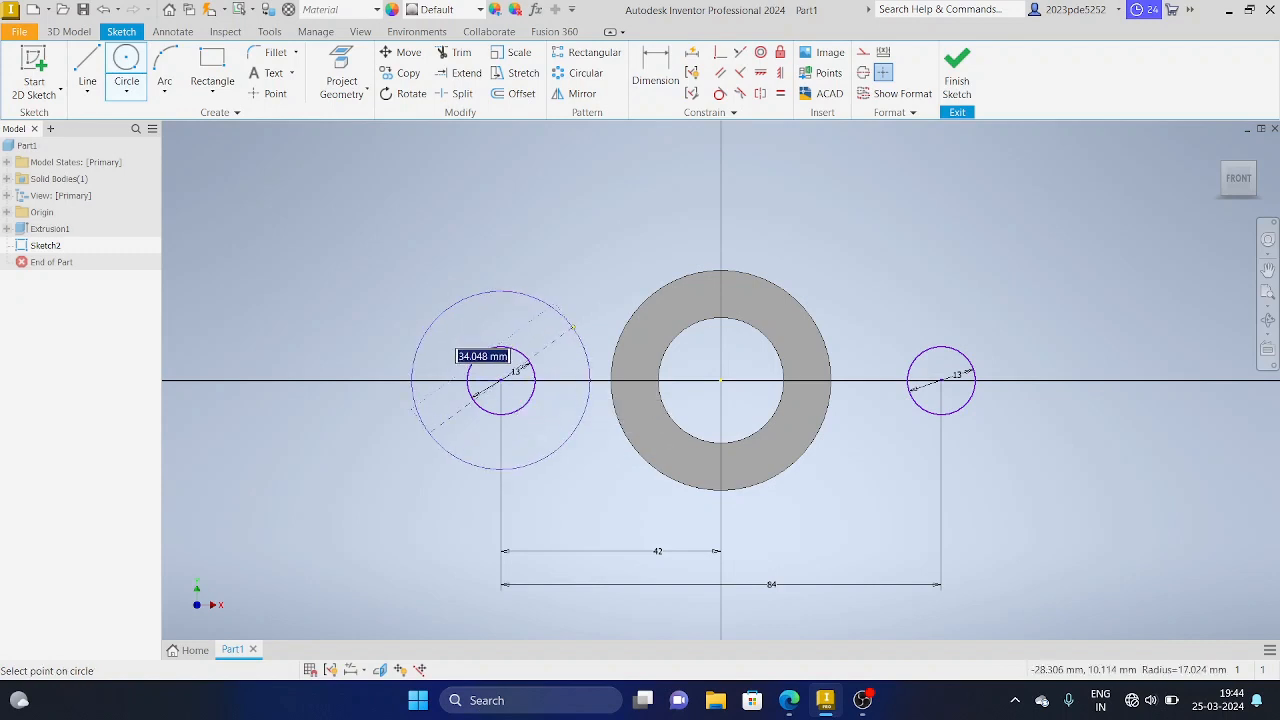
text(36)
key(Return)
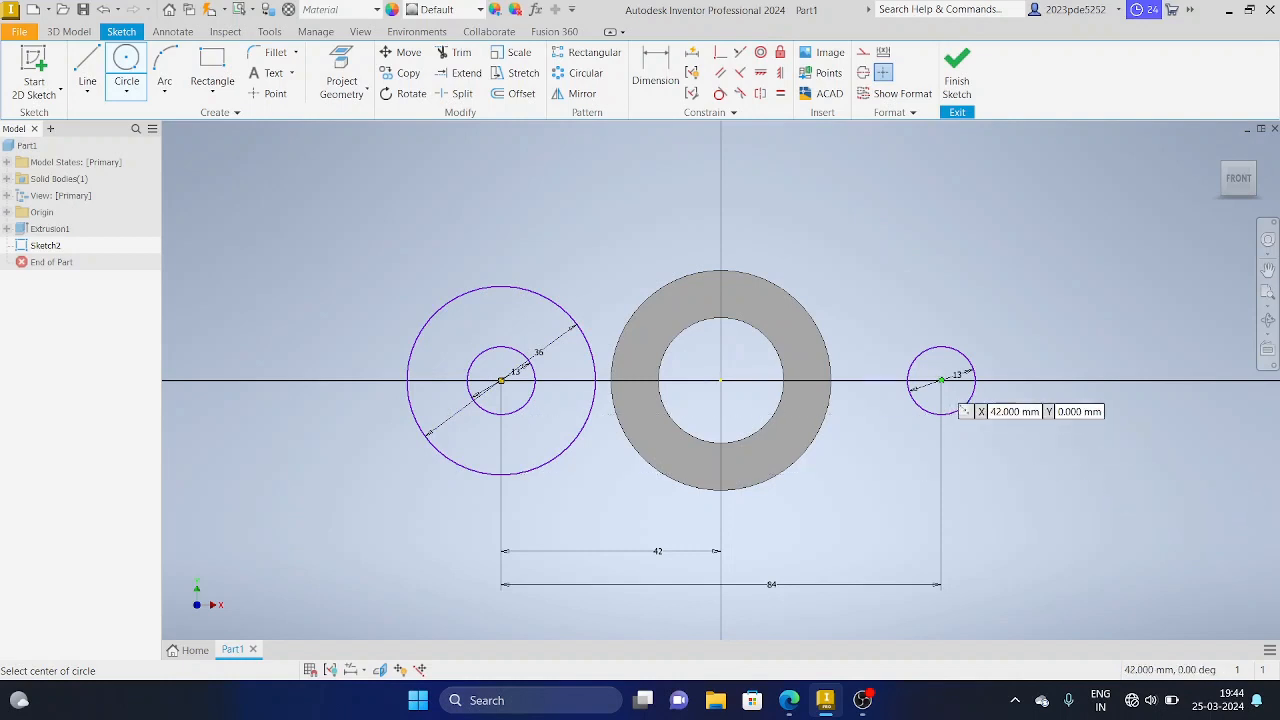
click(940, 381)
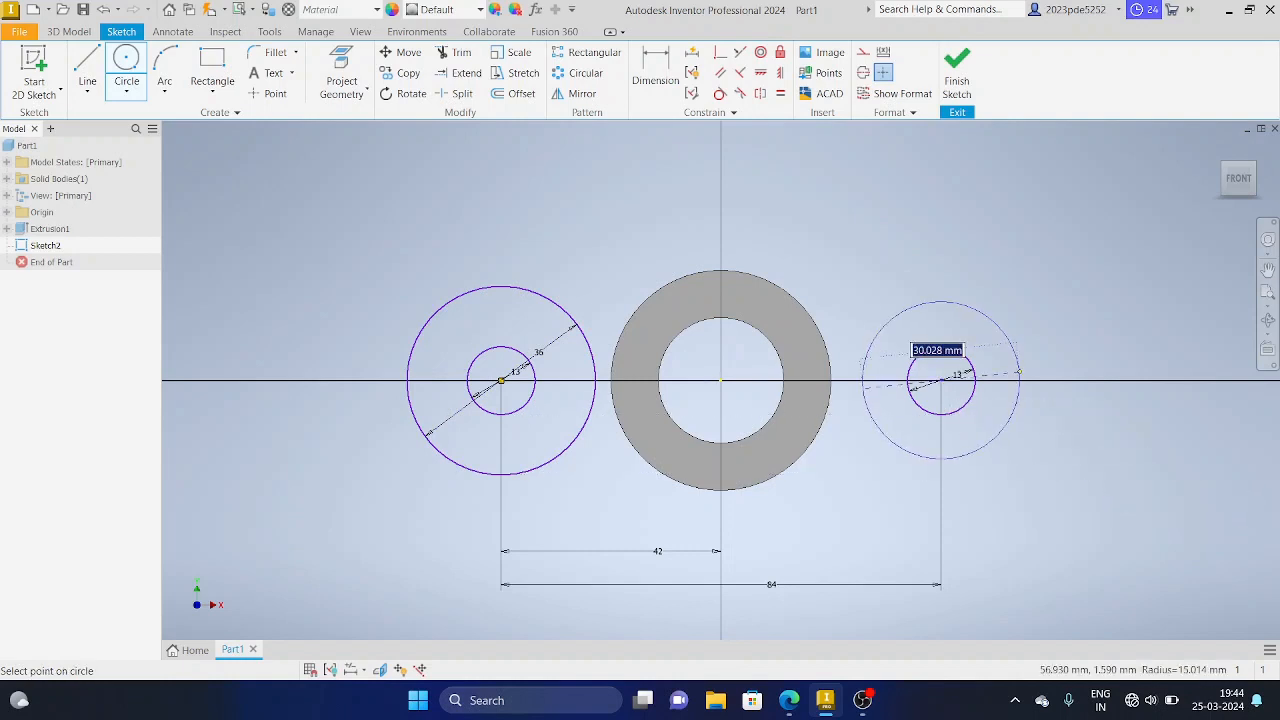
text(36)
key(Return)
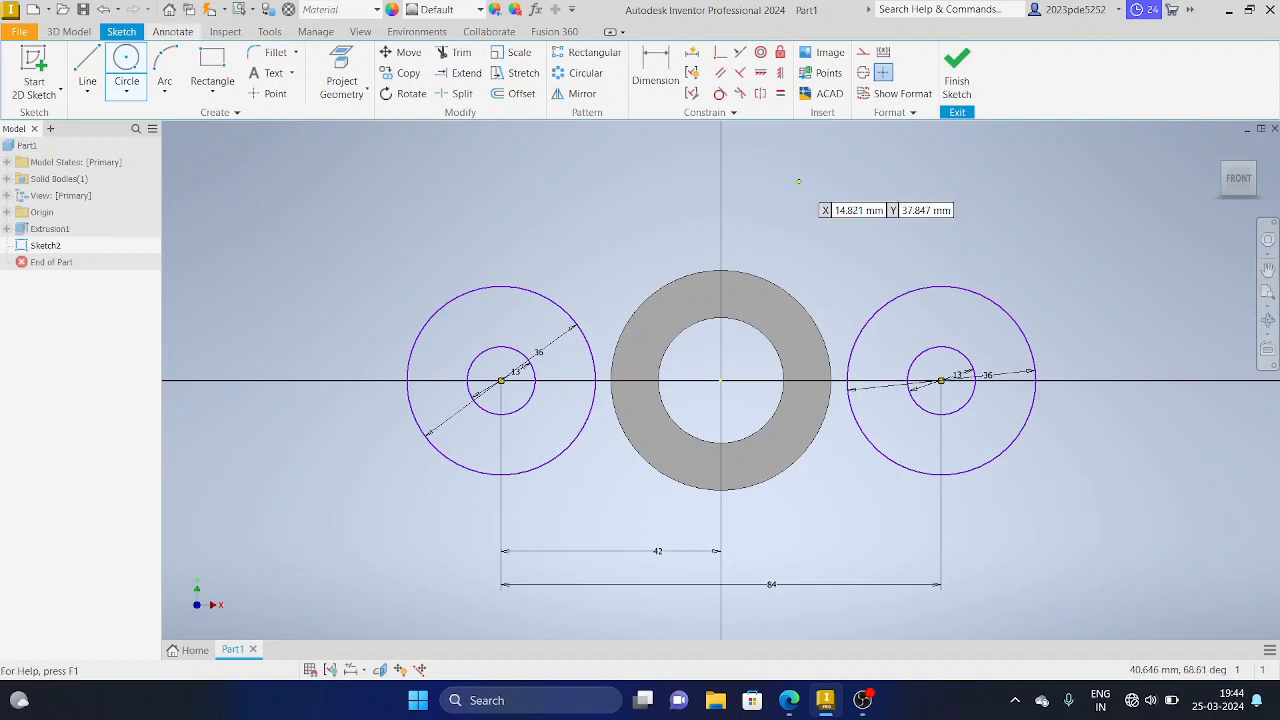
Draw a three-point arc of about 63 mm radius above the ring, joining the outermost points of the two 36 mm circles.
click(165, 90)
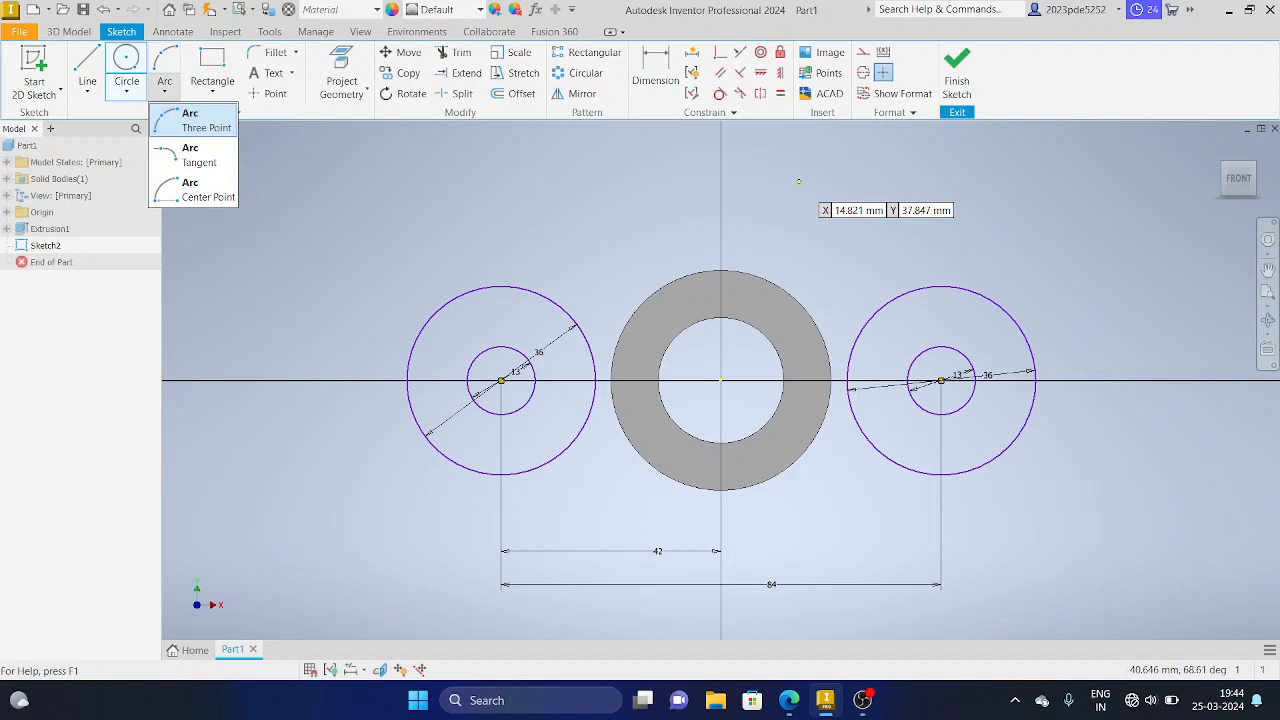
click(195, 120)
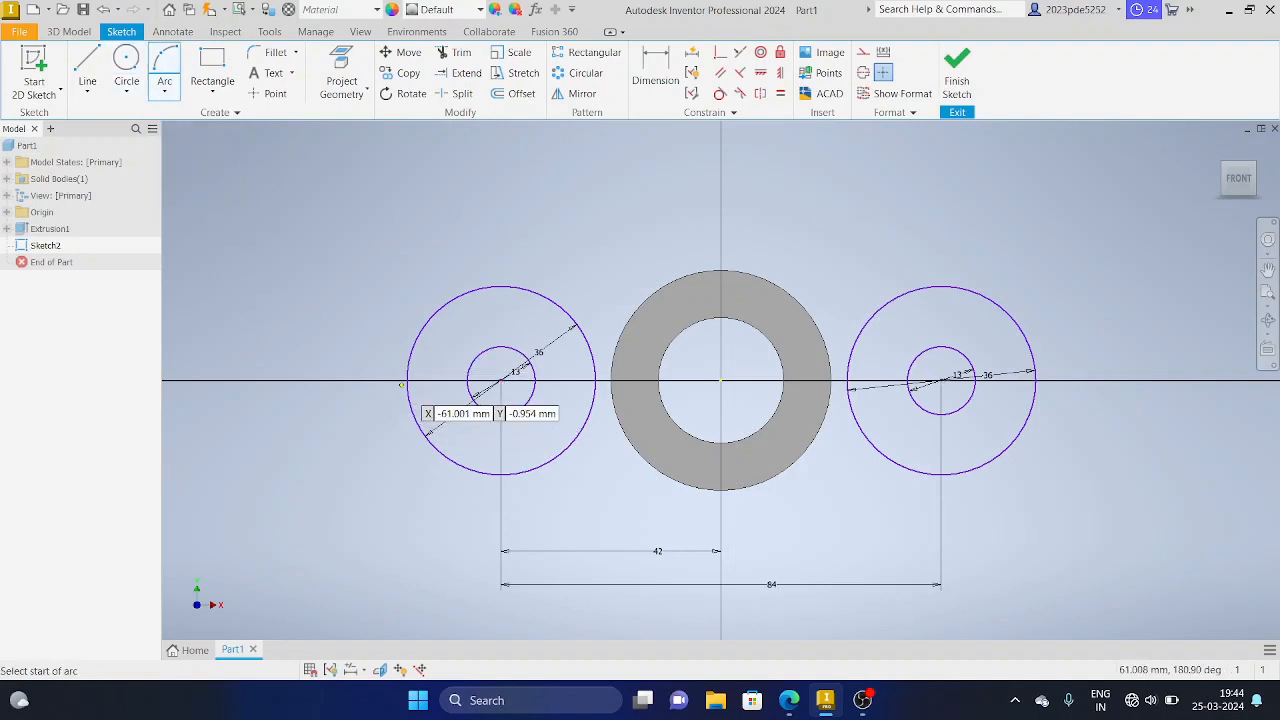
click(407, 381)
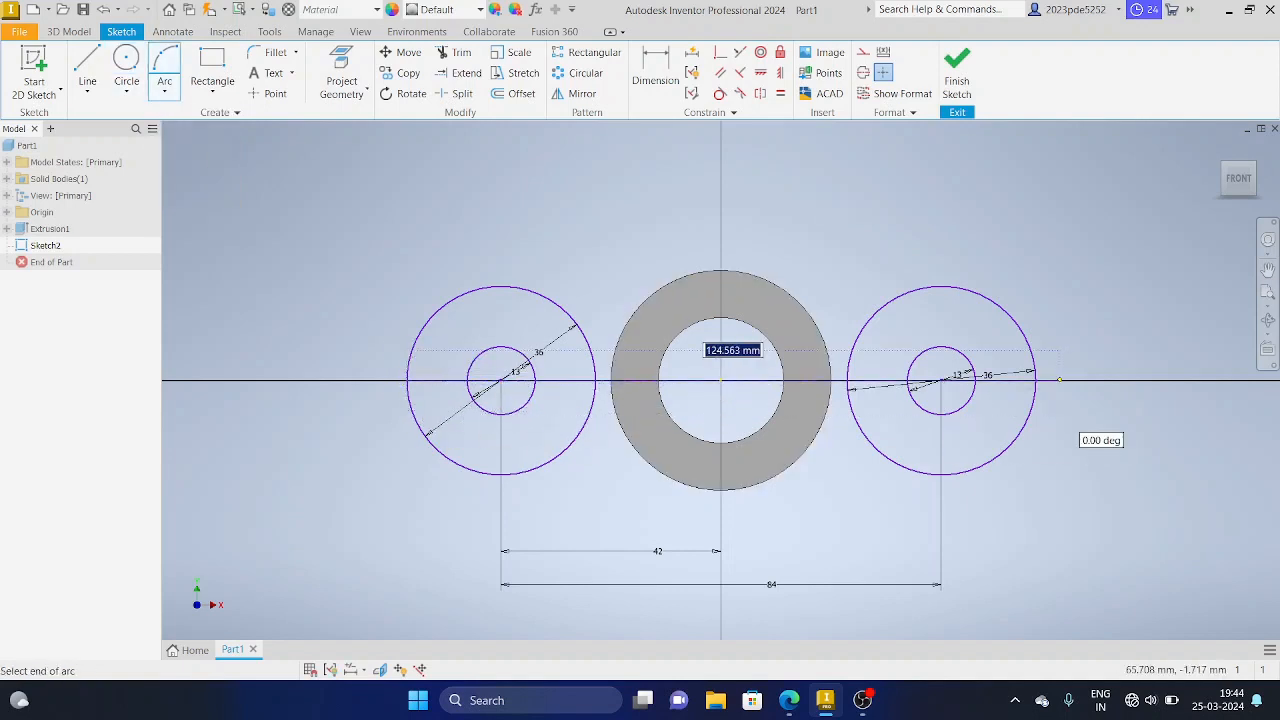
click(1035, 379)
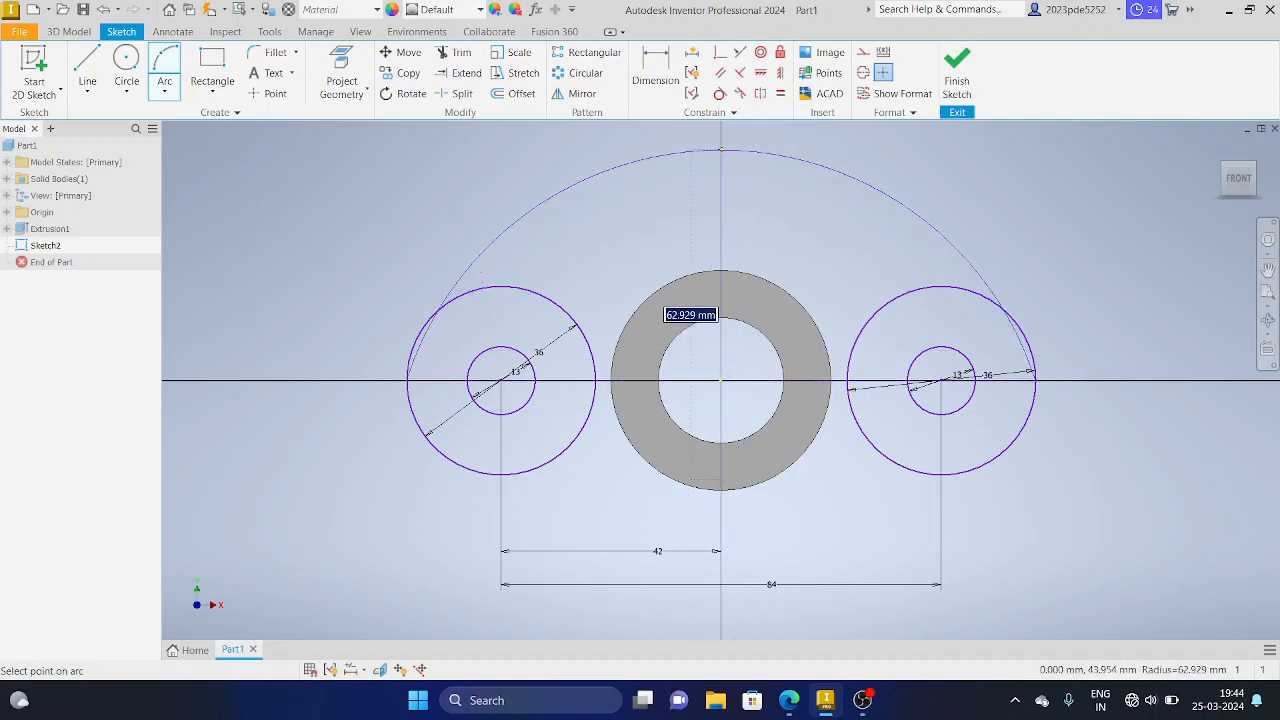
click(720, 150)
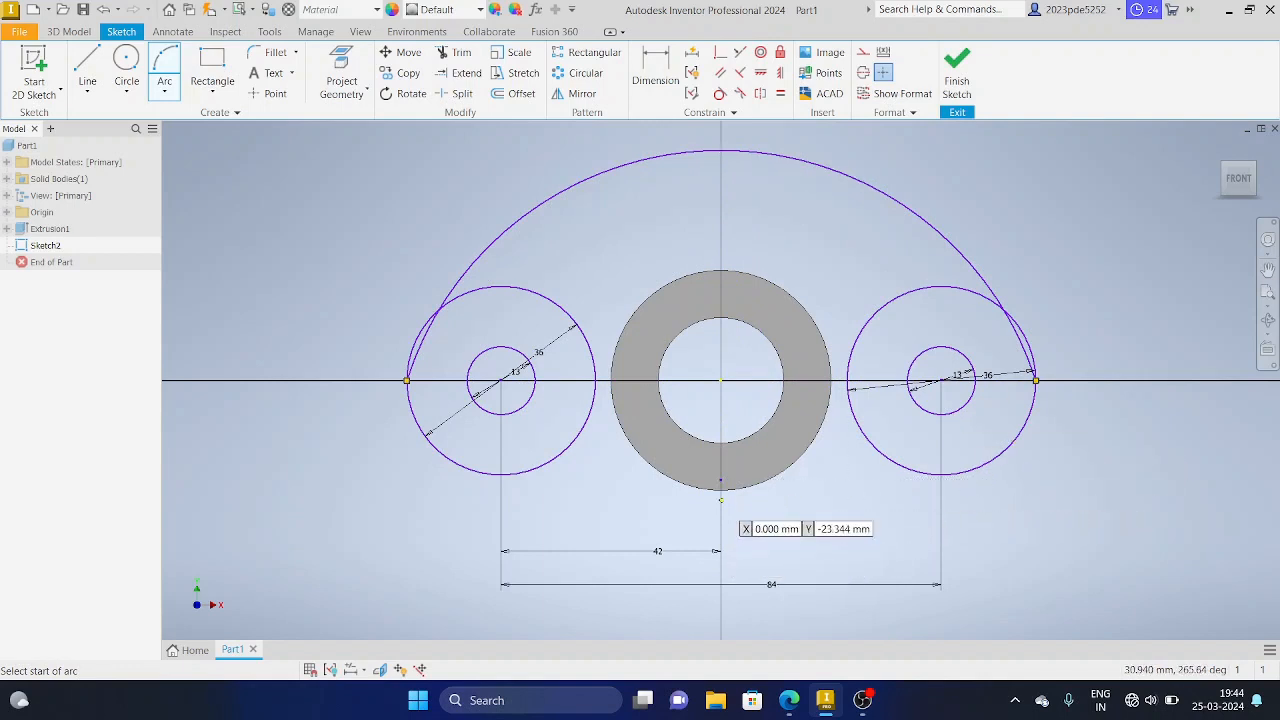
key(Escape)
Check the flange arc's radius in the PDF drawing and dimension the upper arc's radius as 75 mm.
key(d)
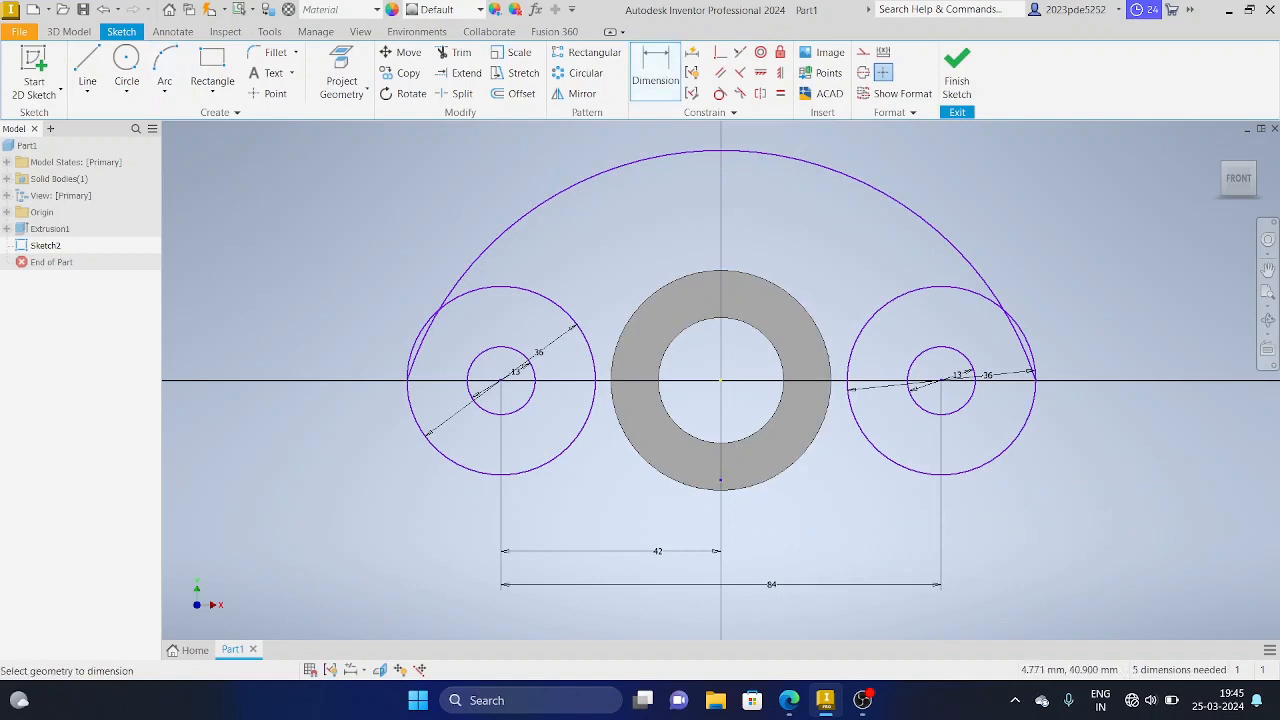
click(761, 156)
click(757, 230)
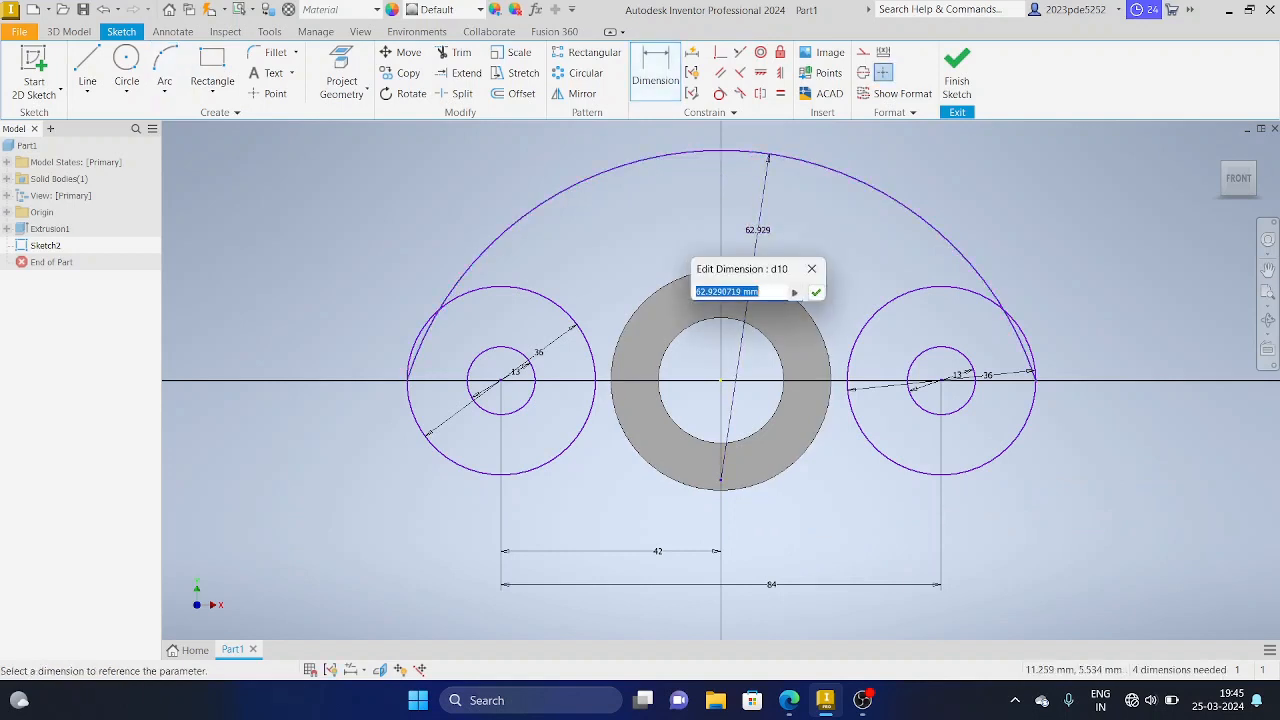
key(alt+Tab)
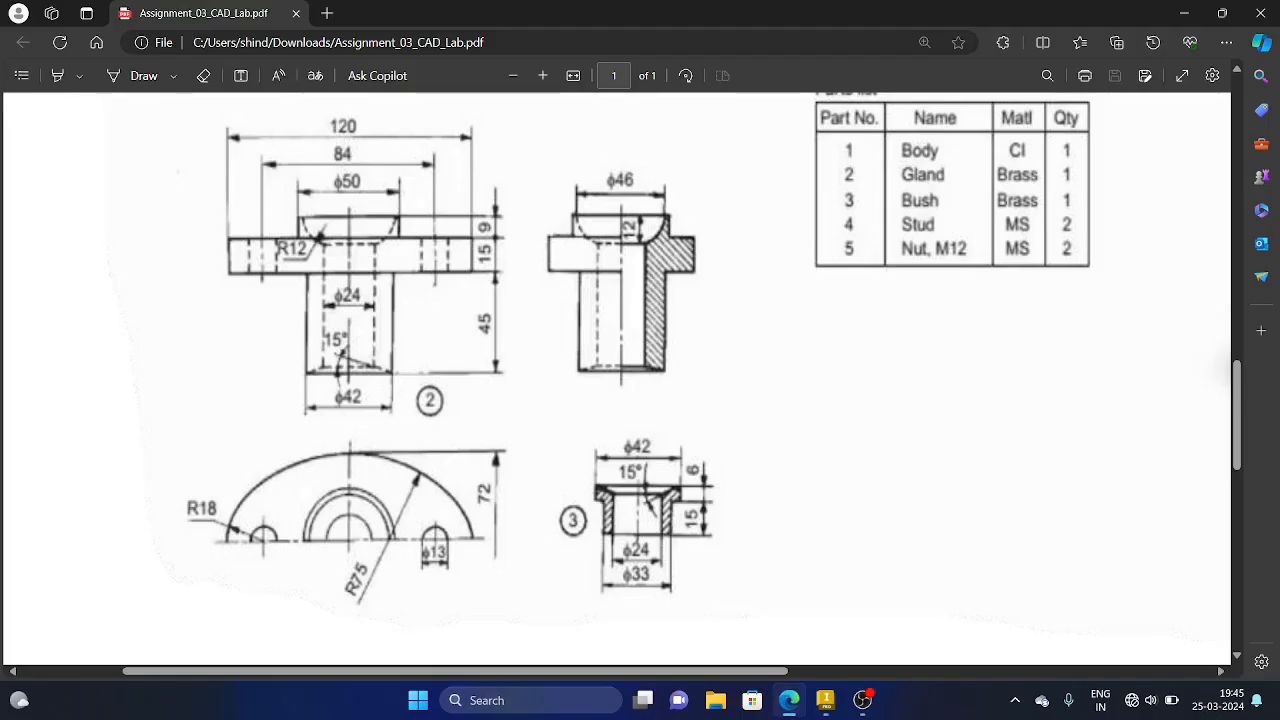
key(alt+Tab)
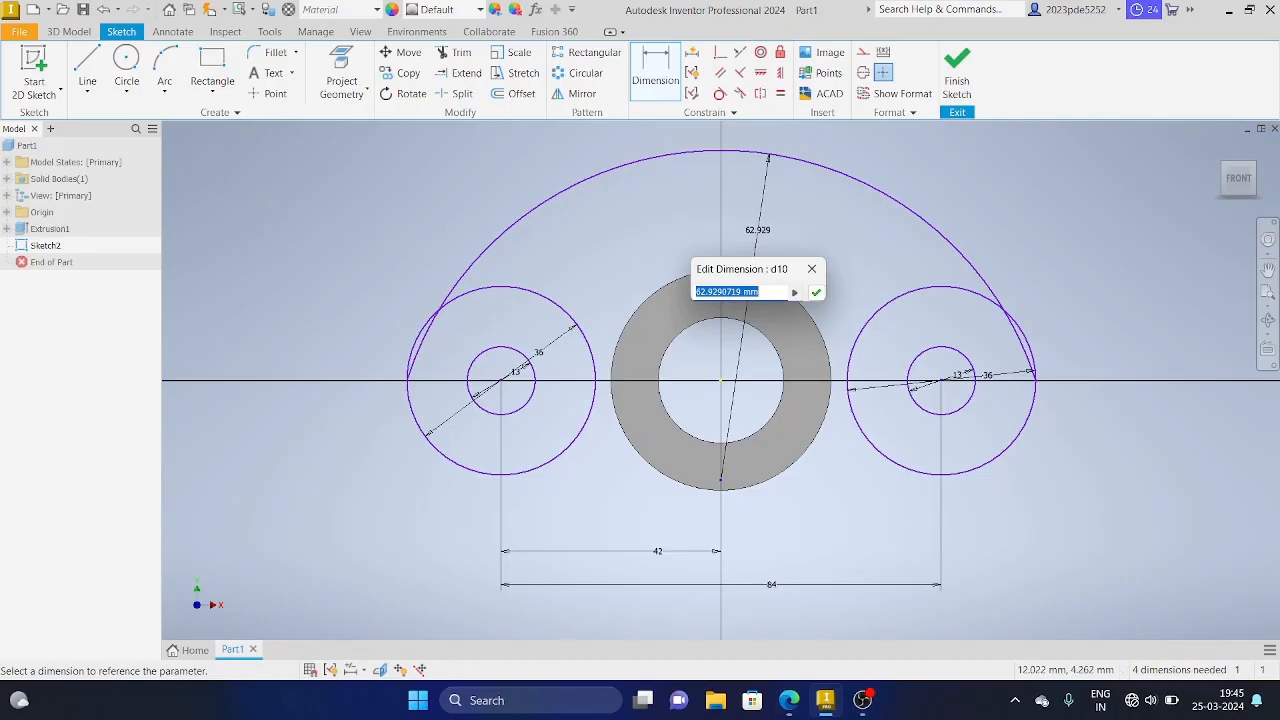
text(75)
key(Return)
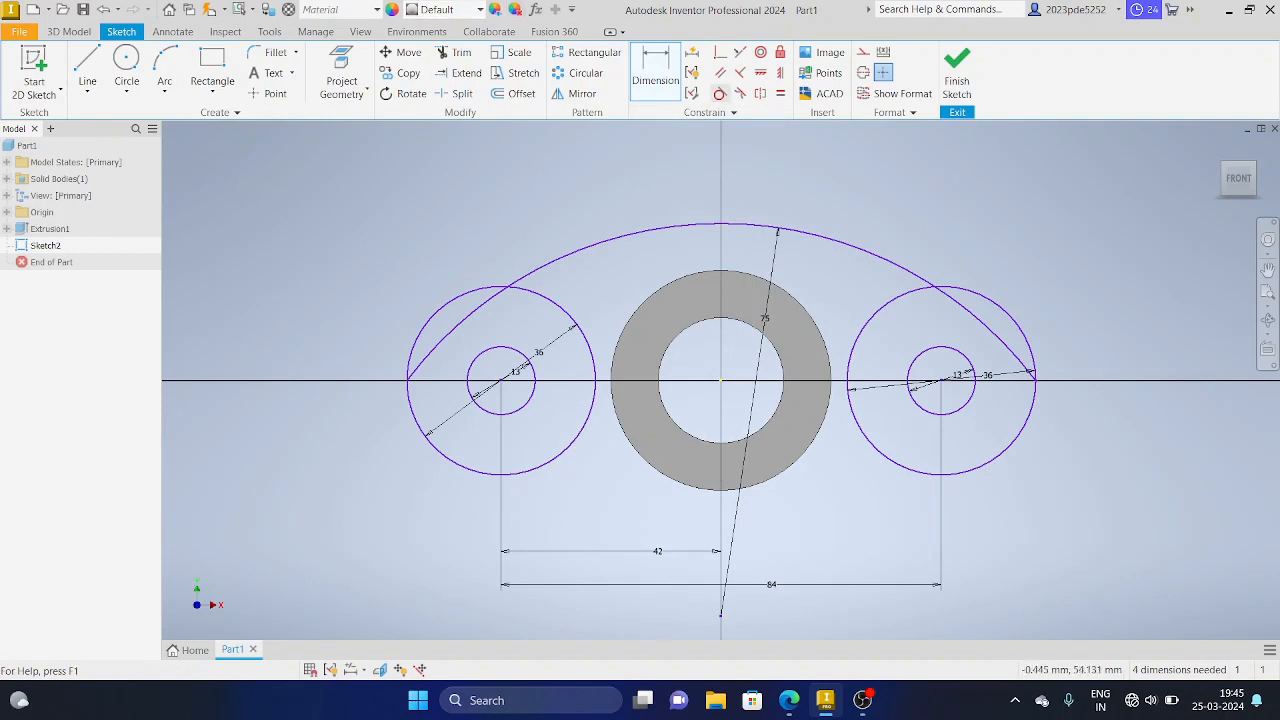
Make the upper 75 mm arc tangent to both 36 mm circles.
click(719, 93)
click(1028, 372)
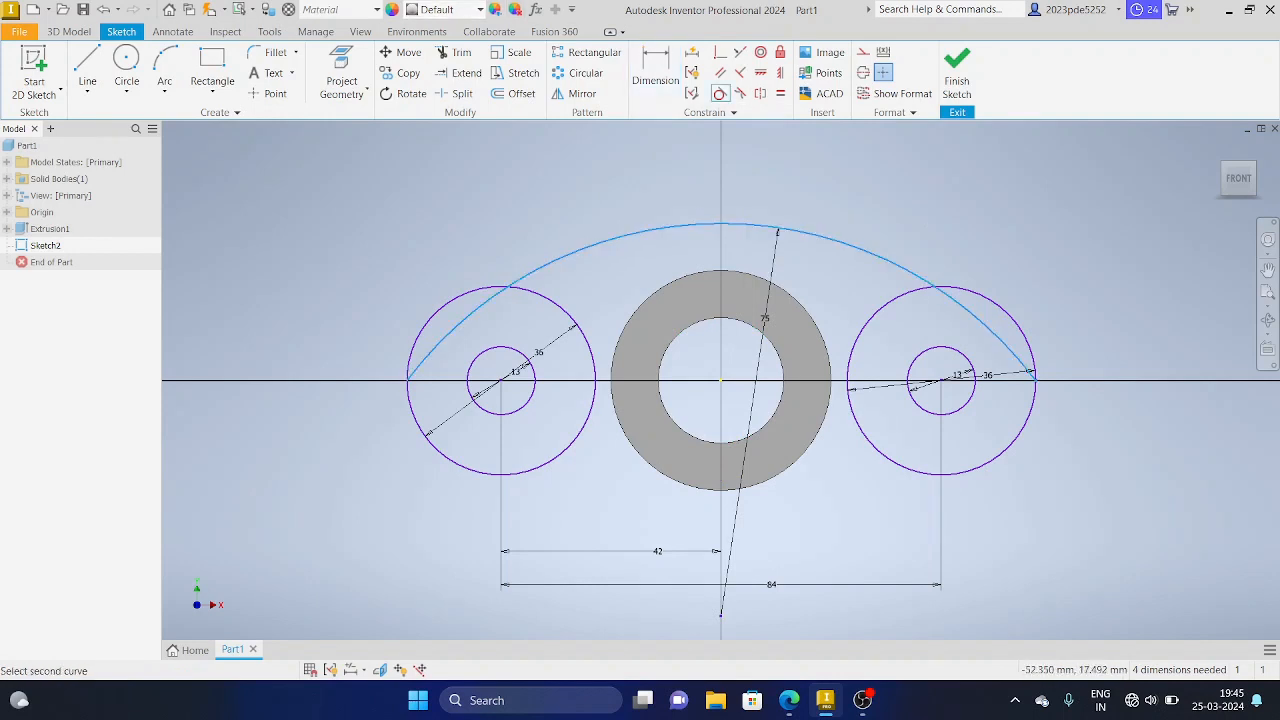
click(445, 301)
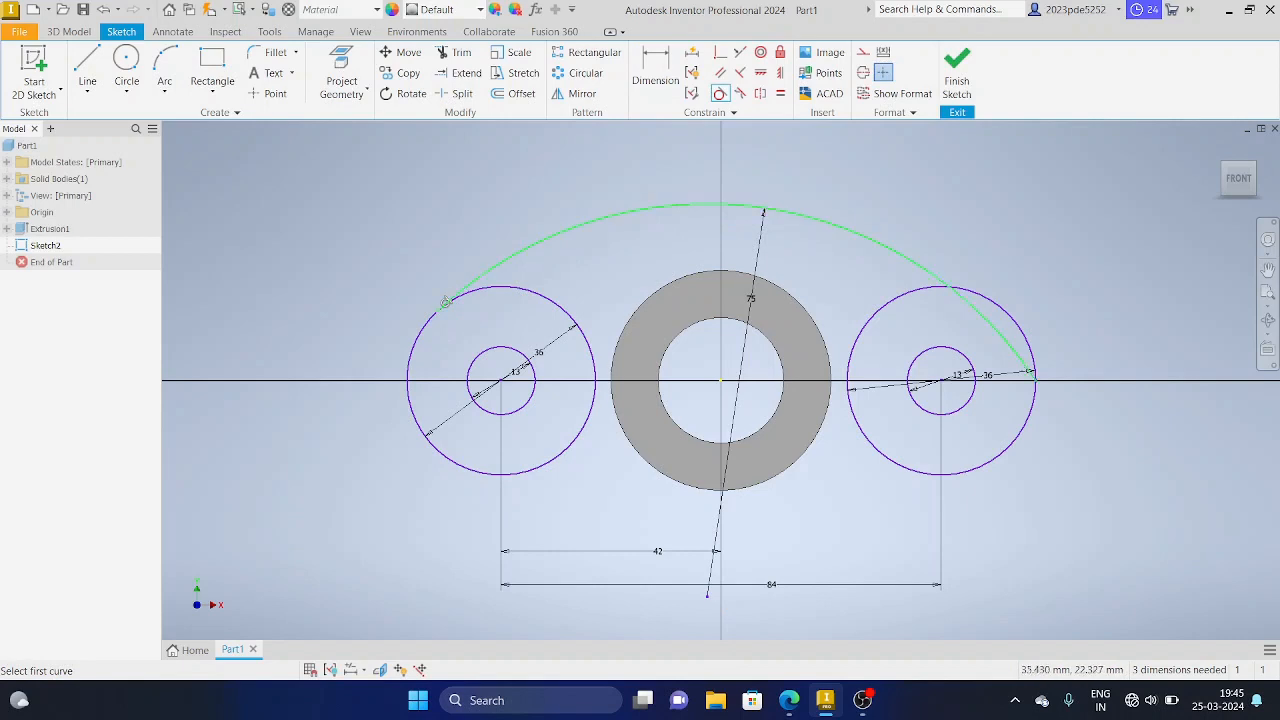
click(990, 328)
click(1012, 315)
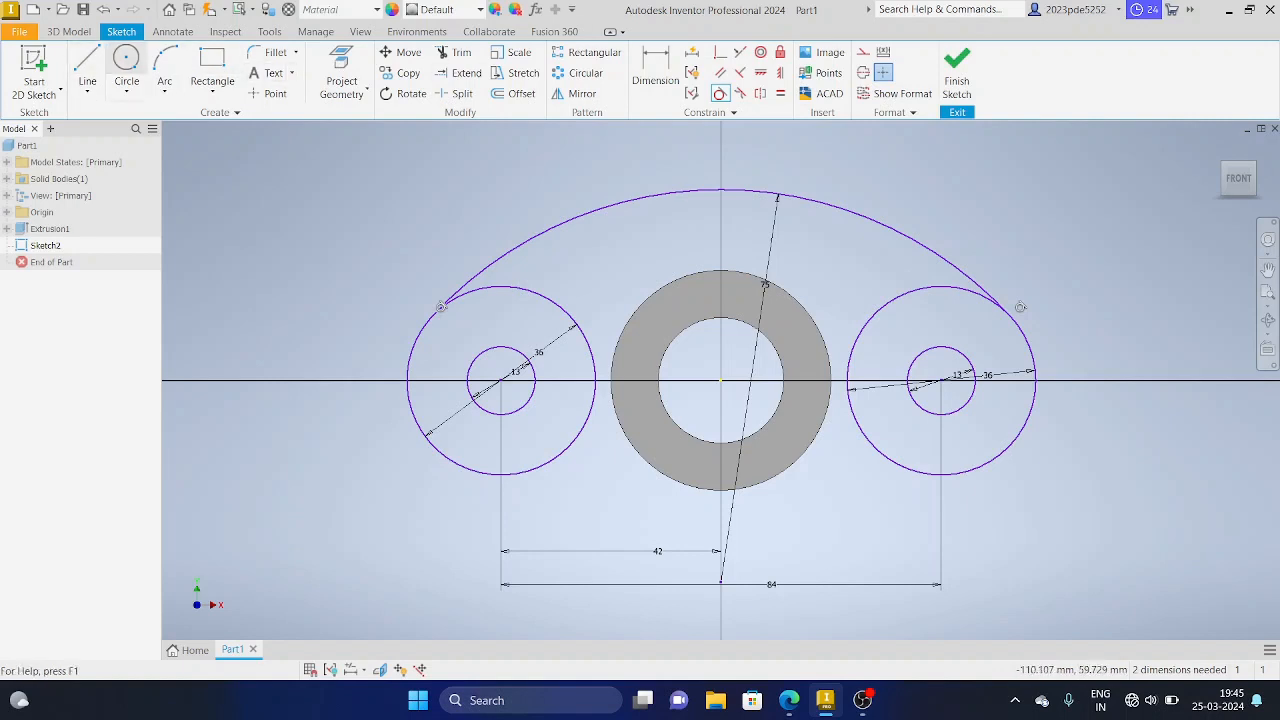
Draw a three-point arc of 75 mm radius below the ring, joining the outermost points of the two 36 mm circles.
click(165, 70)
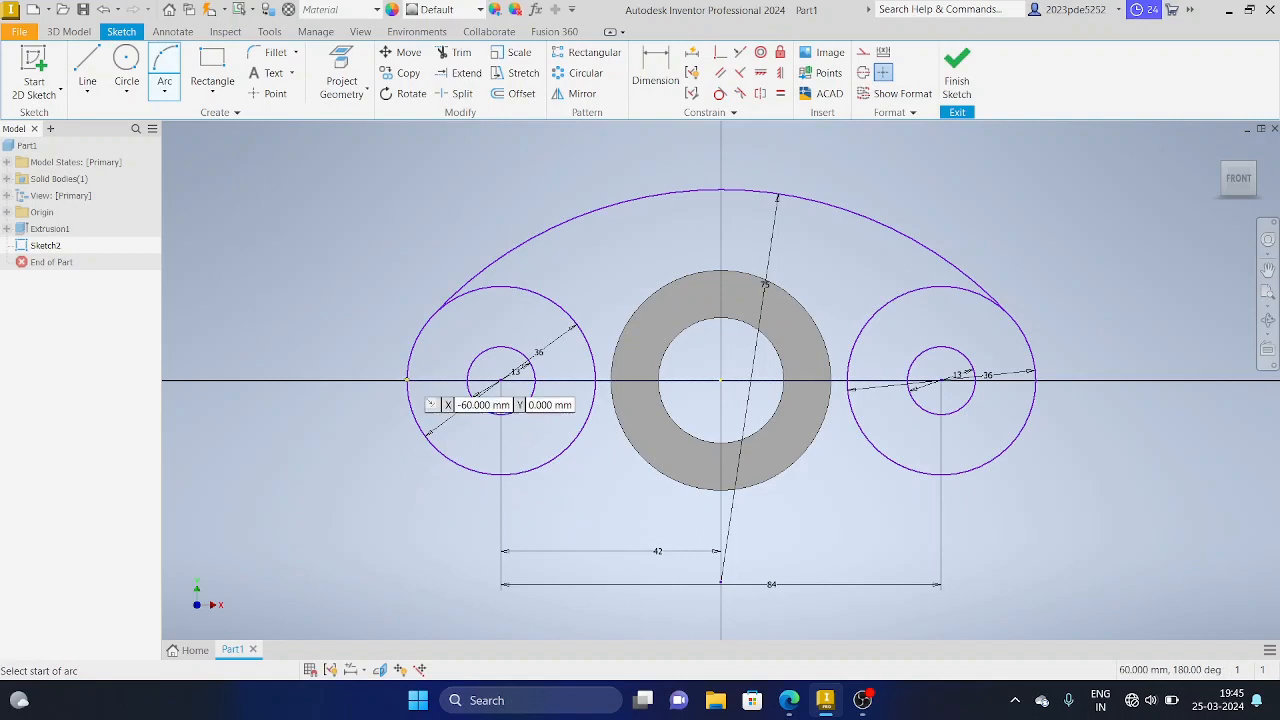
click(408, 380)
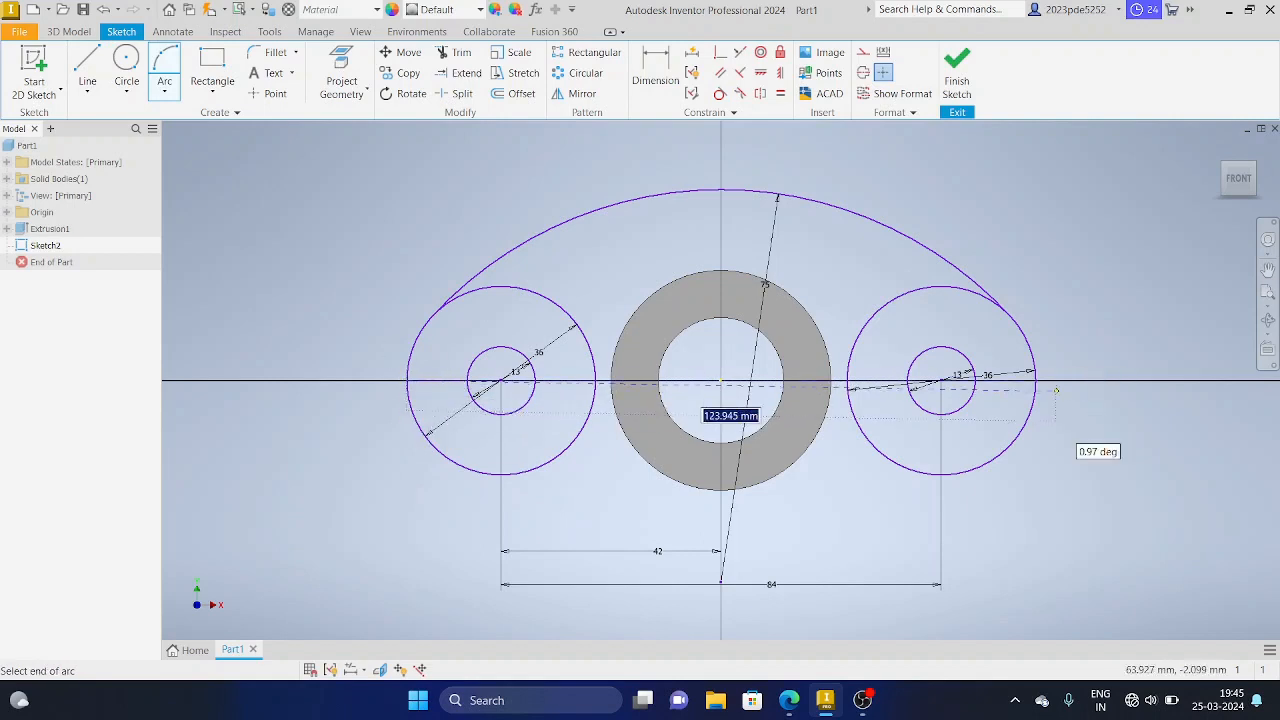
click(1035, 380)
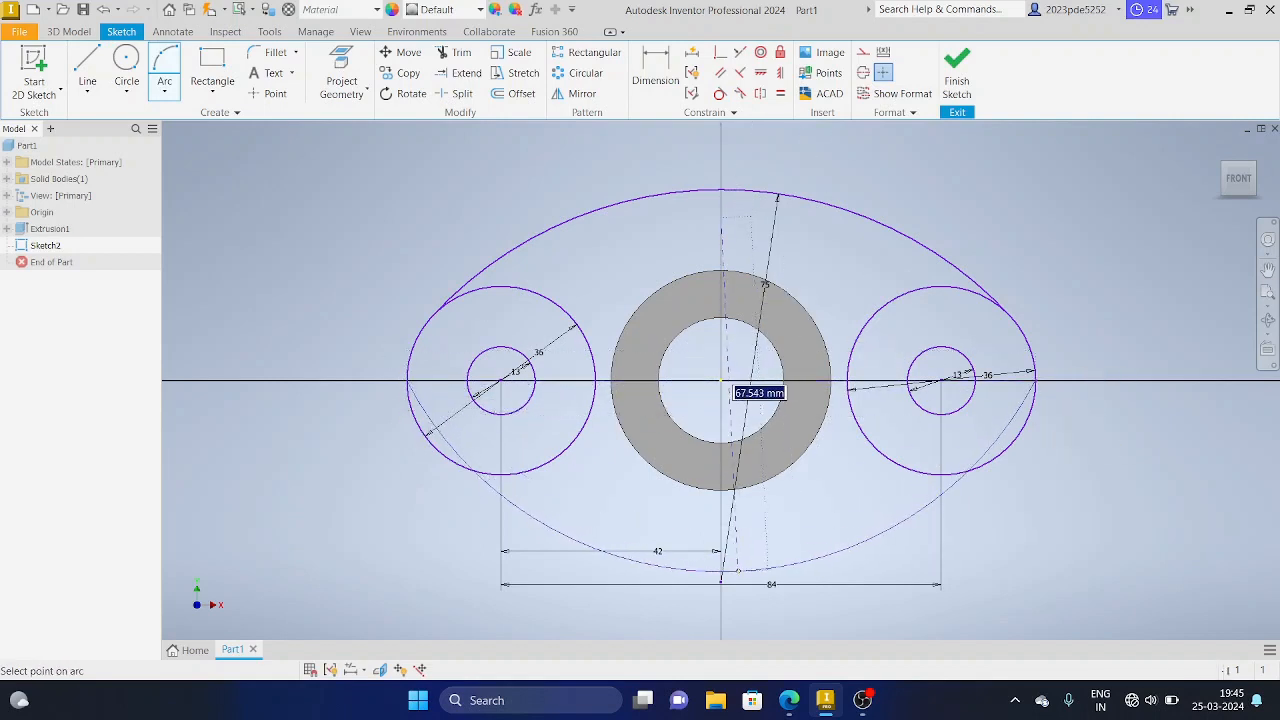
text(7)
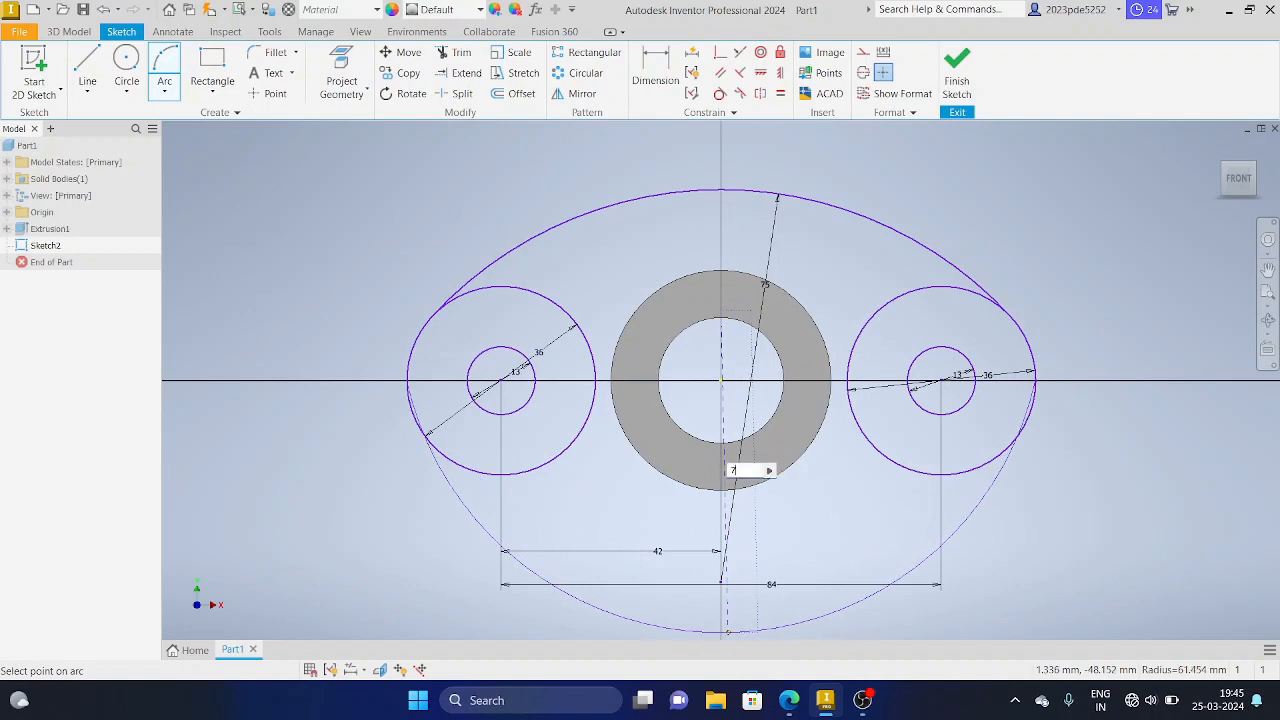
text(5)
key(Return)
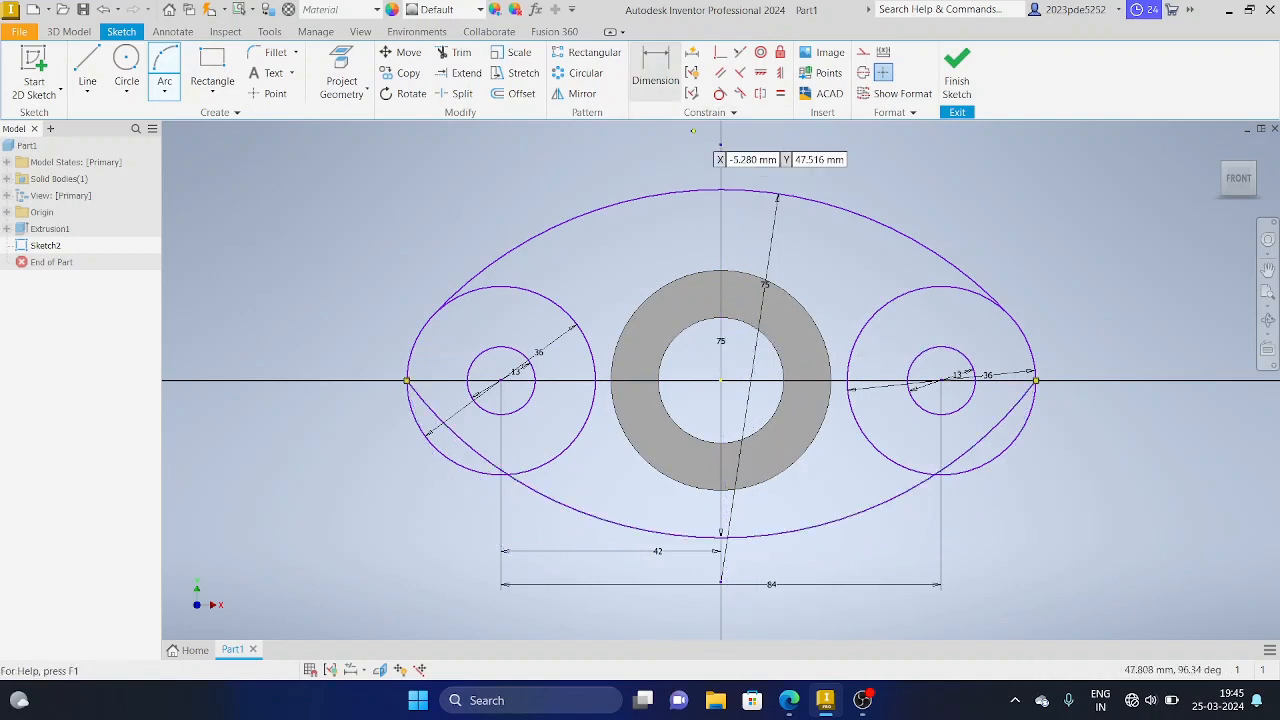
Make the lower 75 mm arc tangent to both 36 mm circles.
click(720, 93)
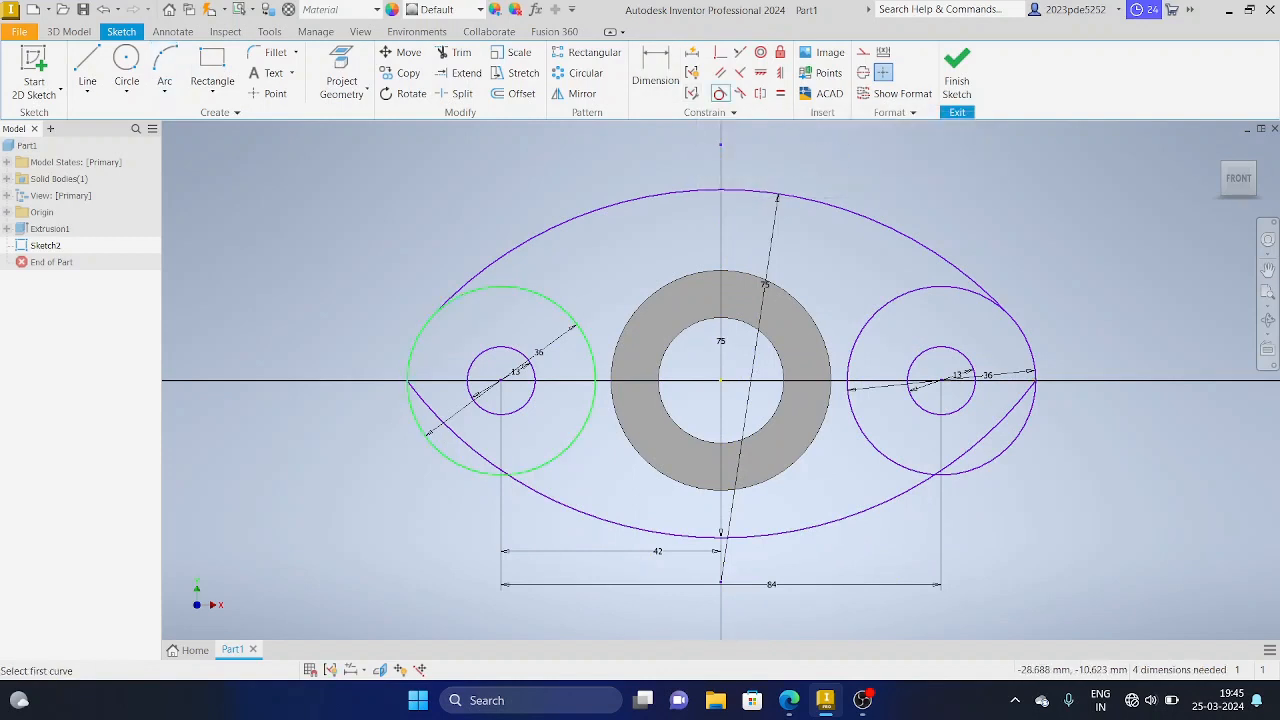
click(436, 440)
click(444, 452)
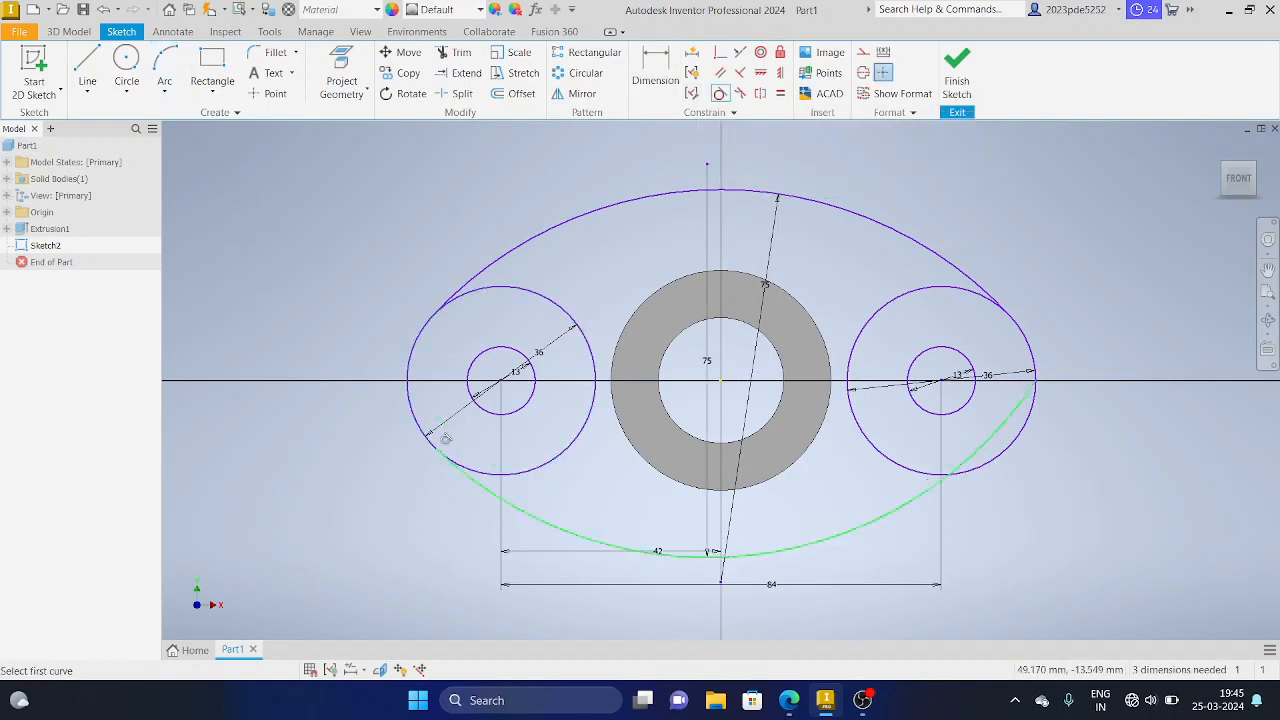
click(1000, 449)
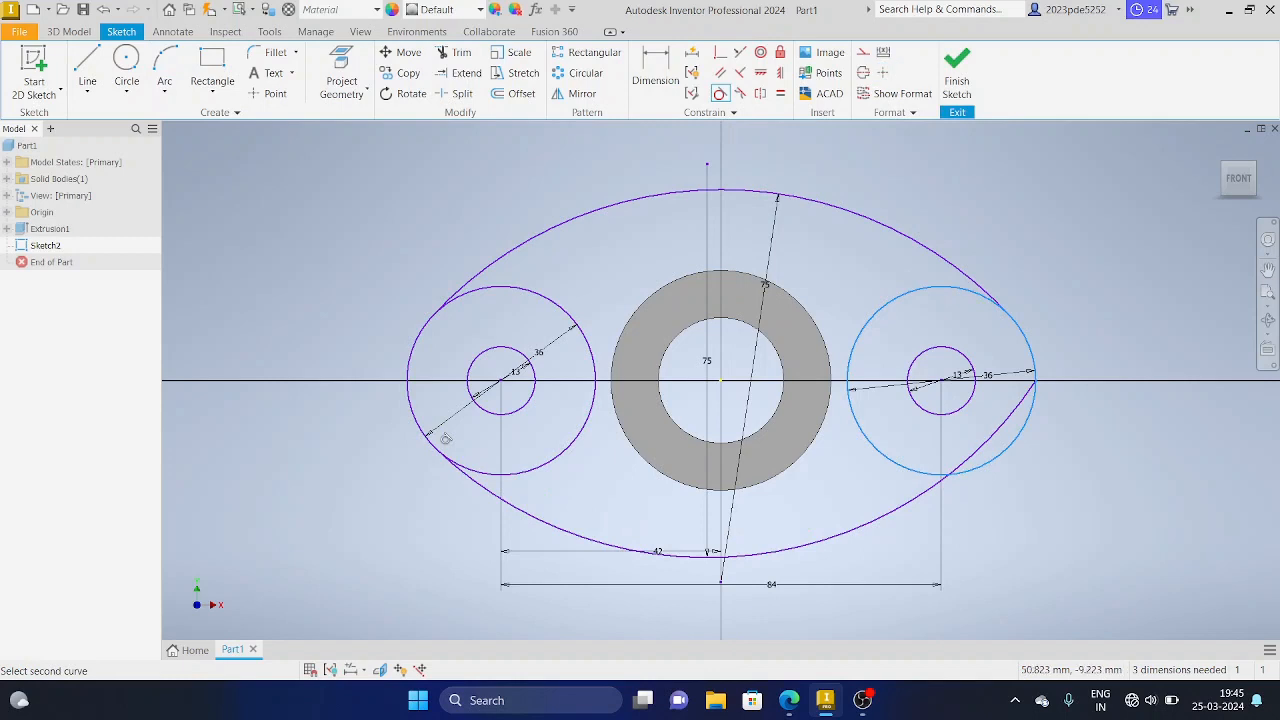
click(442, 436)
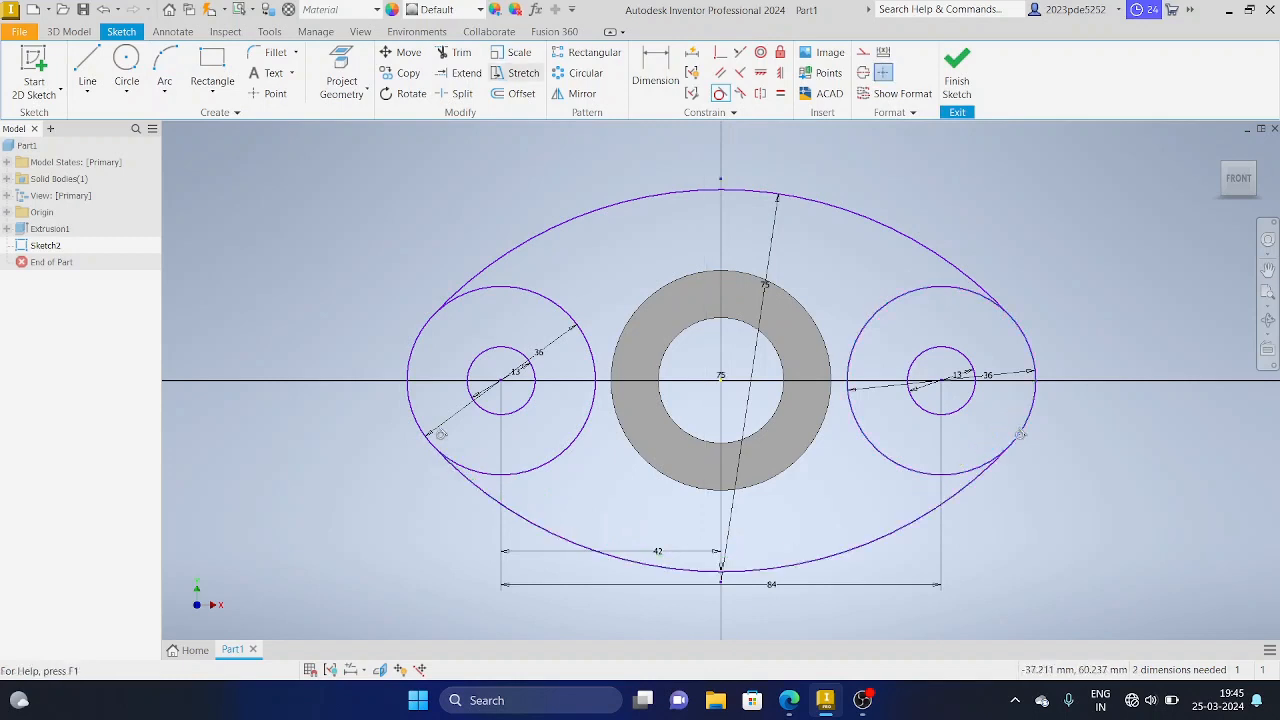
Trim away the inner portions of both 36 mm circles, leaving a closed oval flange outline.
click(455, 52)
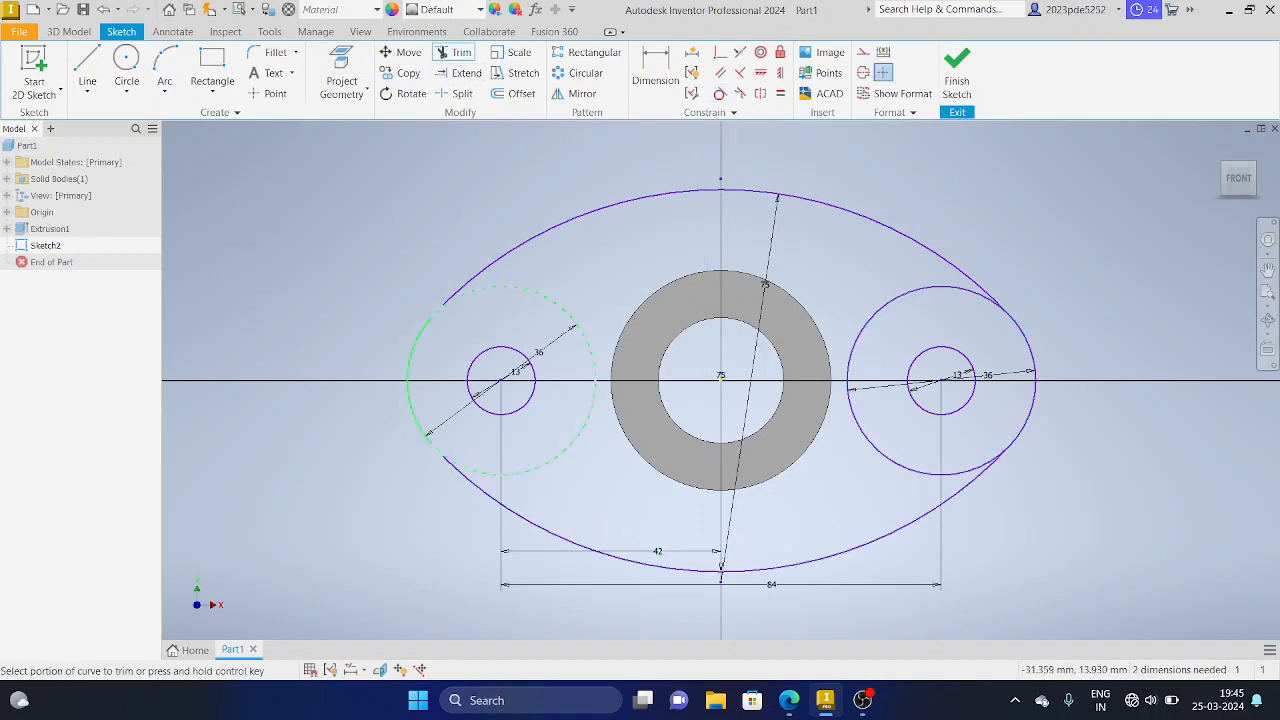
click(416, 420)
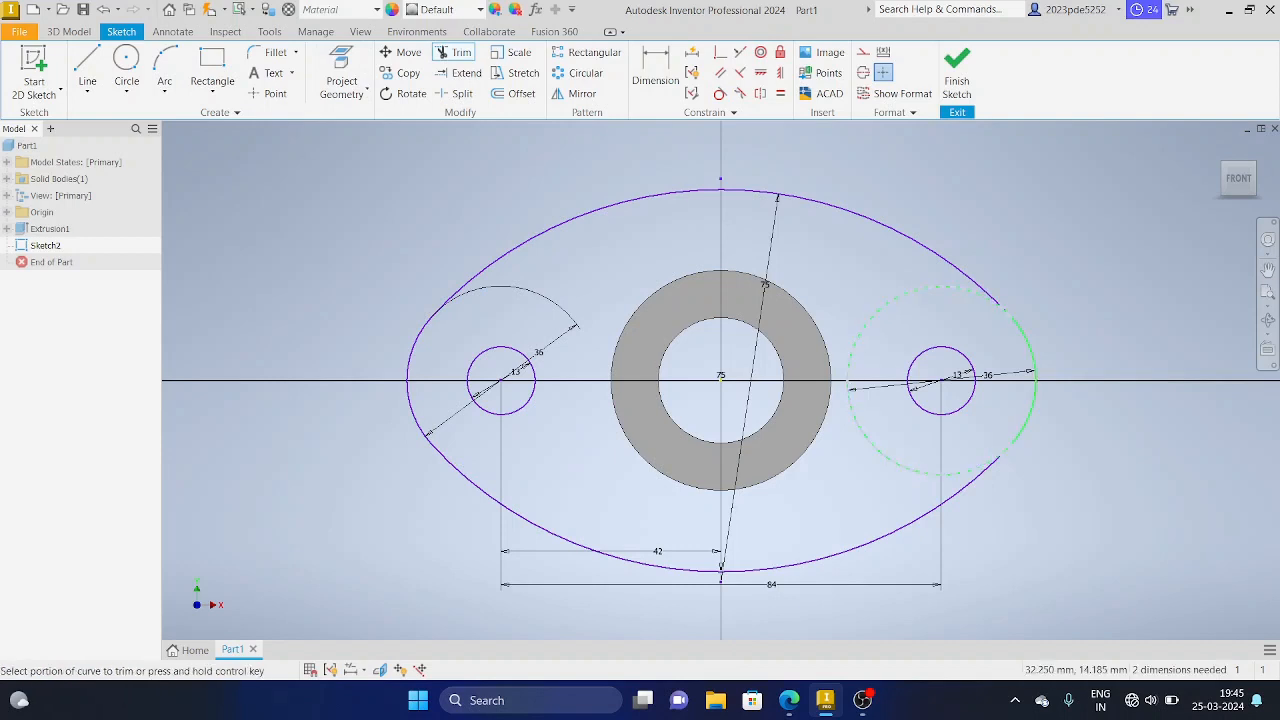
click(1030, 405)
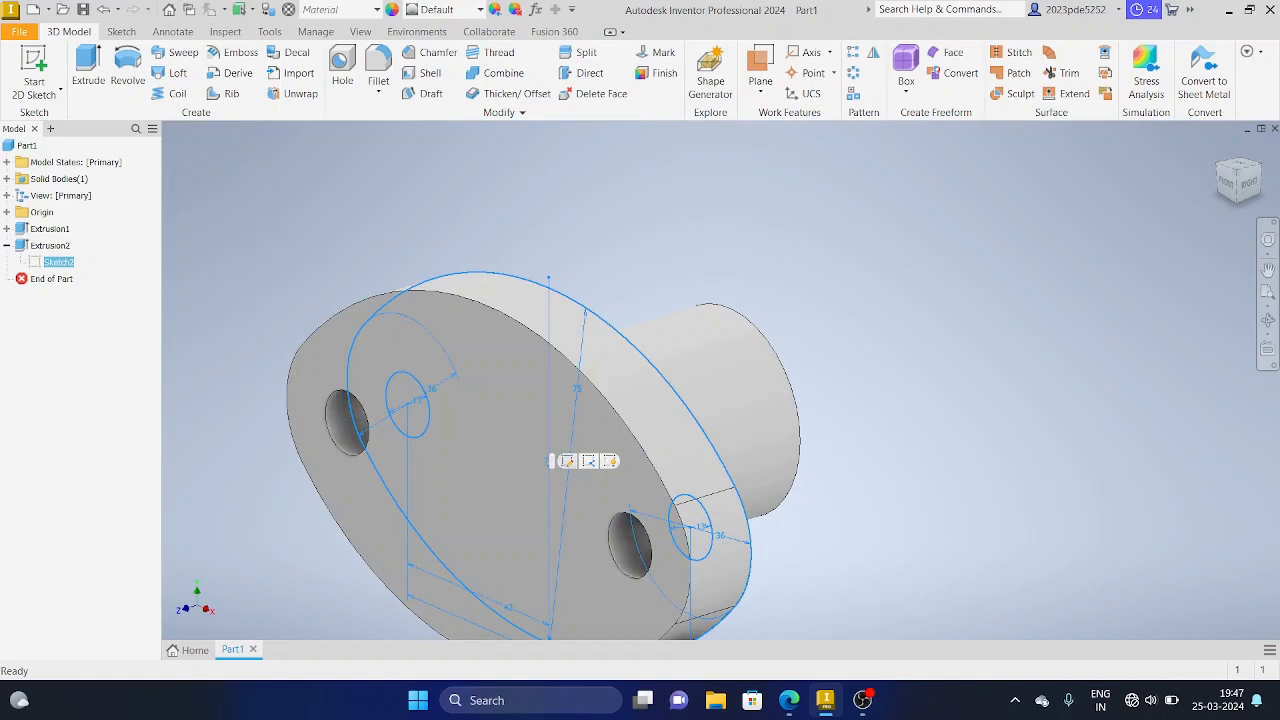
Edit the flange extrusion's sketch, project the cylinder's bore edge into it and finish the sketch.
click(568, 461)
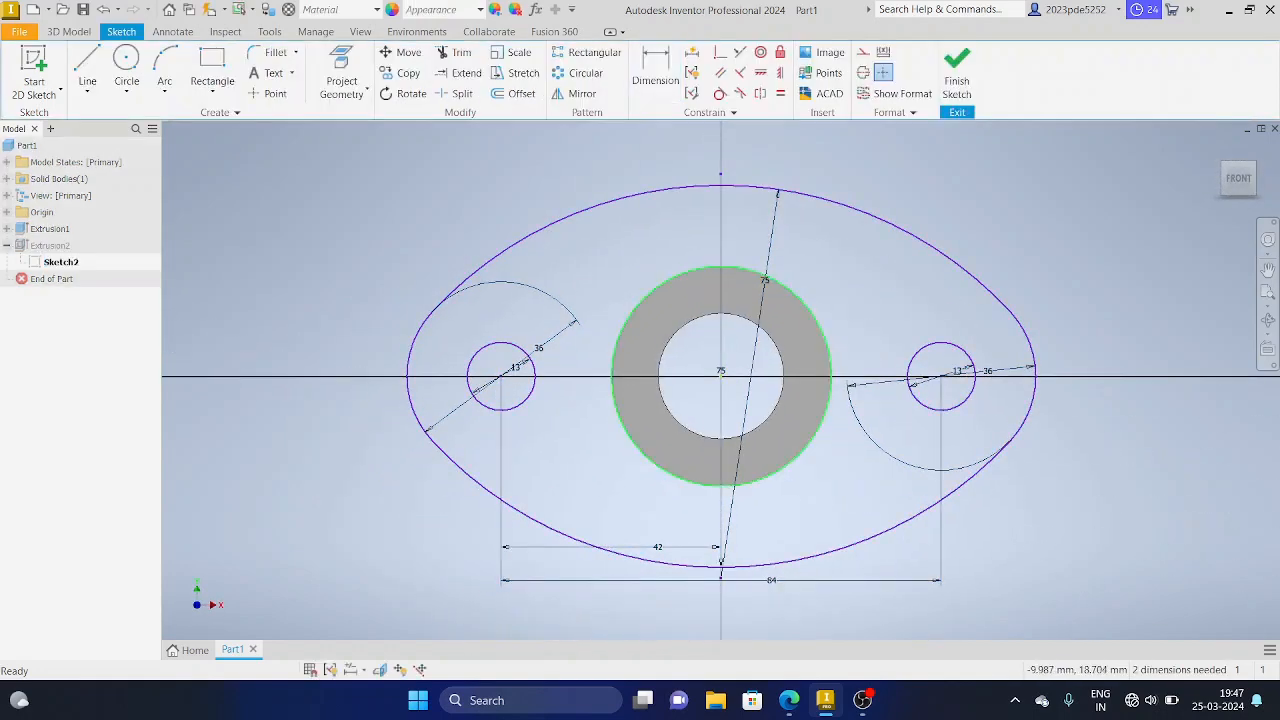
click(341, 62)
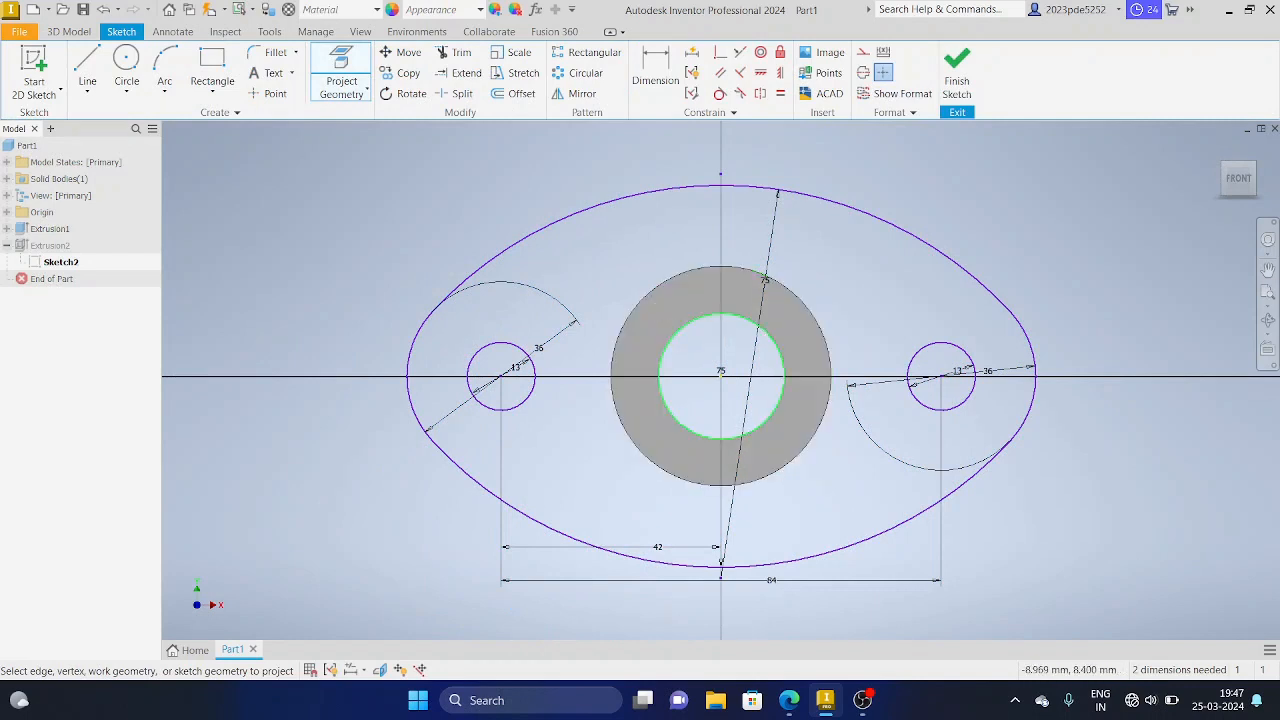
click(677, 333)
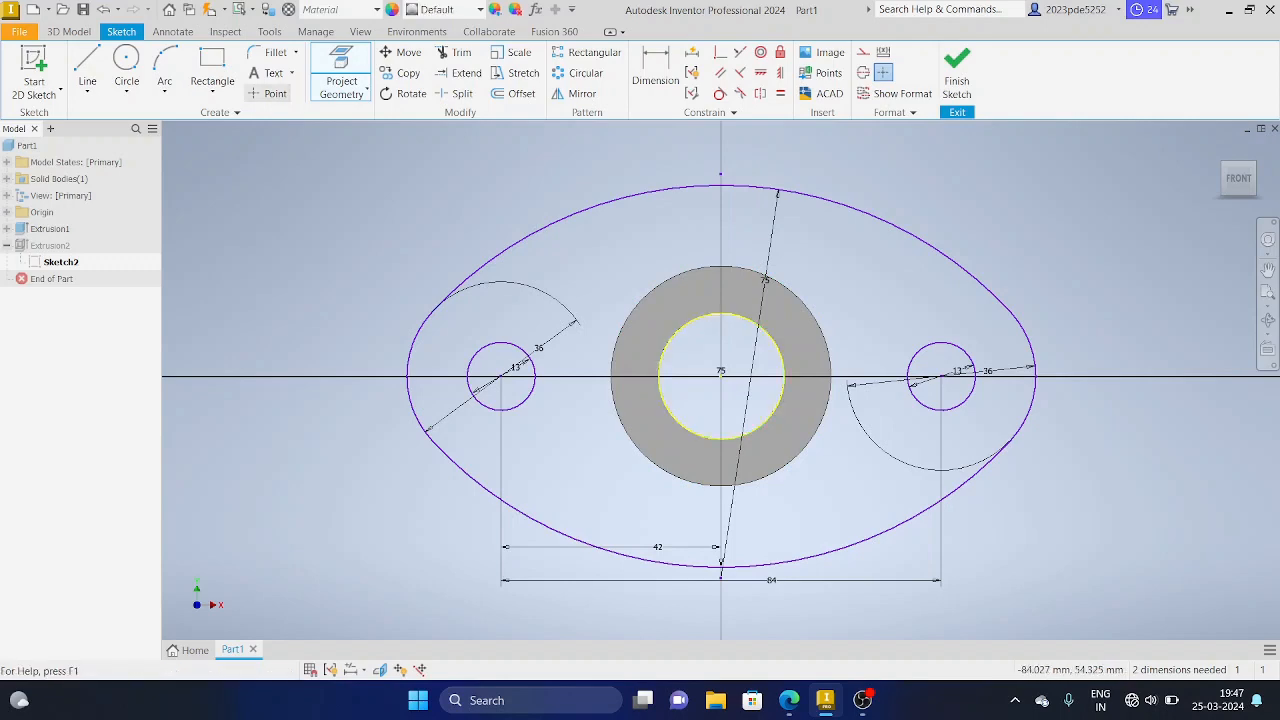
click(957, 72)
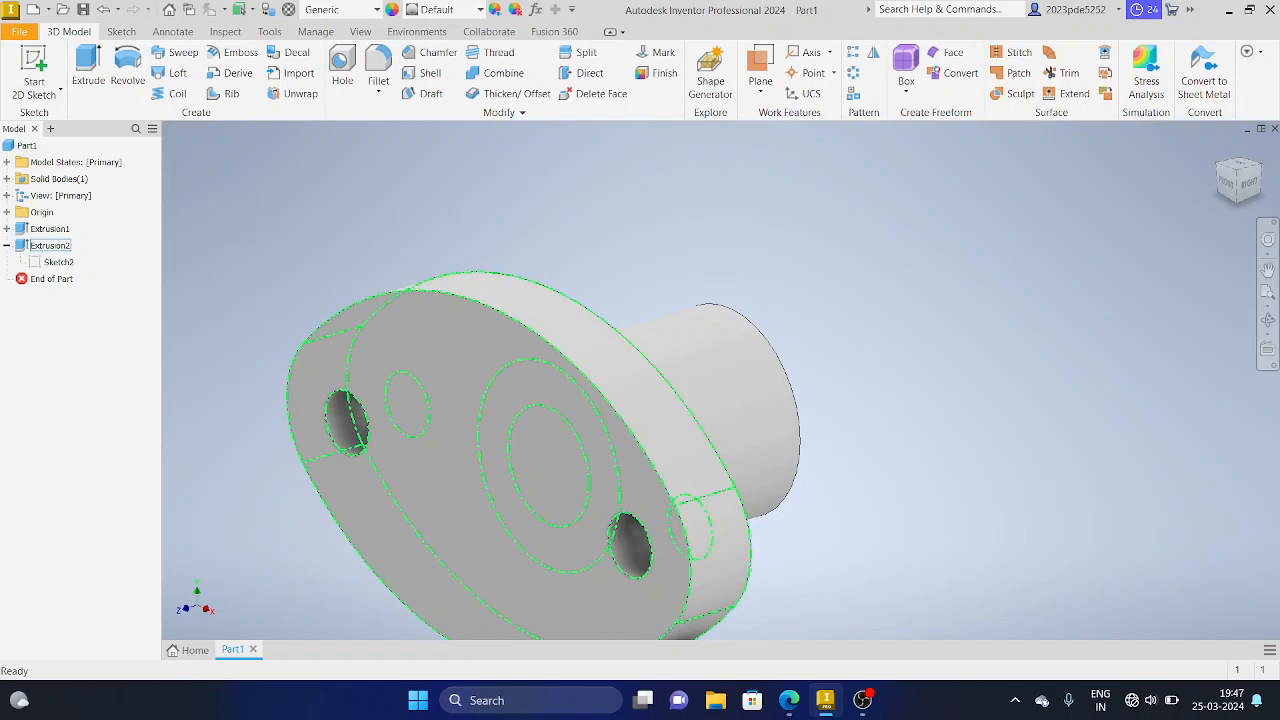
Edit the flange extrusion and reselect its profile as the oval region without the central bore.
click(50, 245)
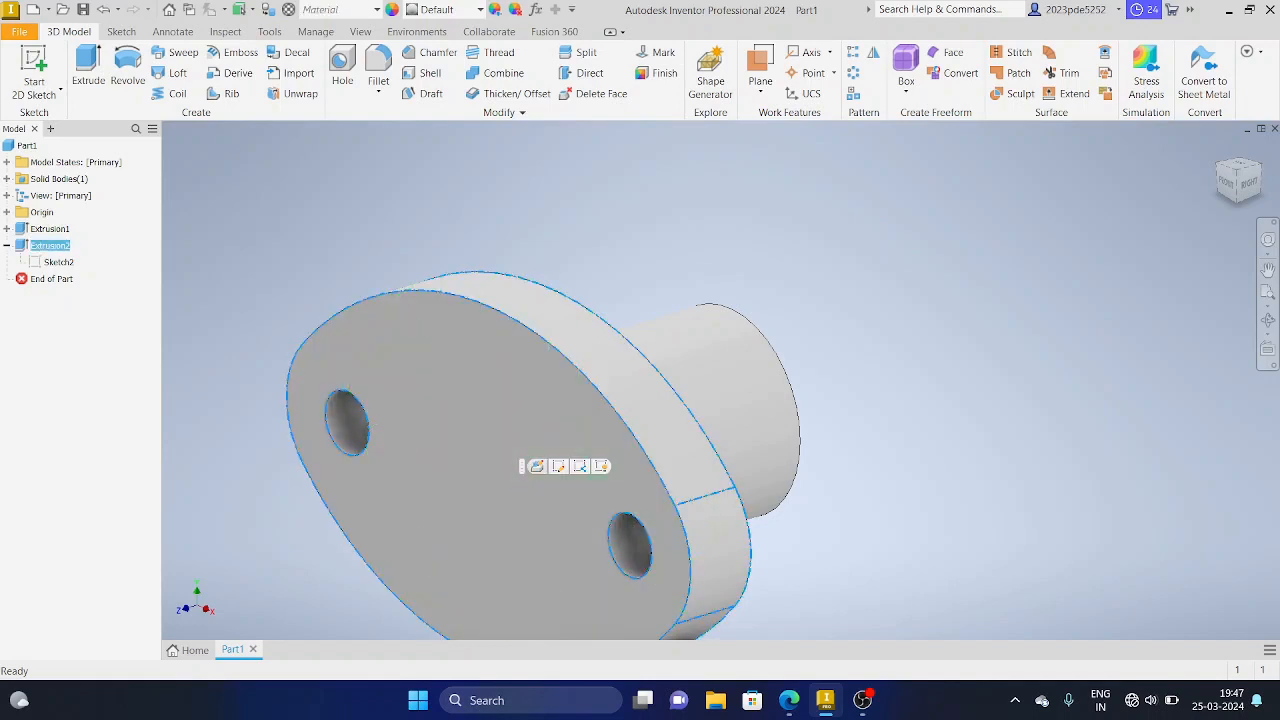
click(537, 466)
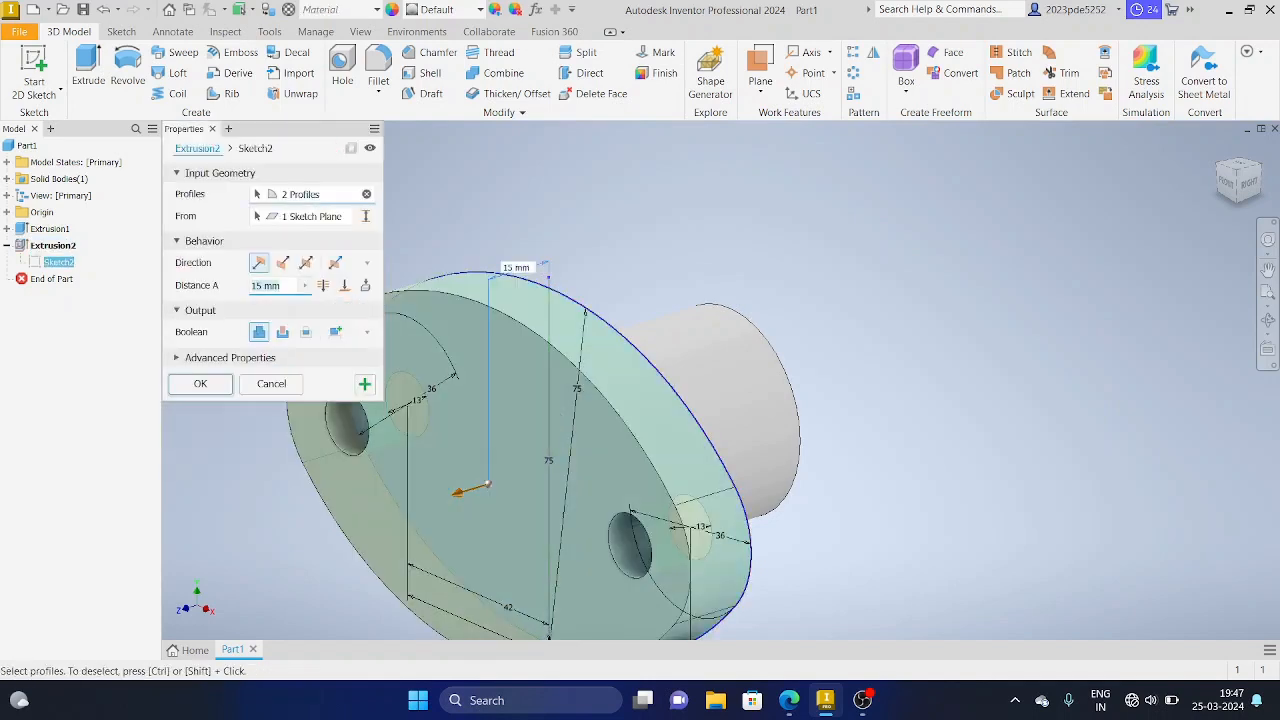
click(366, 194)
click(458, 345)
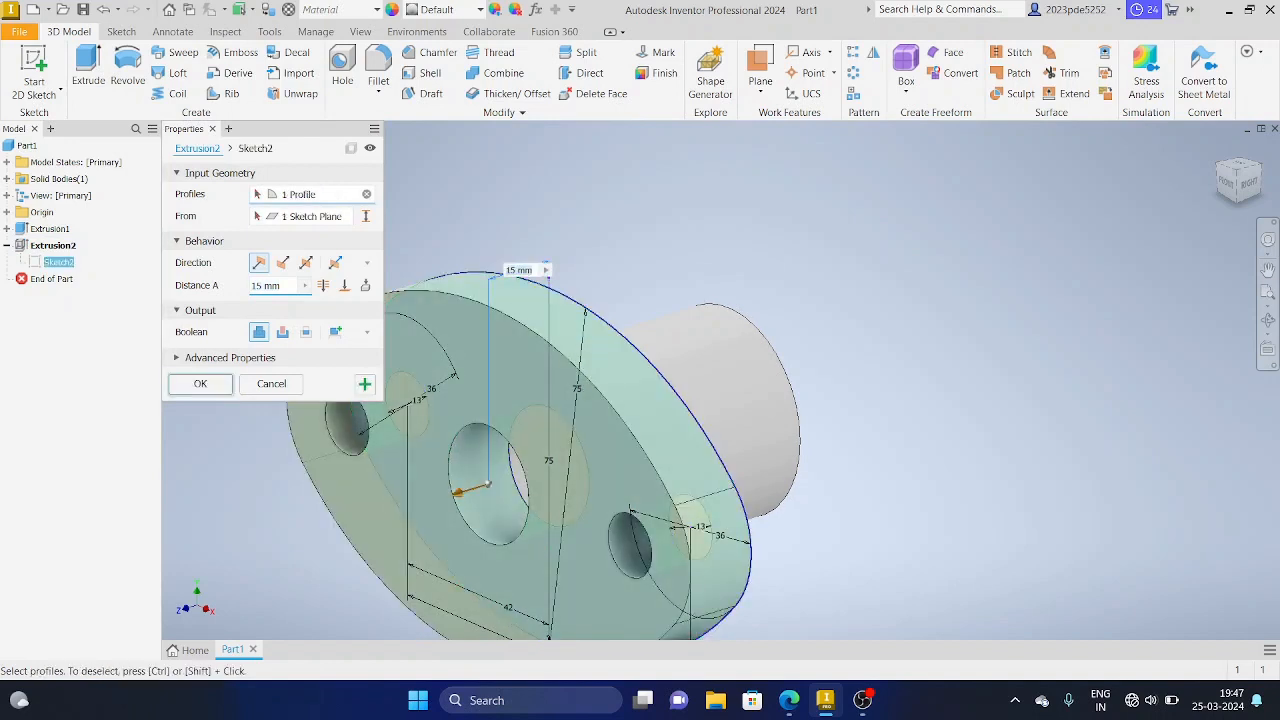
click(201, 384)
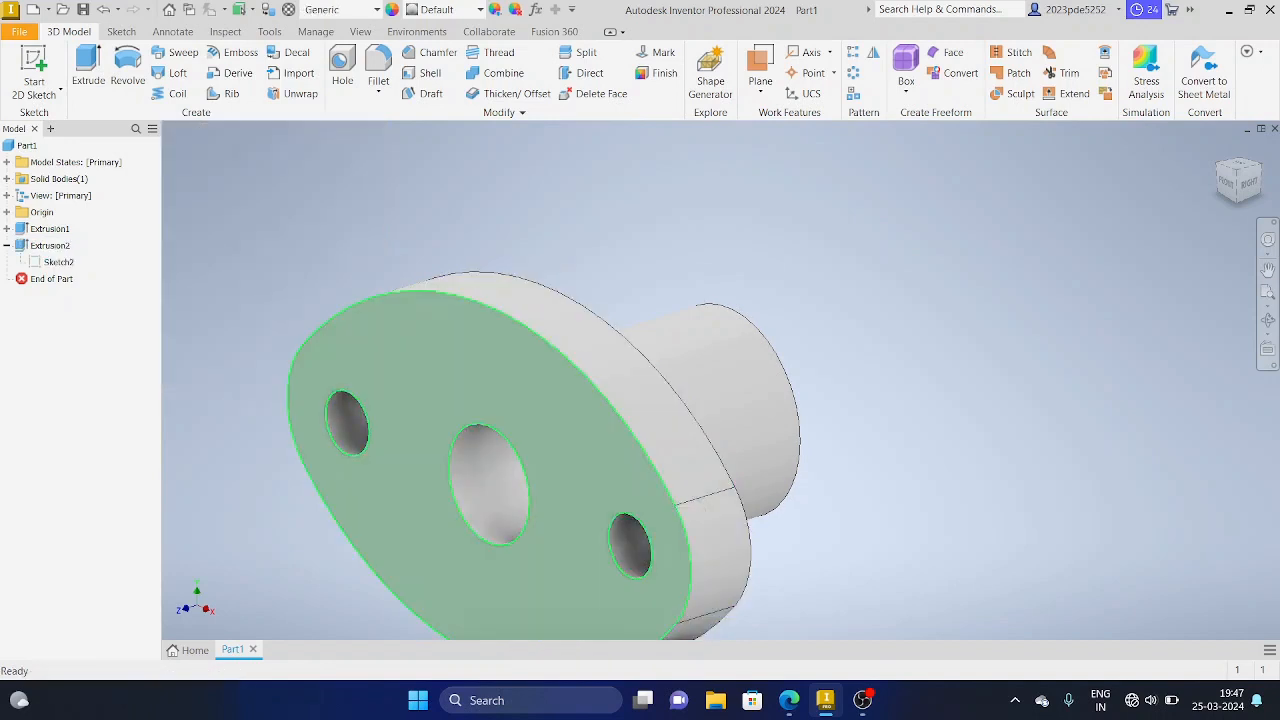
Check the collar diameter in the PDF drawing and sketch a 50 mm circle centred on the origin on the flange's outer face.
scroll(794, 527, down, 5)
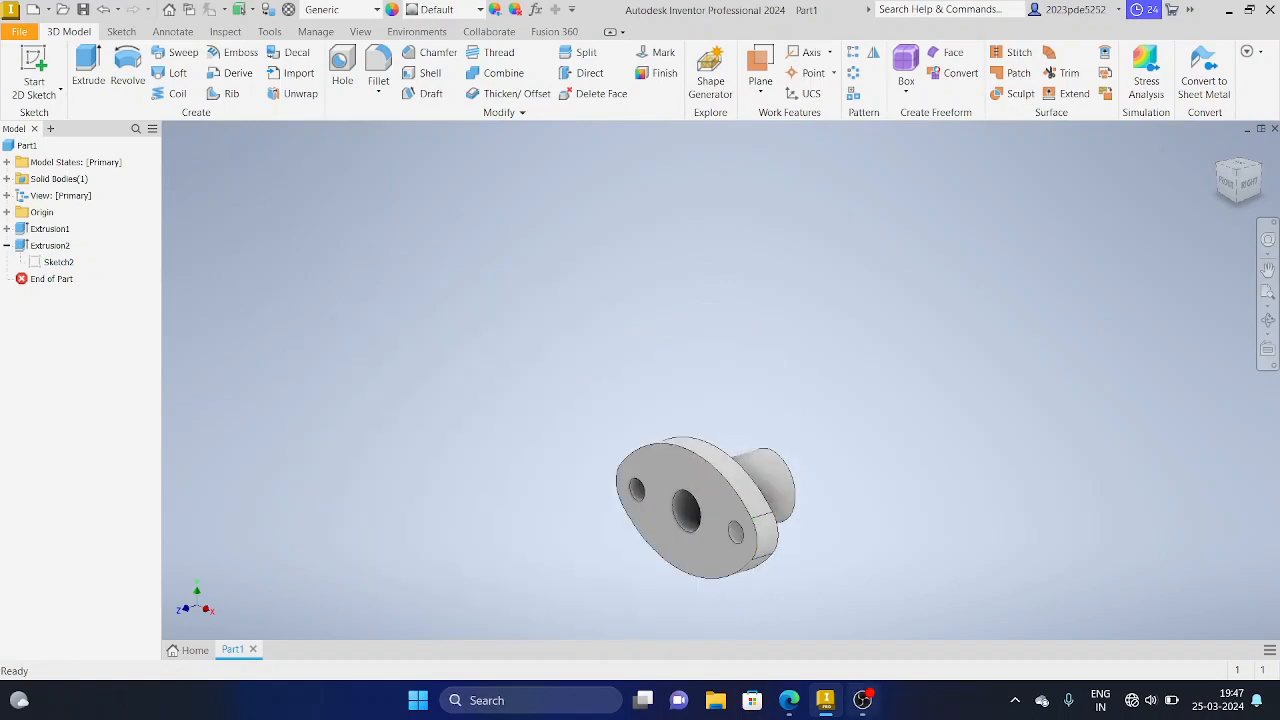
key(alt+Tab)
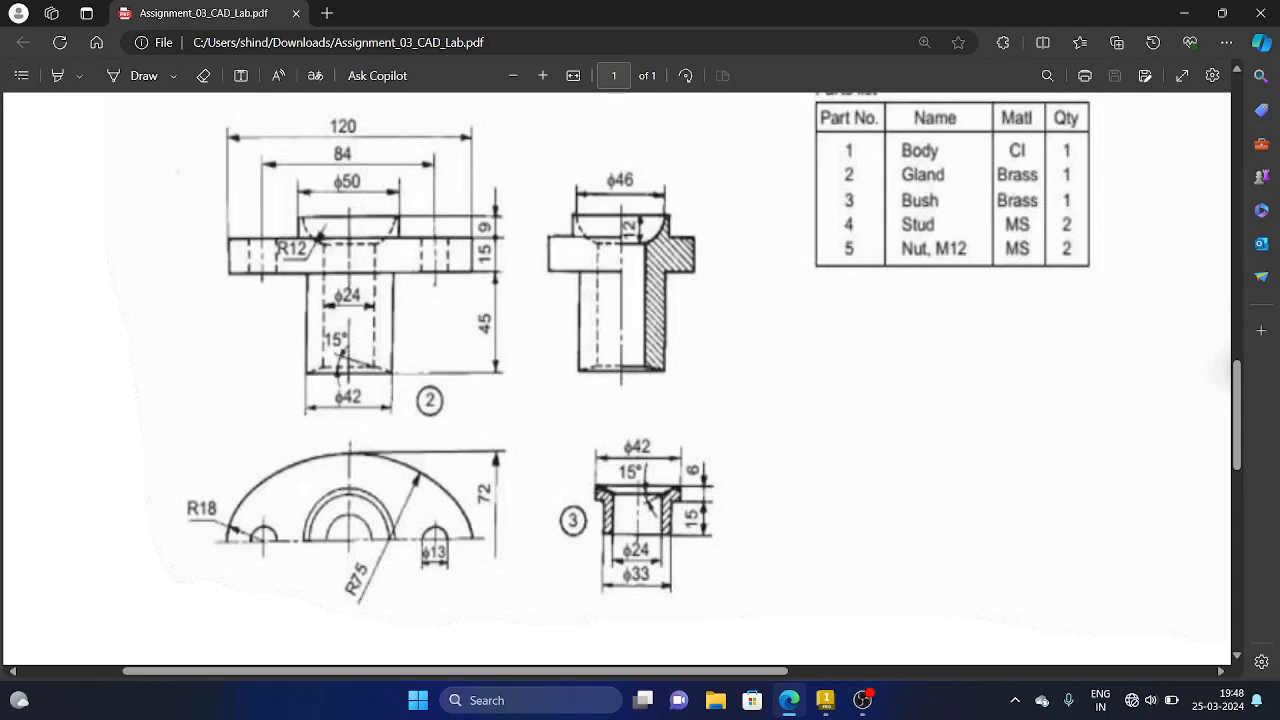
key(alt+Tab)
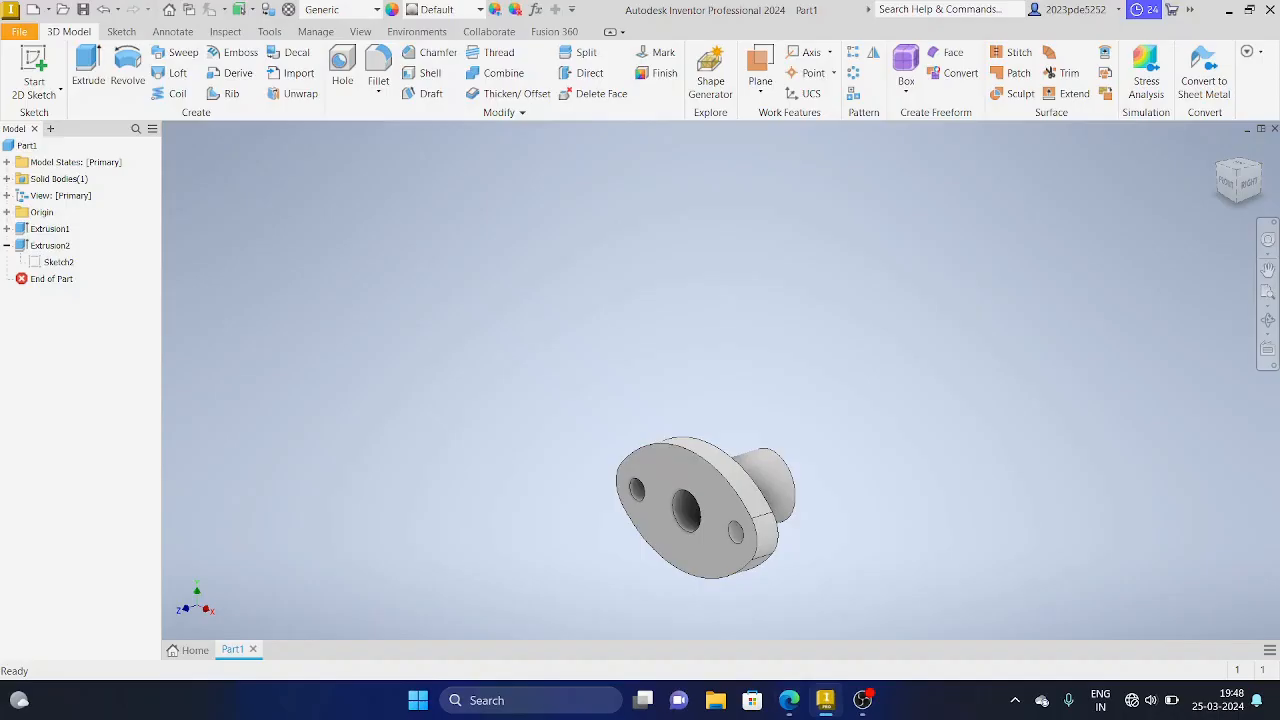
click(690, 520)
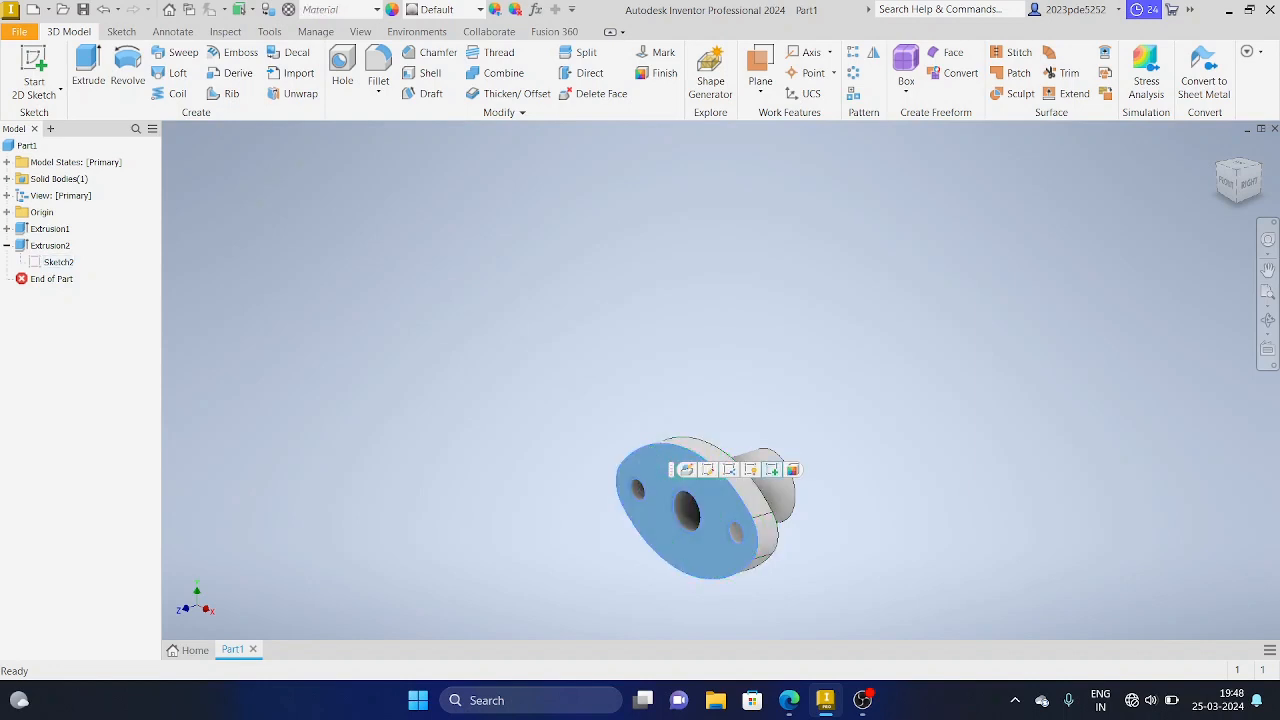
click(772, 470)
click(126, 62)
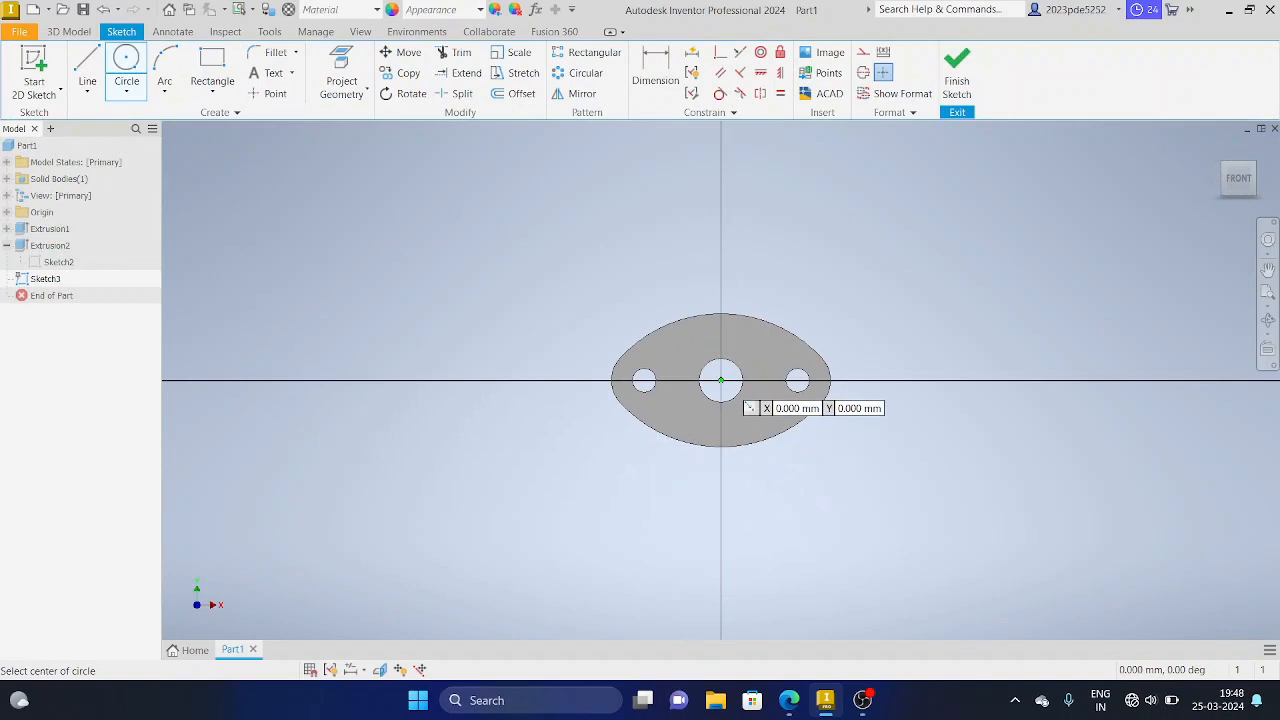
click(721, 380)
text(50.000)
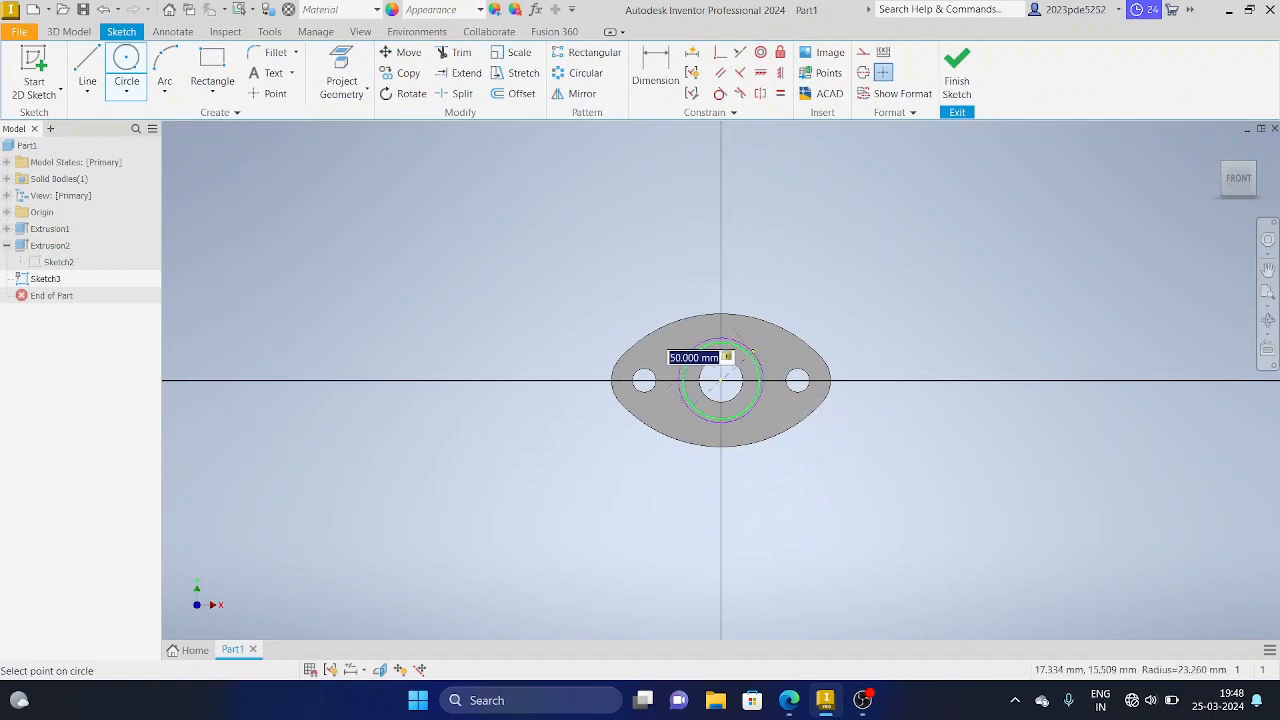
key(Return)
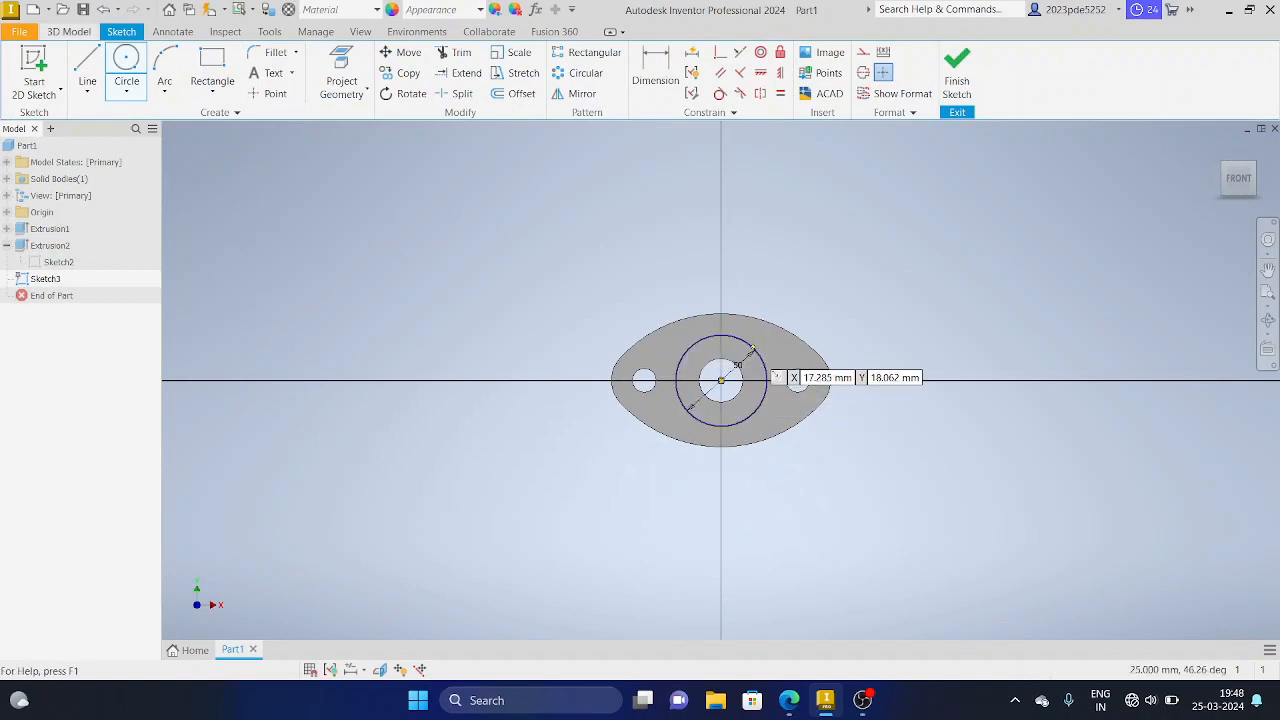
Extrude the 50 mm circle 9 mm outward from the flange face, joined to the body.
key(e)
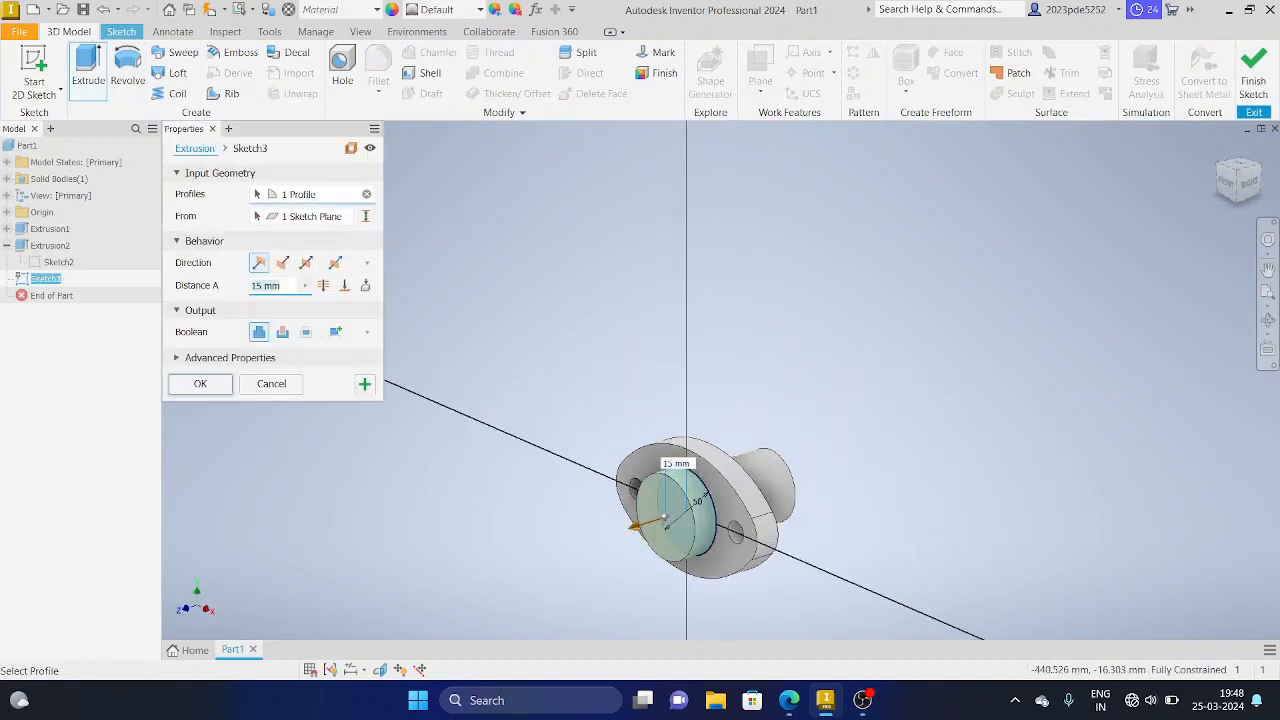
text(5)
key(Return)
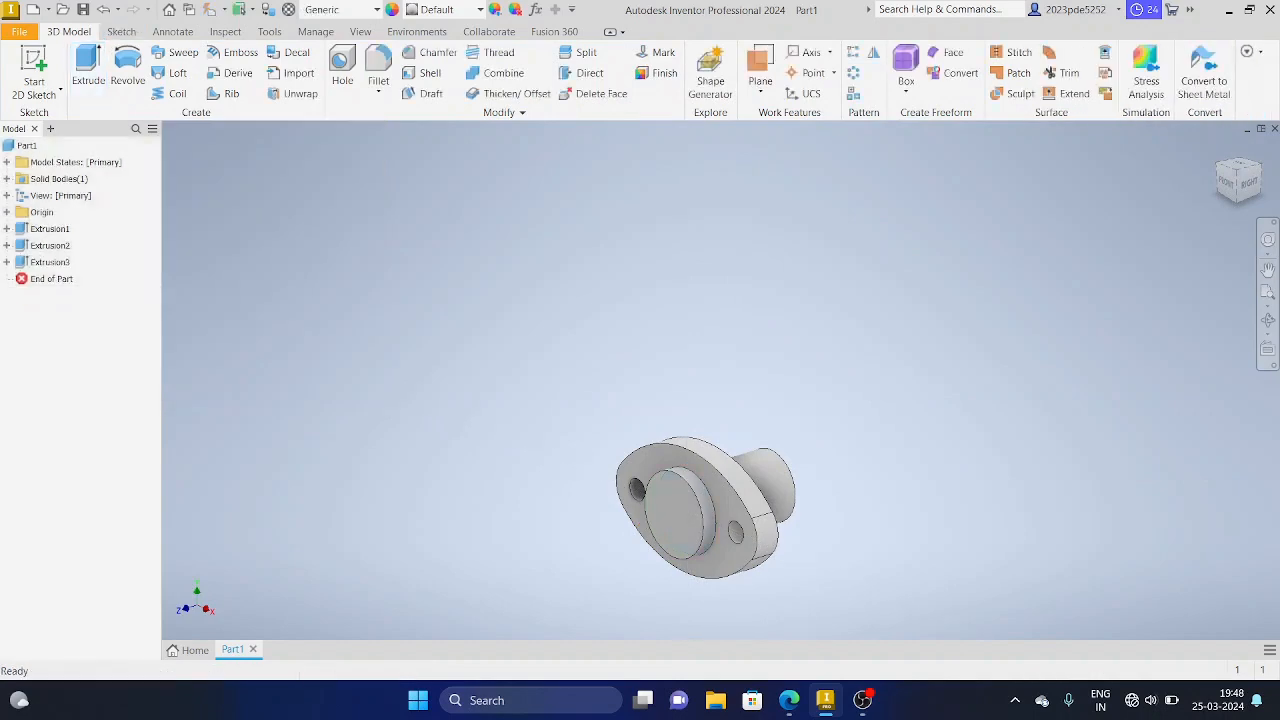
Consult the gland views in the PDF drawing and start a new sketch on the YZ plane.
click(789, 700)
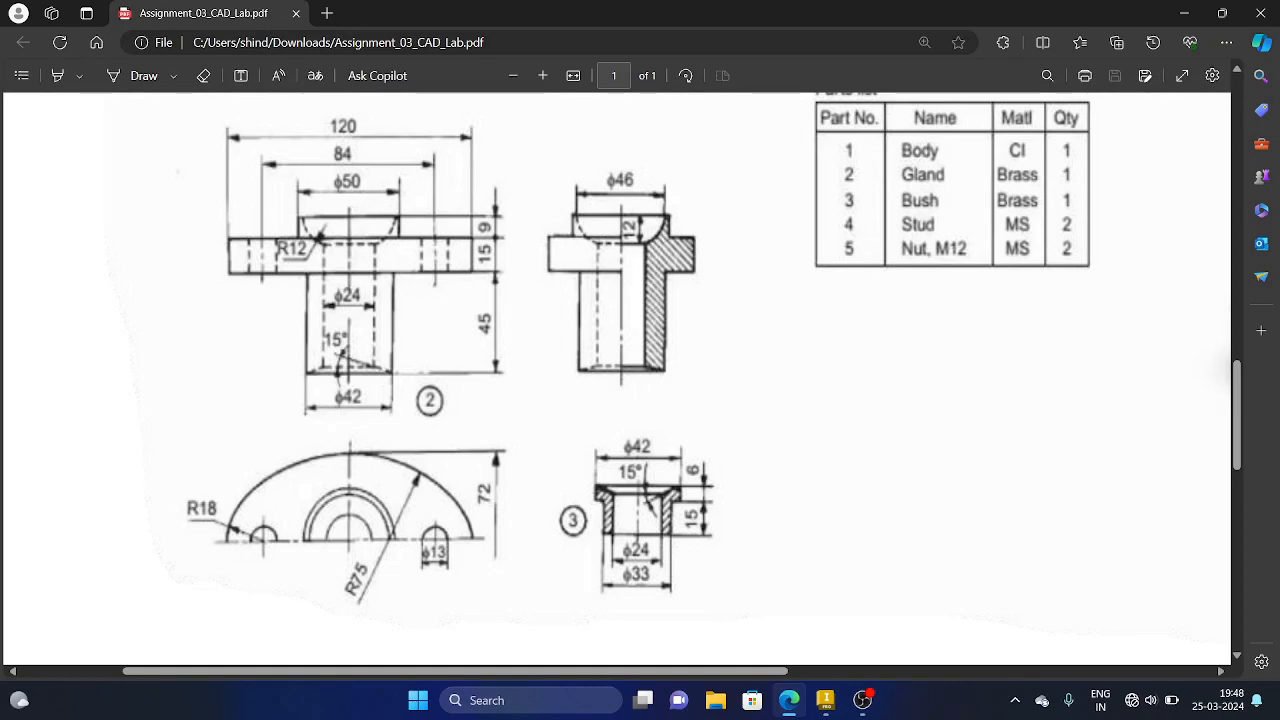
click(789, 700)
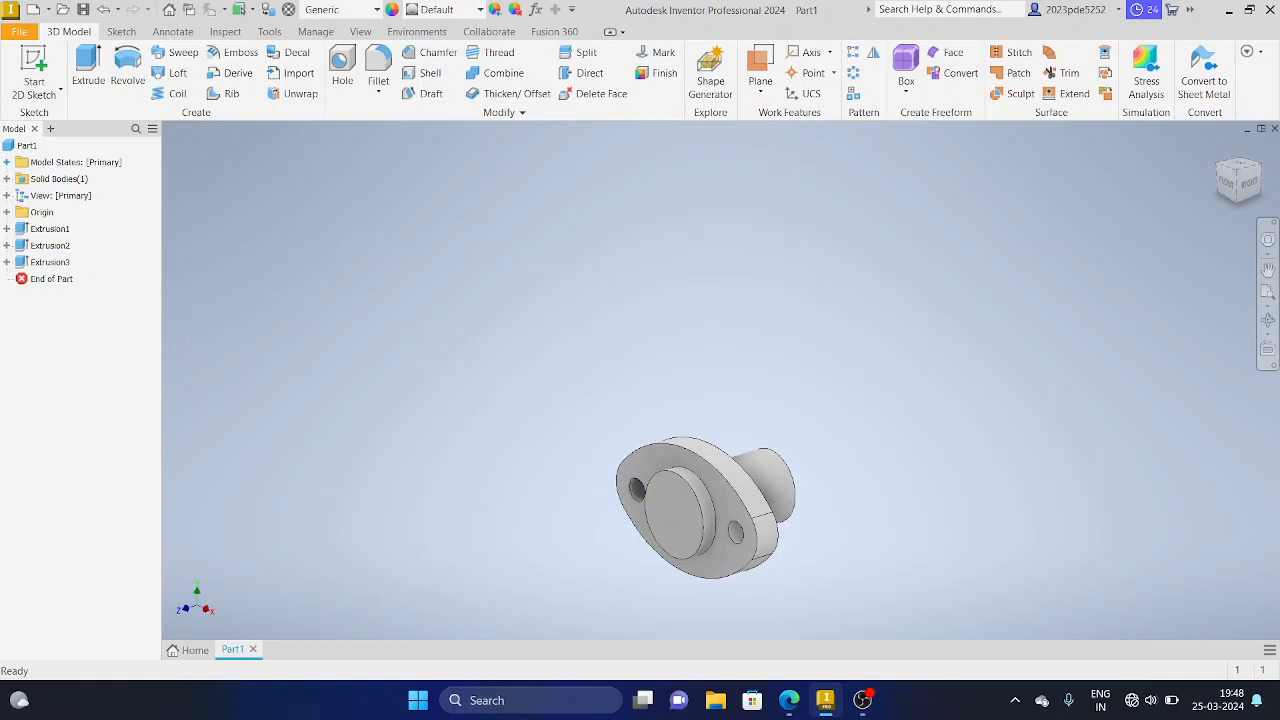
click(7, 212)
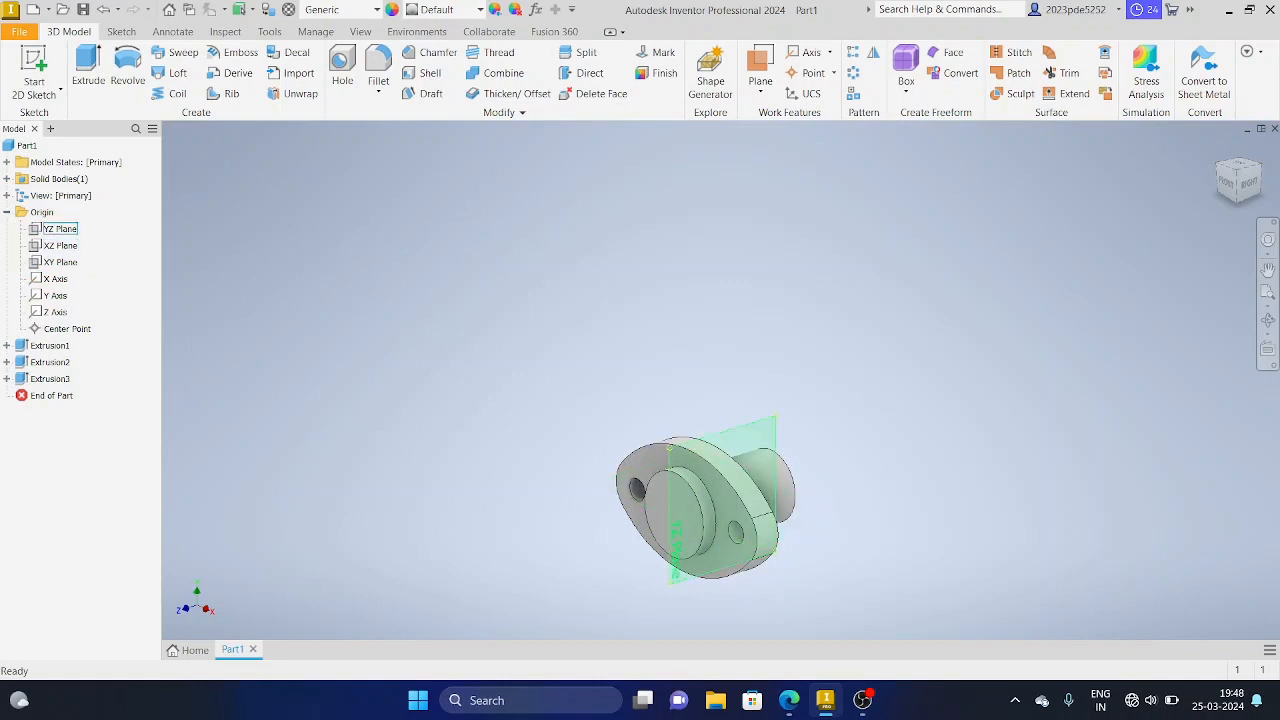
click(59, 229)
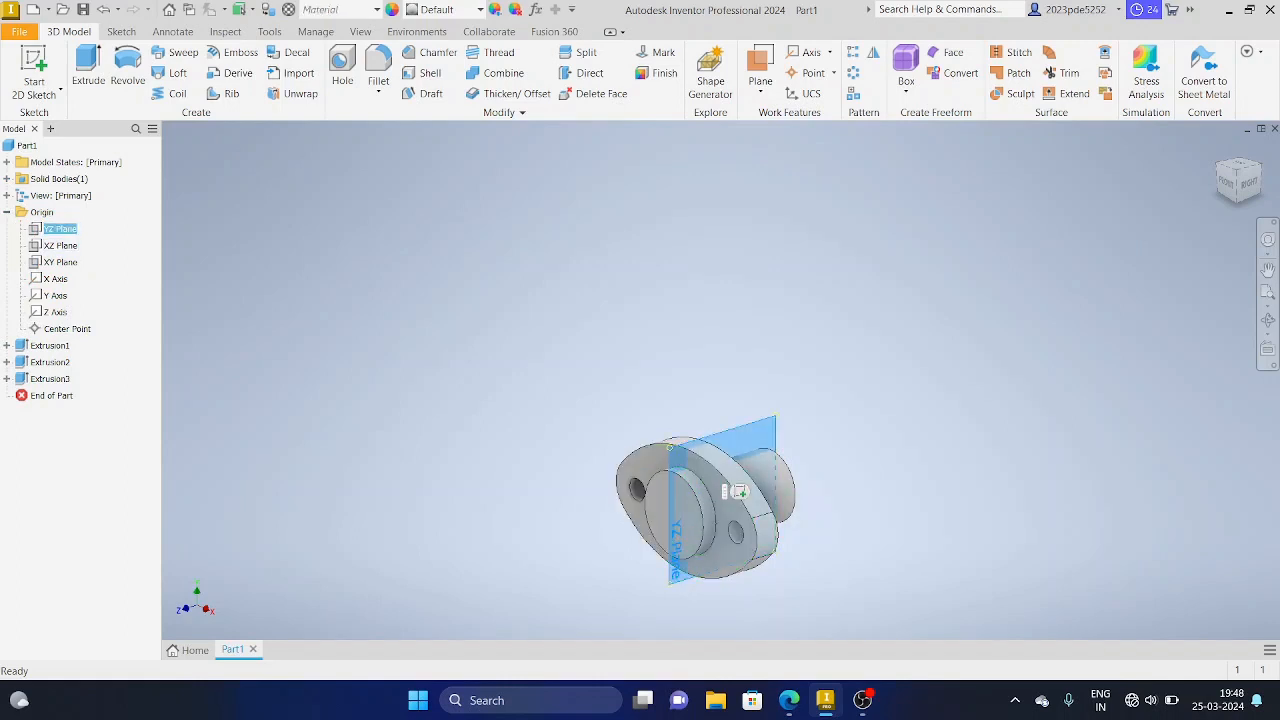
click(739, 491)
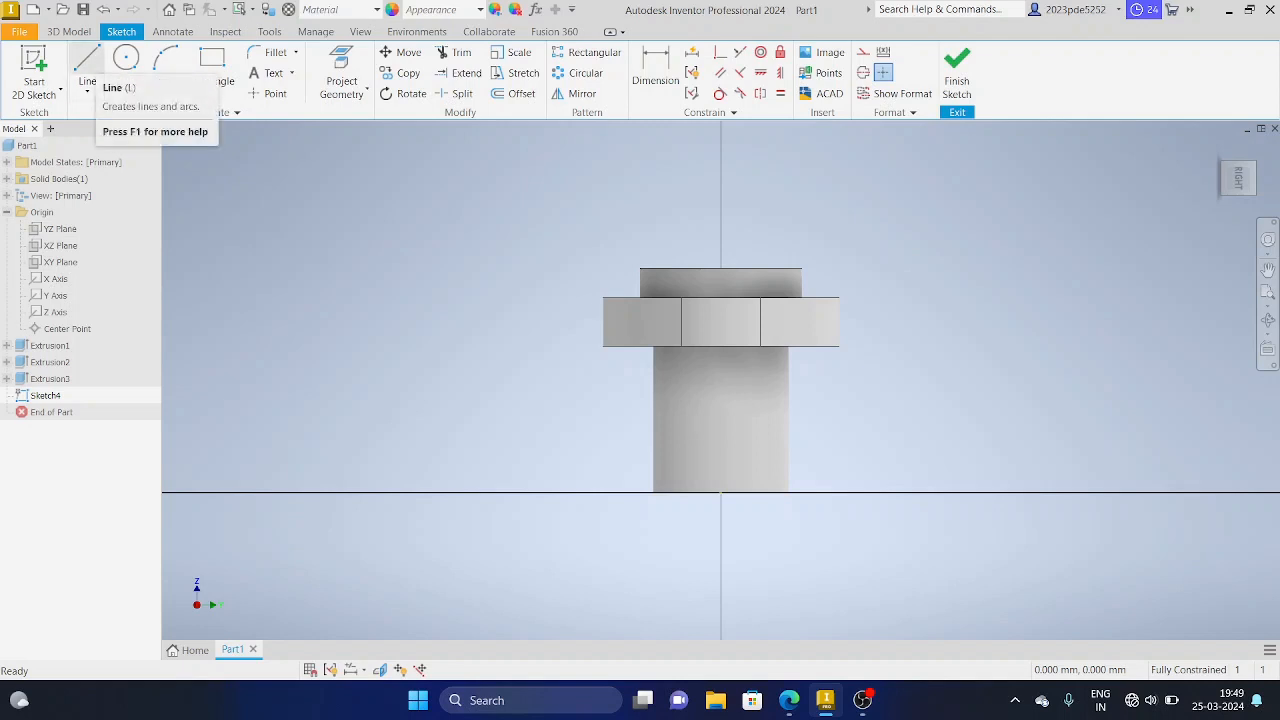
click(789, 700)
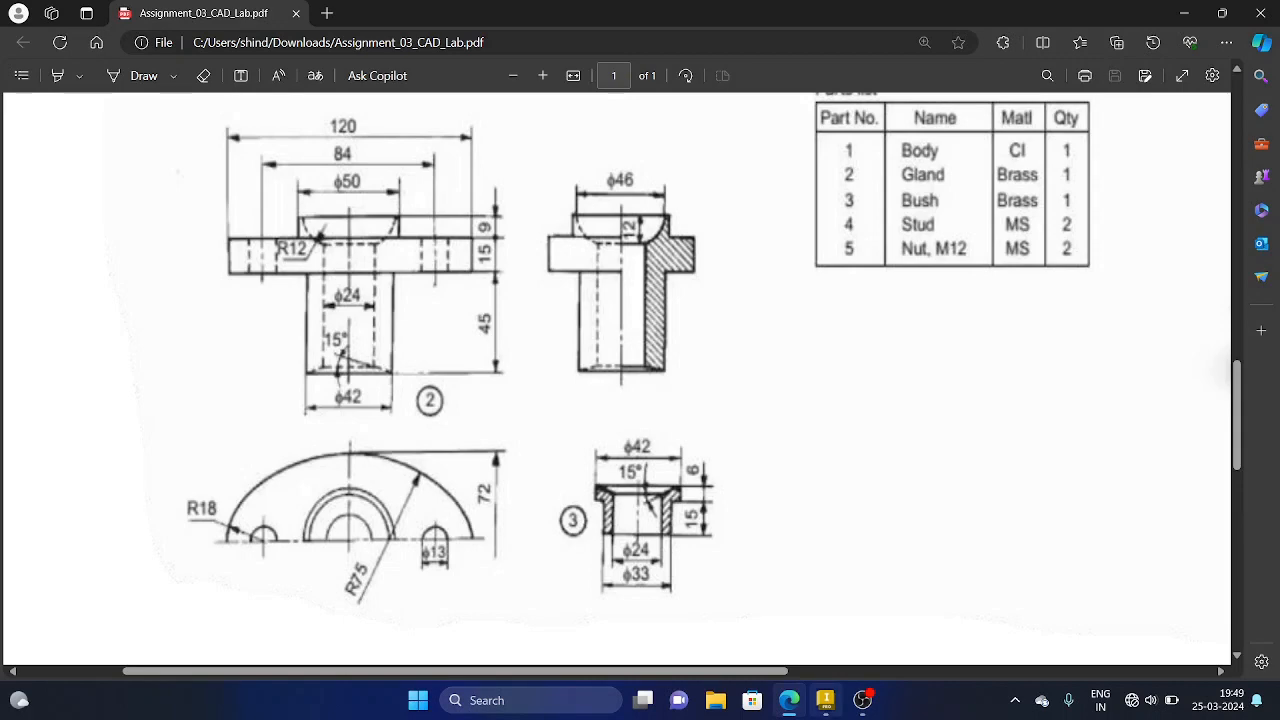
Switch to Inventor and sketch a 23 mm horizontal line outward from the centre axis along the collar's top edge.
click(825, 700)
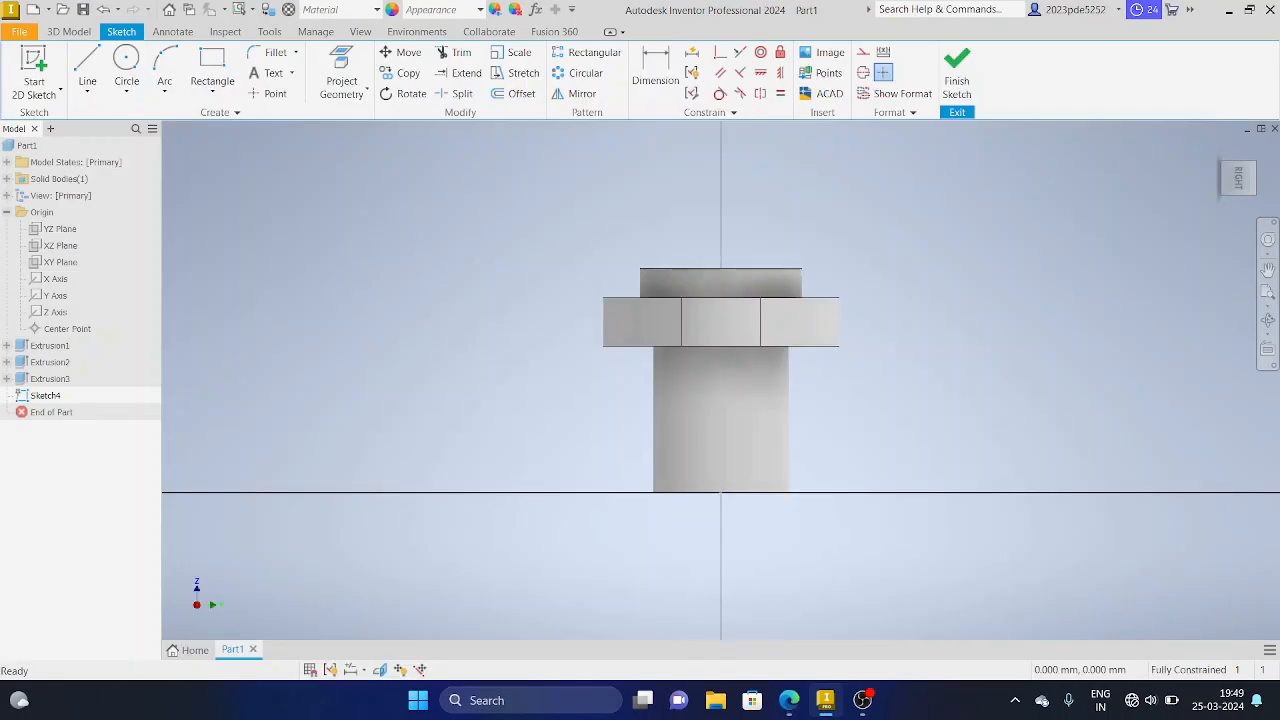
click(87, 65)
scroll(659, 283, up, 5)
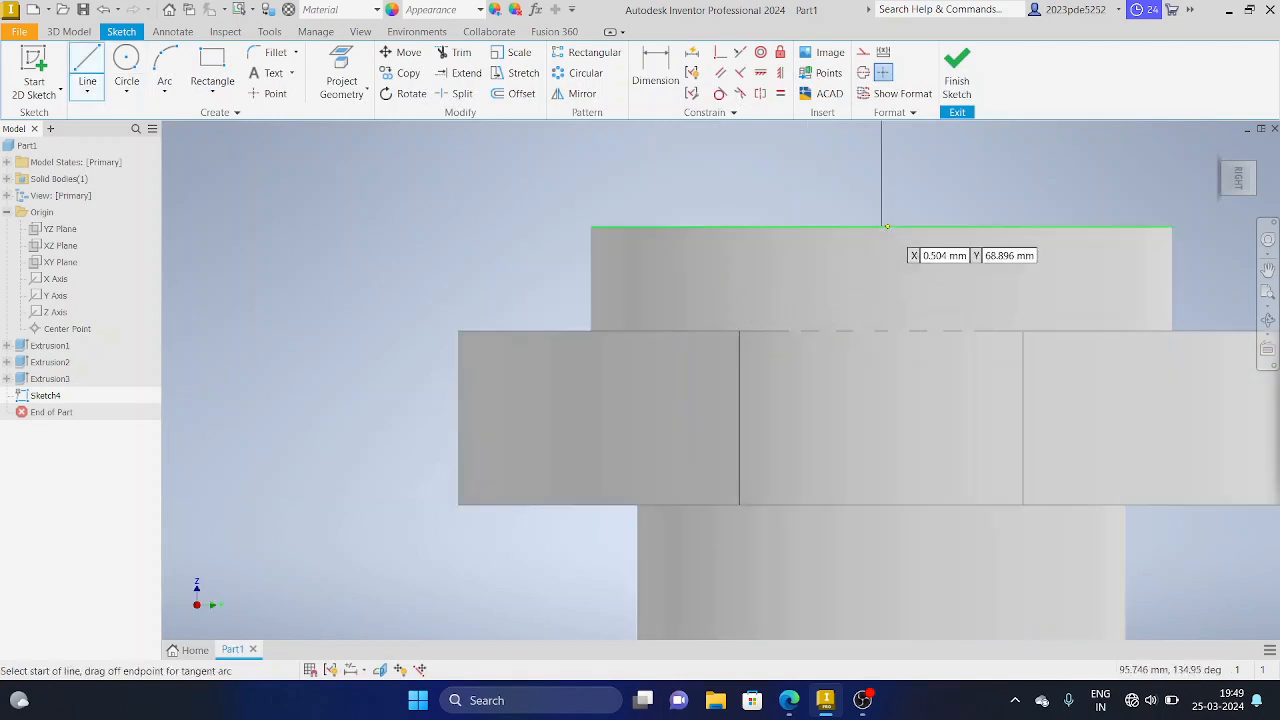
click(881, 226)
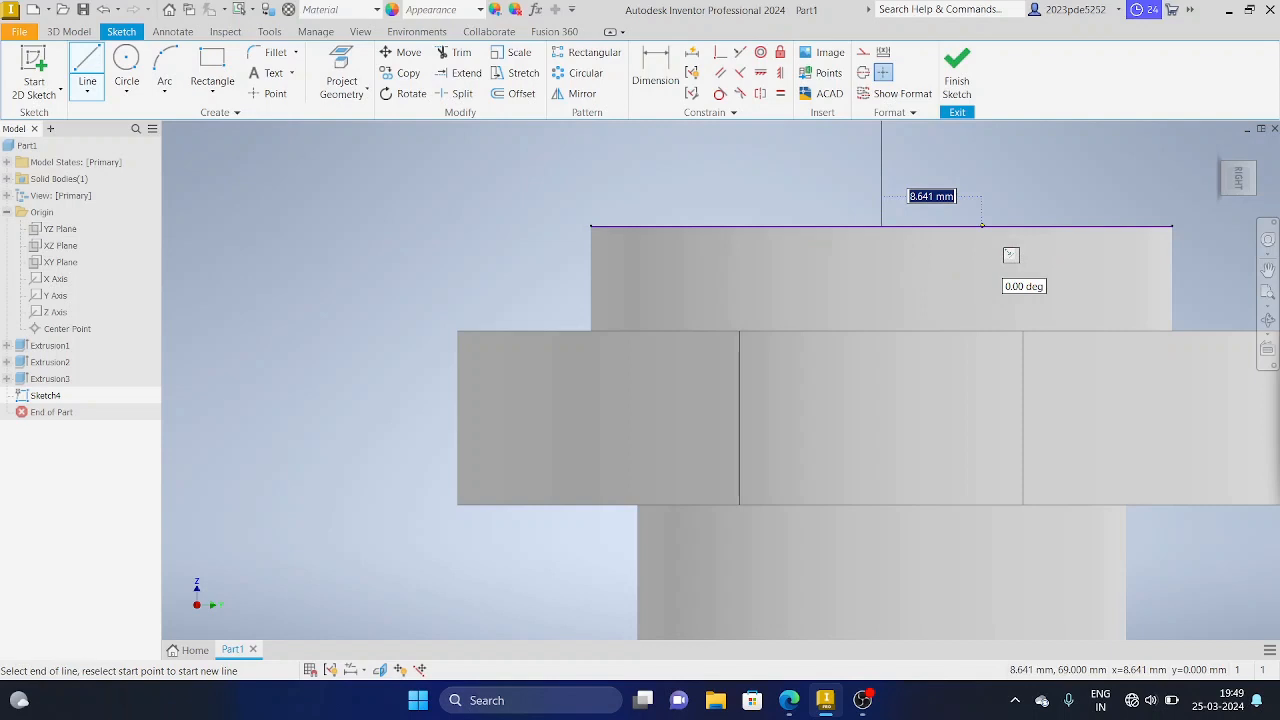
text(23)
key(Return)
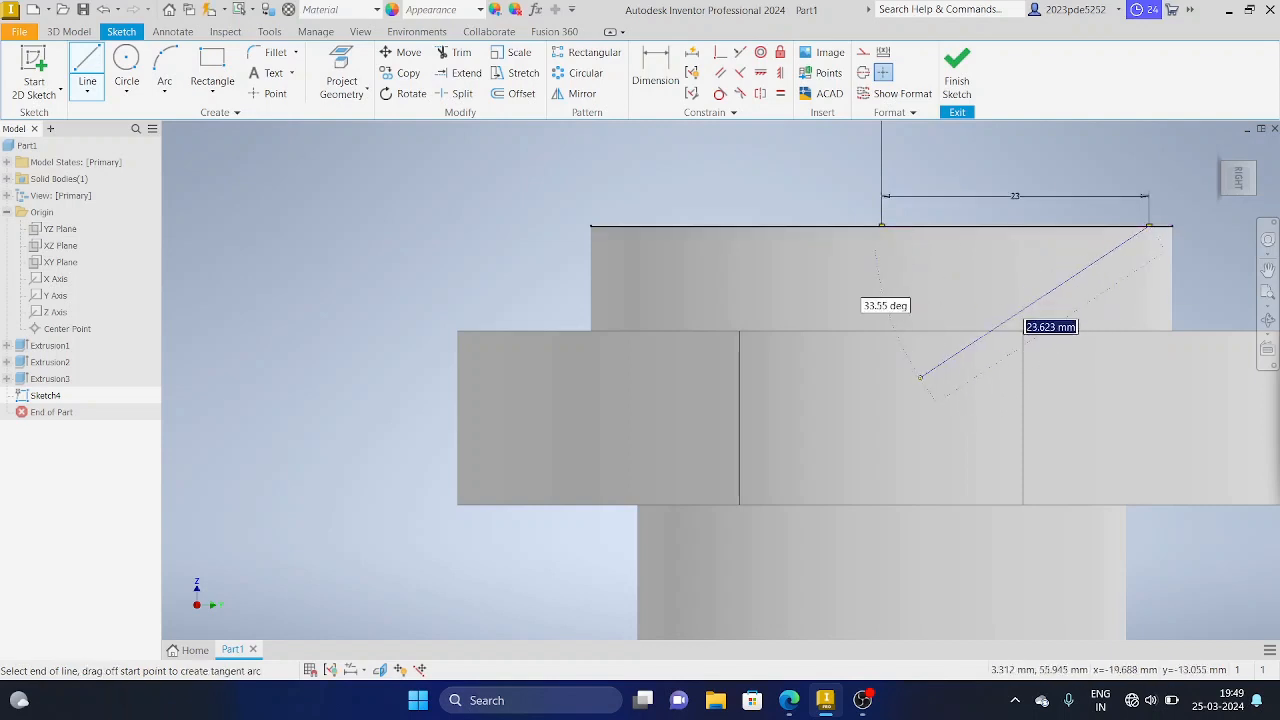
key(Escape)
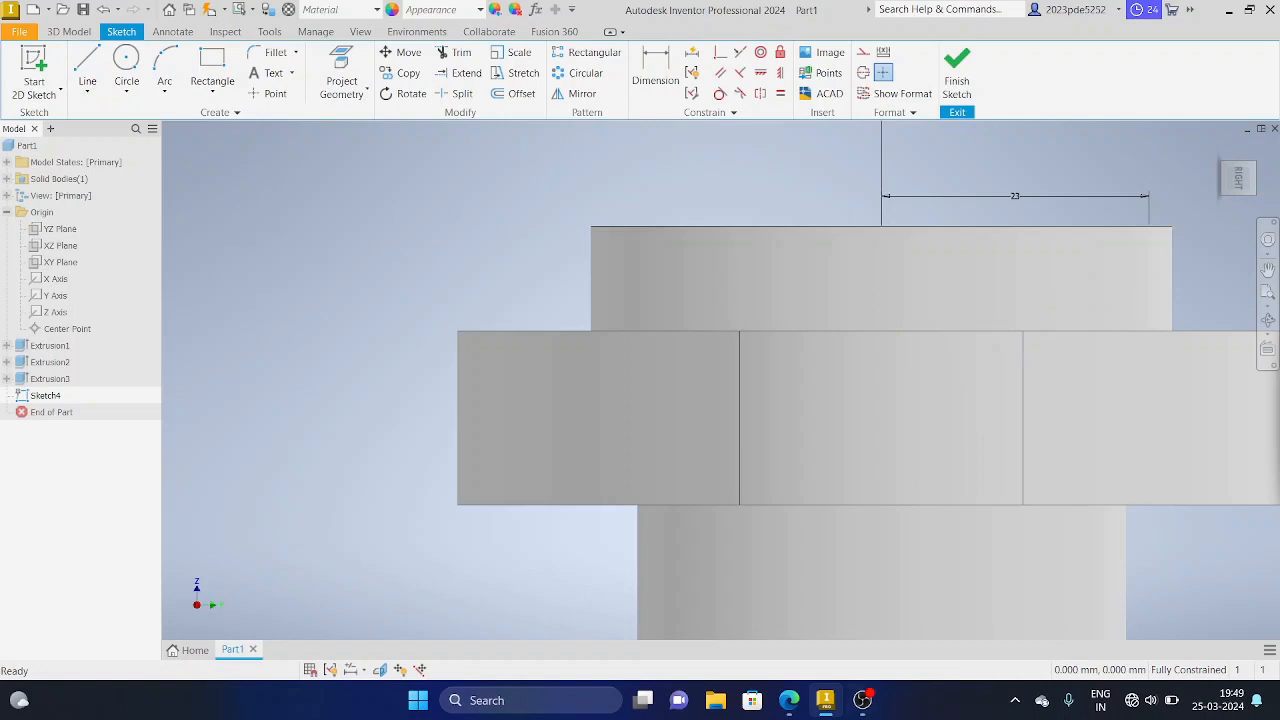
Check the recess depth in the PDF drawing and sketch a 12 mm vertical line down the axis from the top line's inner end.
click(789, 700)
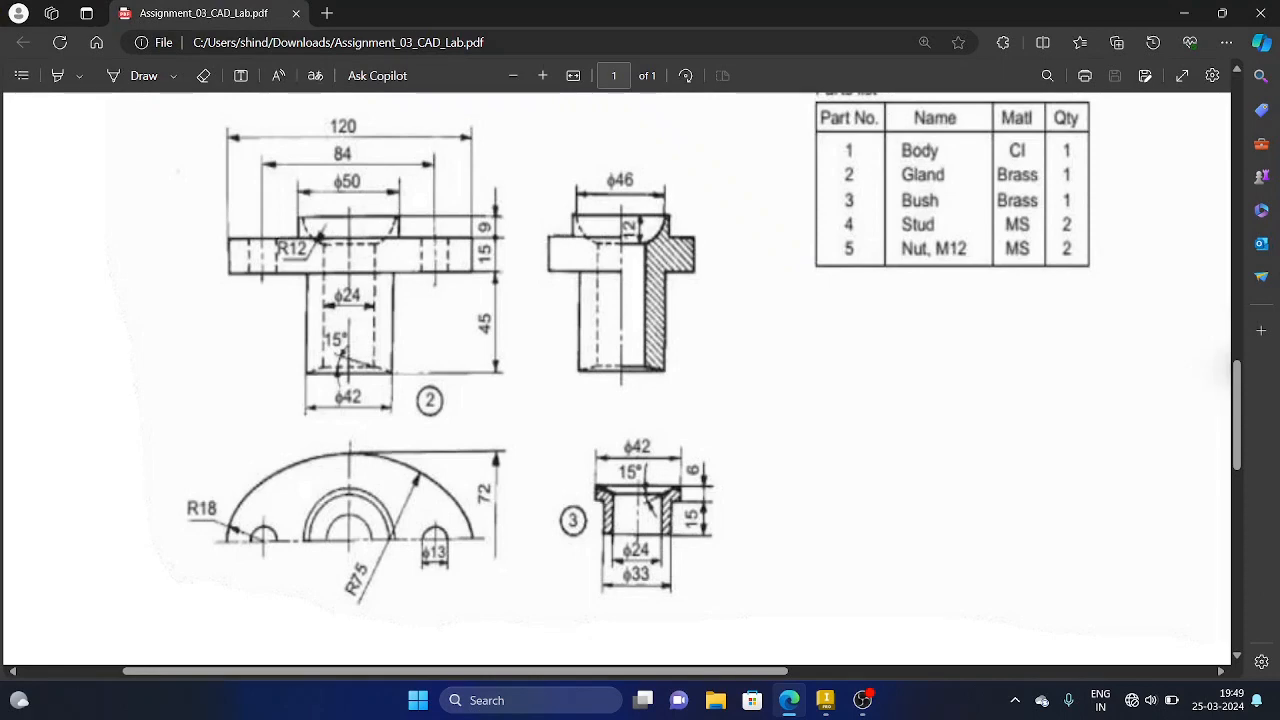
click(825, 700)
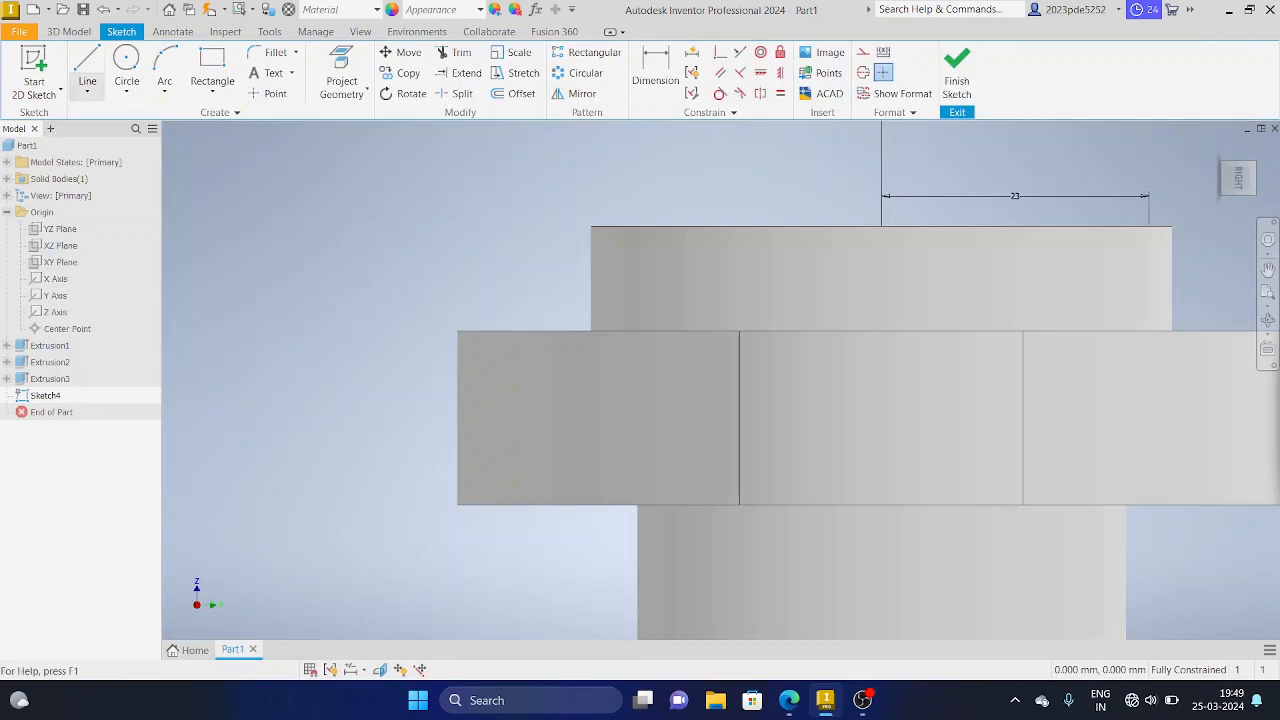
click(87, 70)
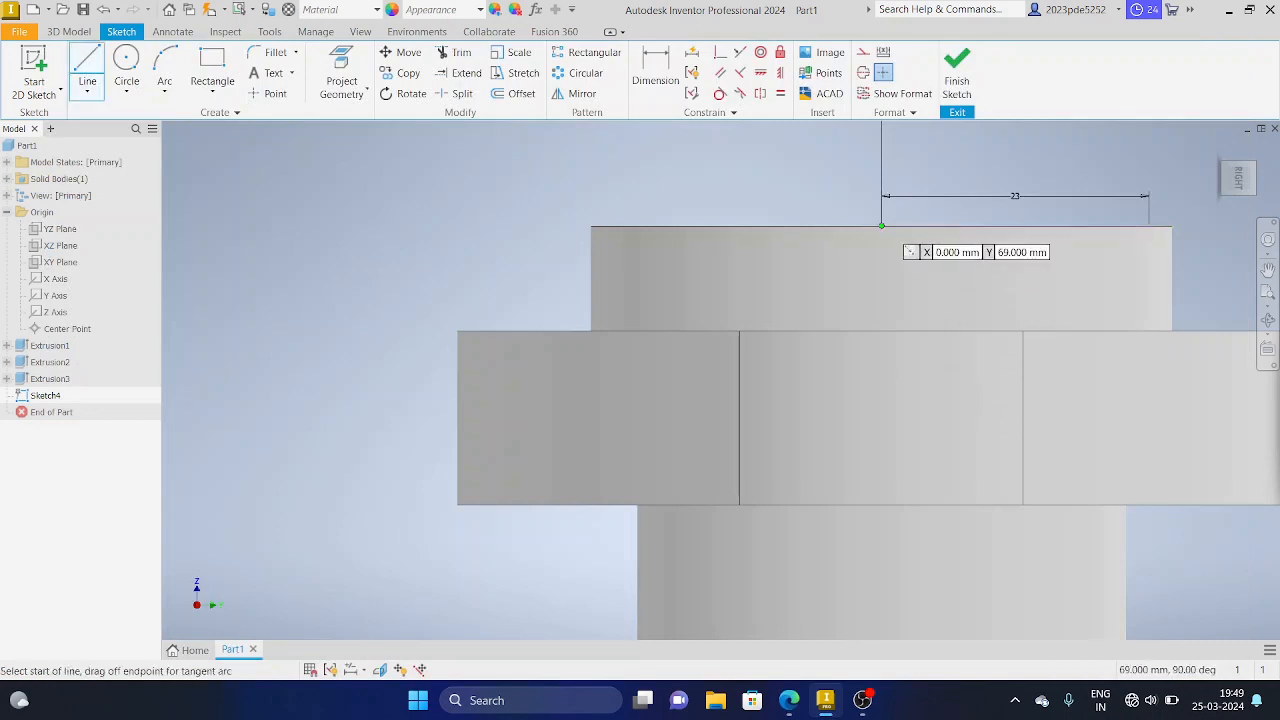
click(881, 226)
text(12)
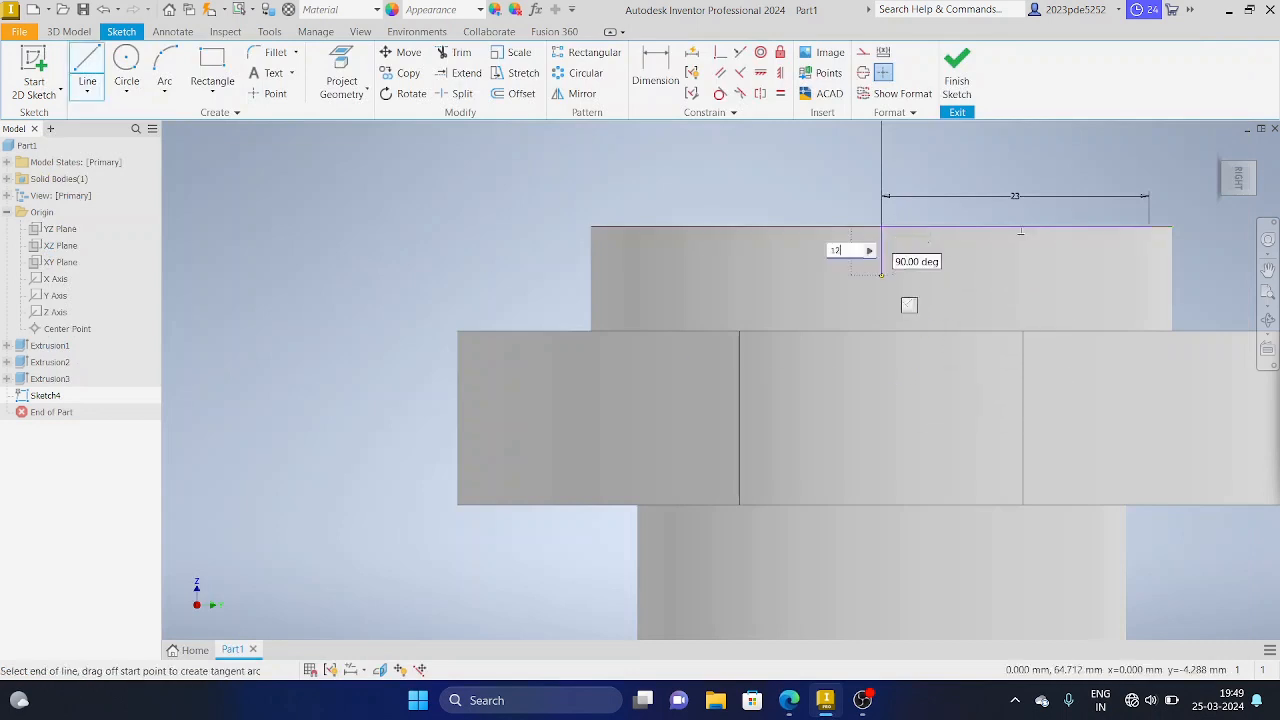
key(Return)
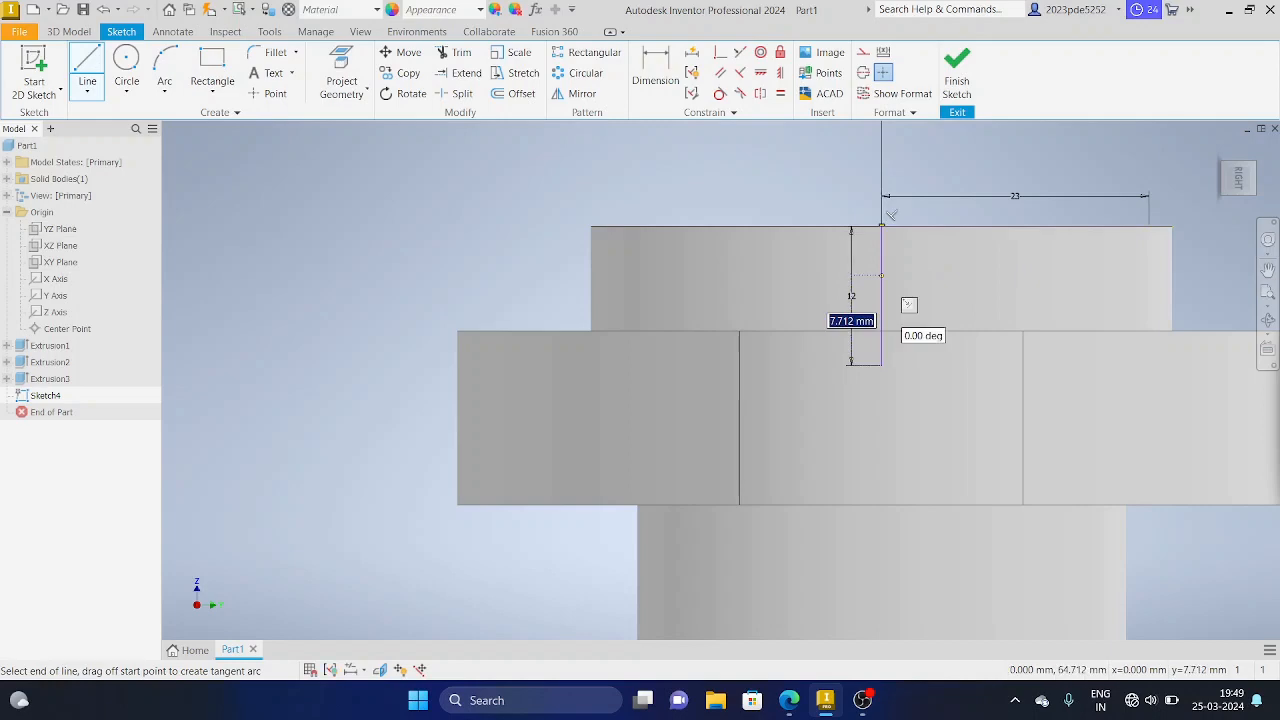
click(862, 700)
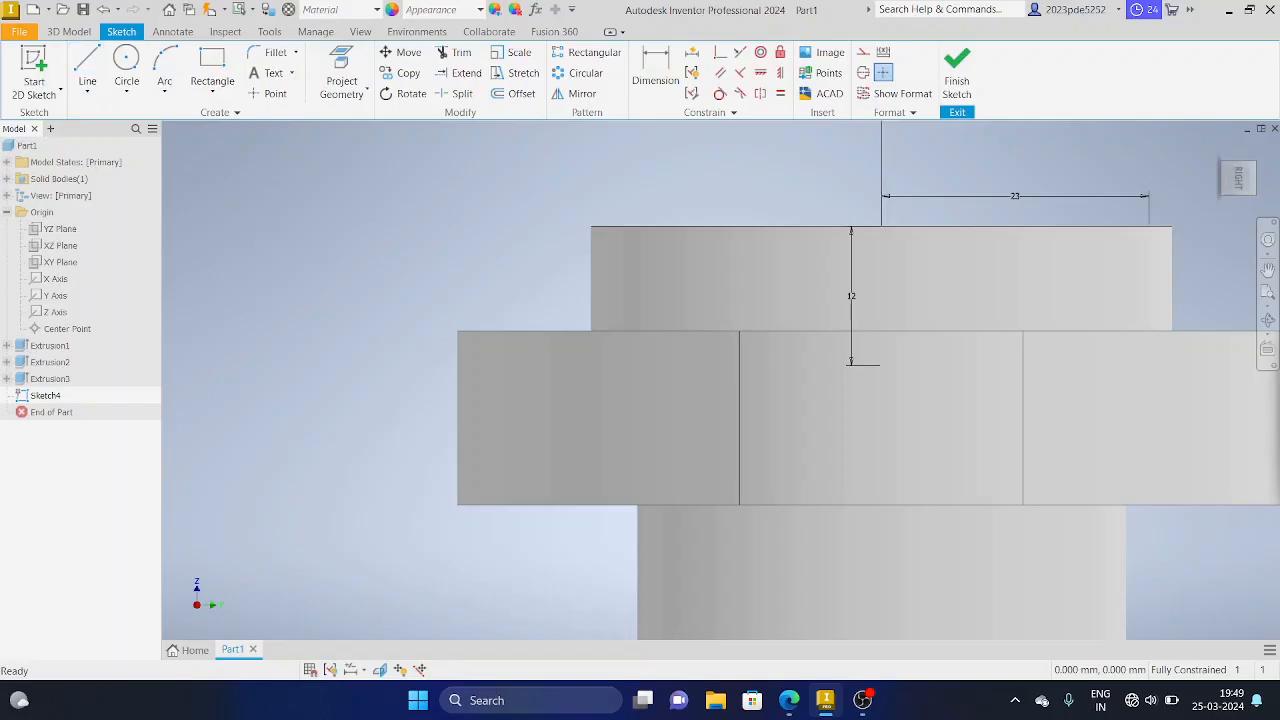
Recheck the PDF drawing, then close the recess profile with a 23 mm horizontal bottom line and a vertical line to the top line's outer end.
click(789, 700)
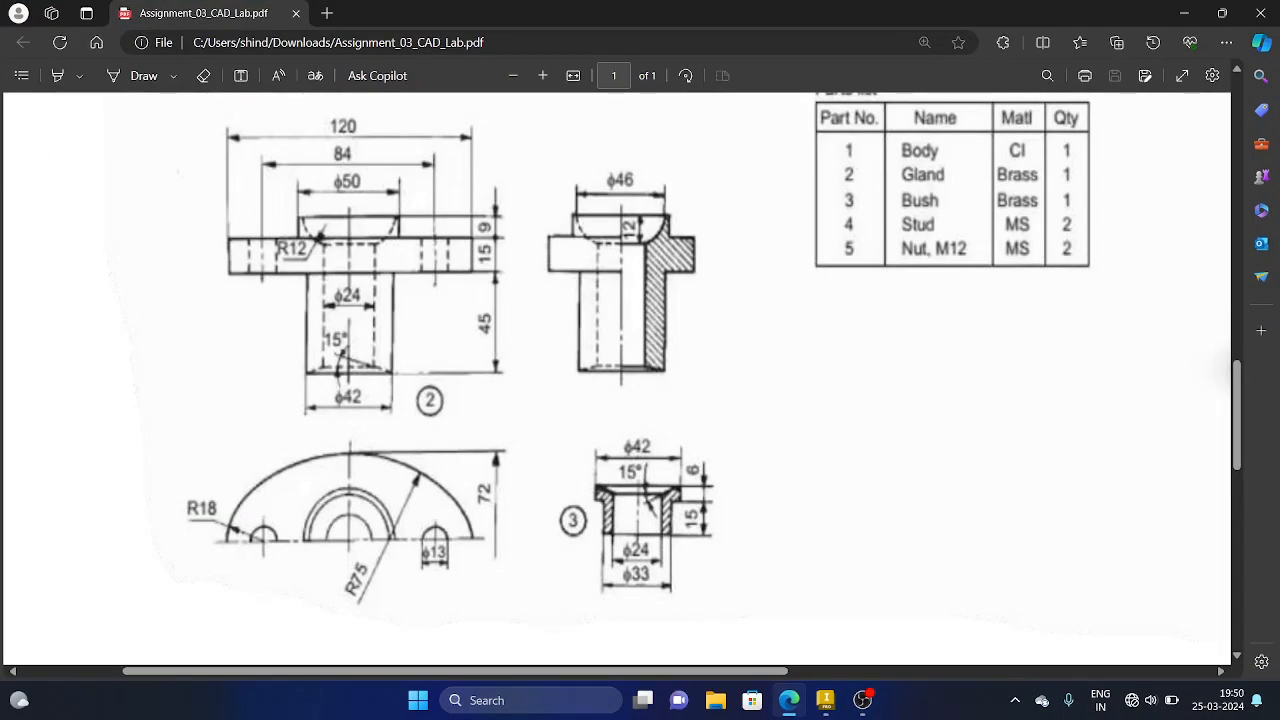
key(alt+Tab)
click(881, 365)
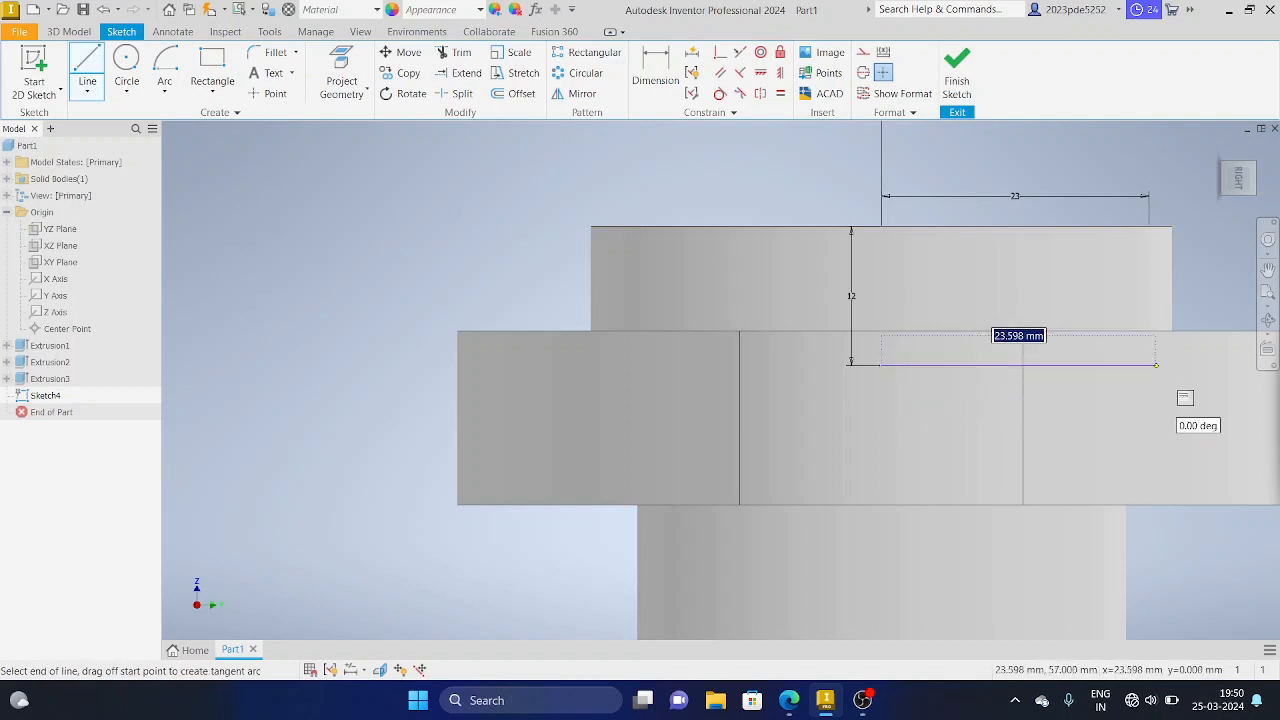
text(23)
key(Return)
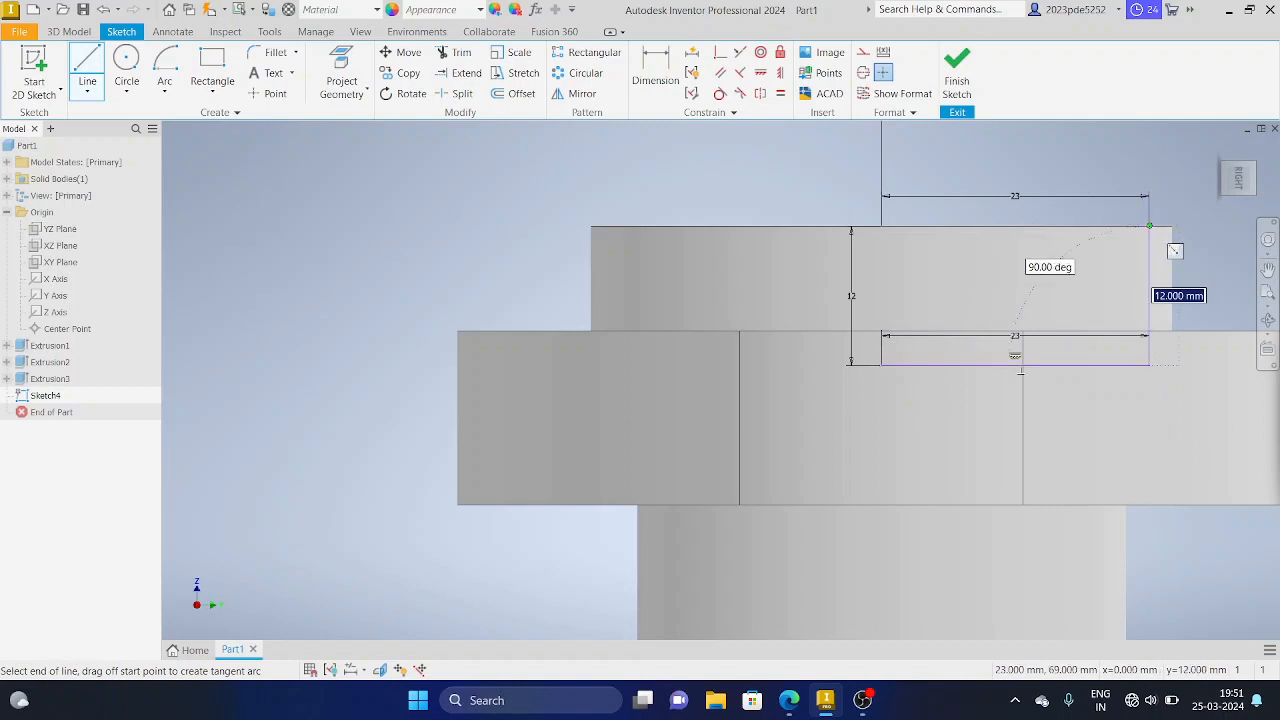
click(1149, 226)
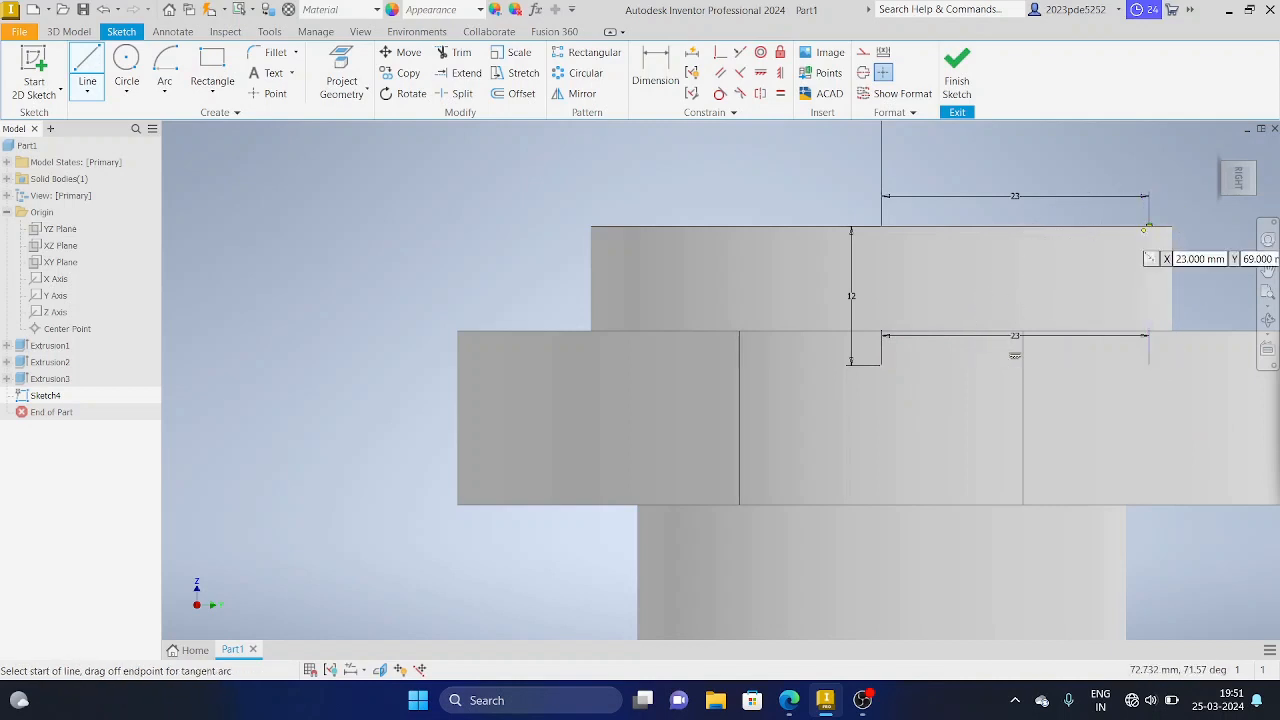
Fillet the recess profile's lower outer corner with a 12 mm radius.
click(272, 52)
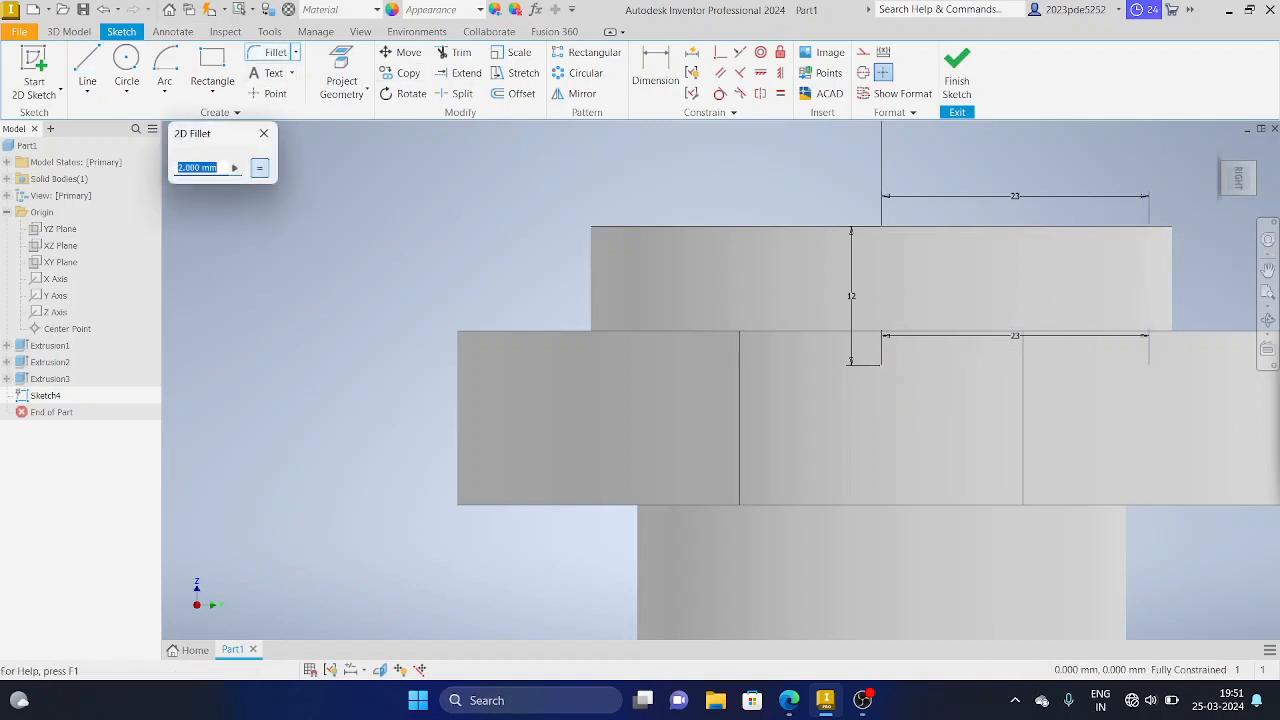
text(12)
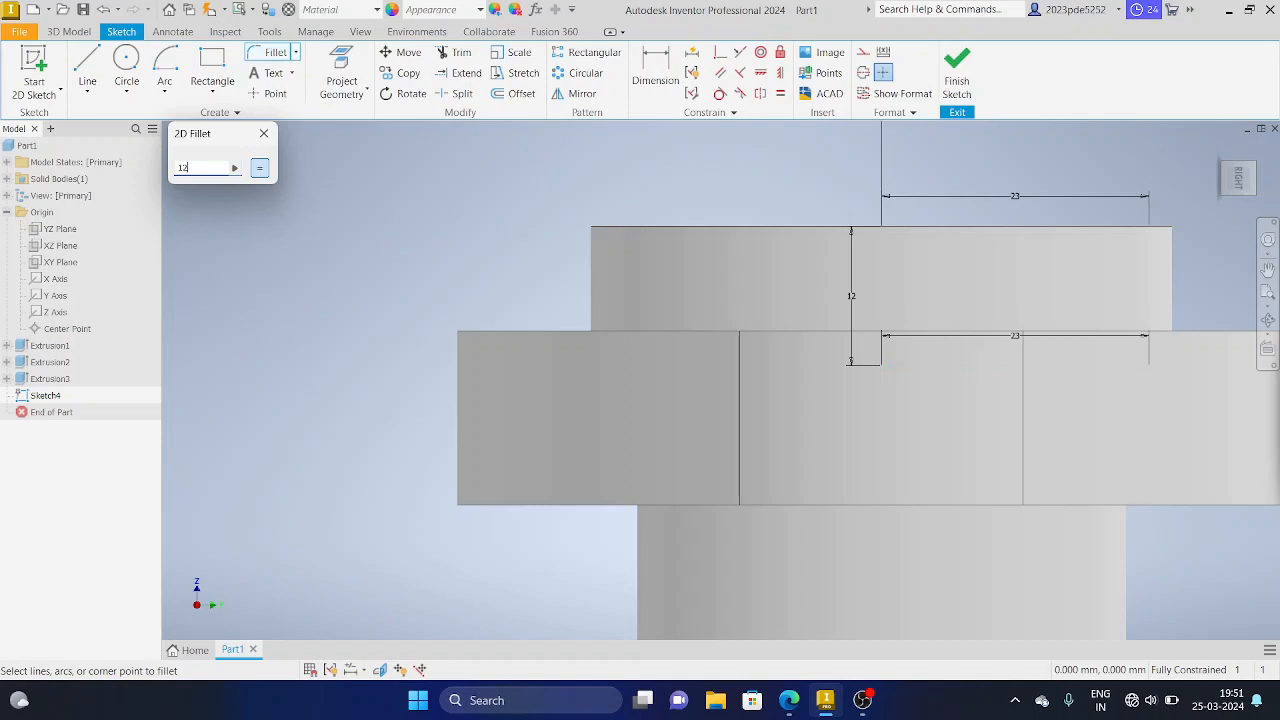
click(1149, 345)
click(1097, 366)
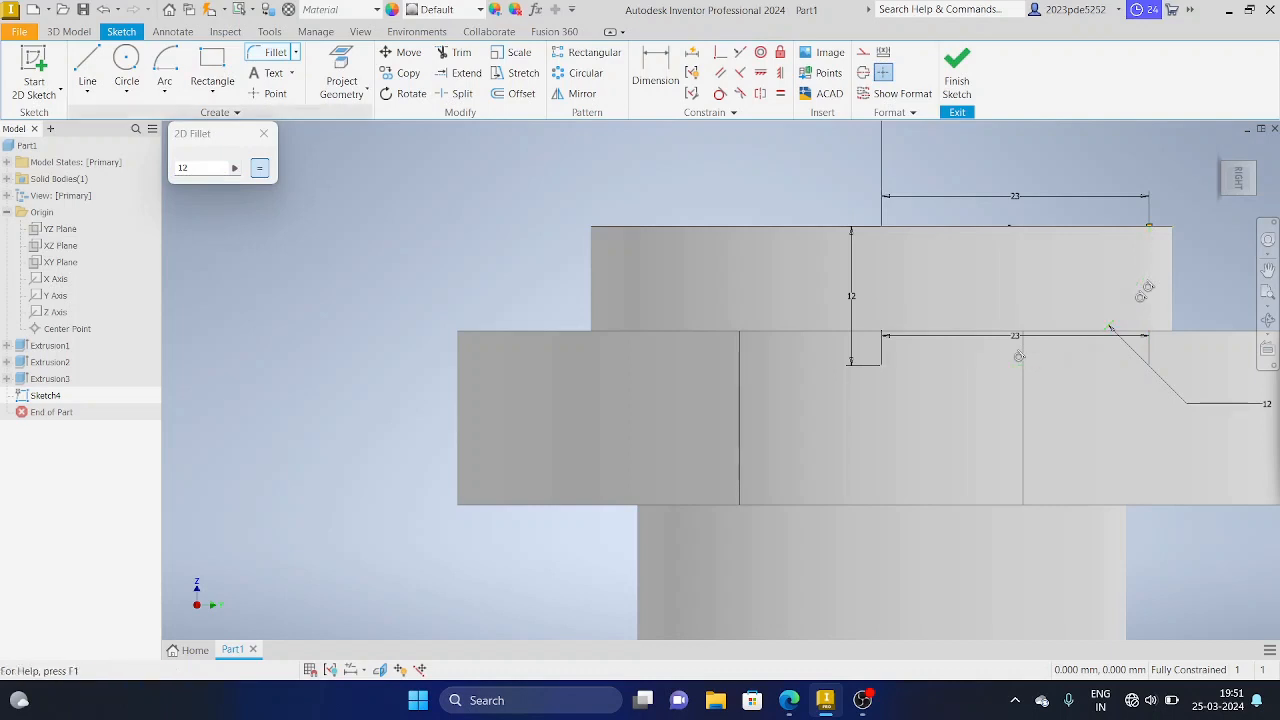
click(263, 133)
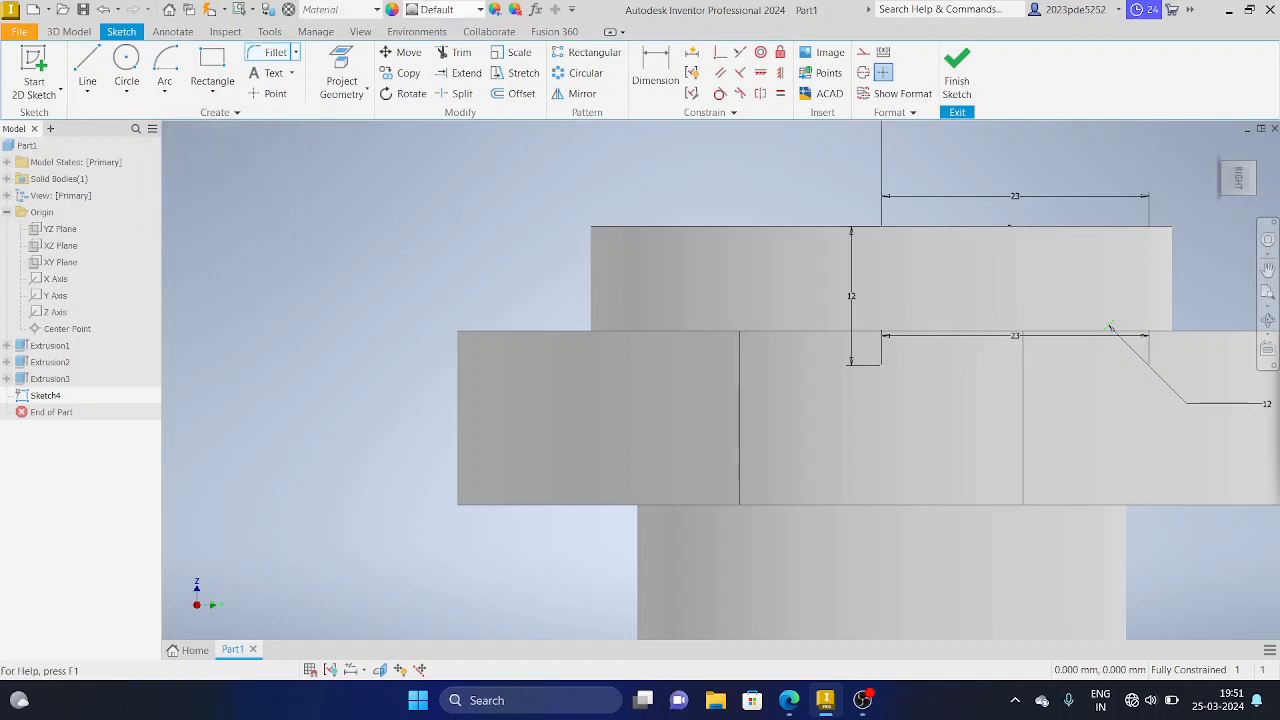
Revolve the recess profile a full 360 degrees about the Z axis as a cut.
click(69, 31)
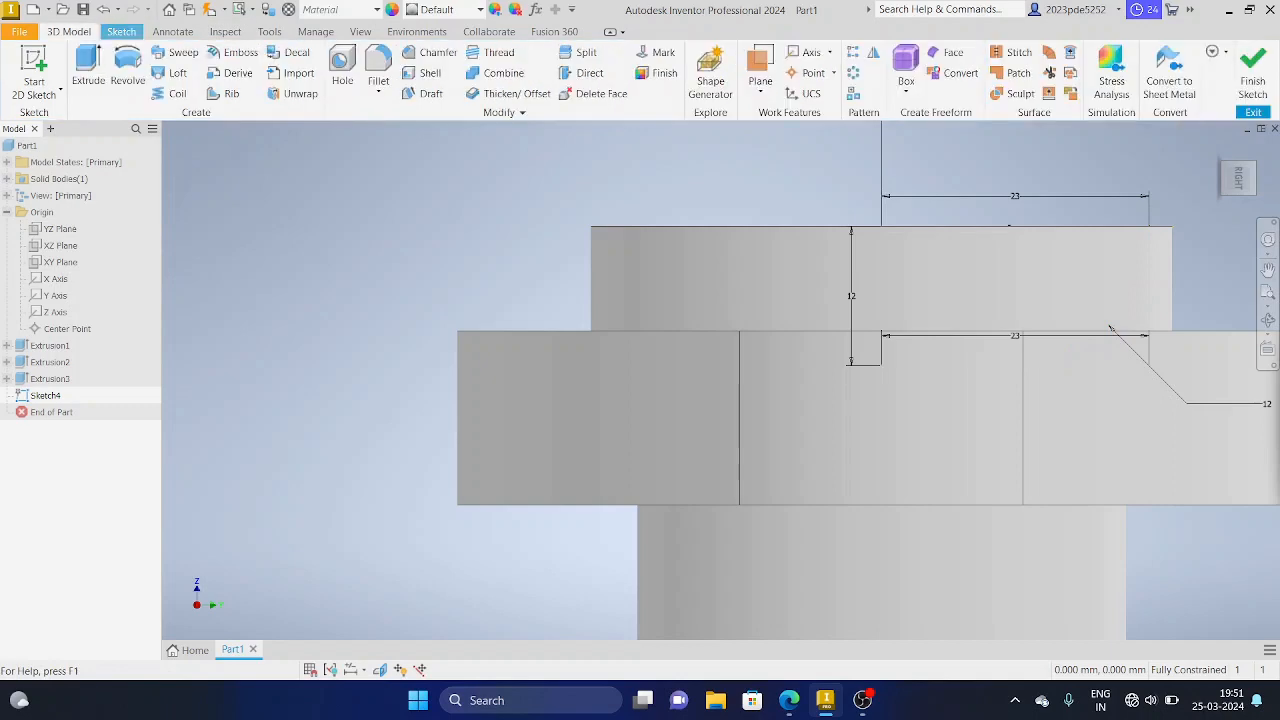
click(127, 68)
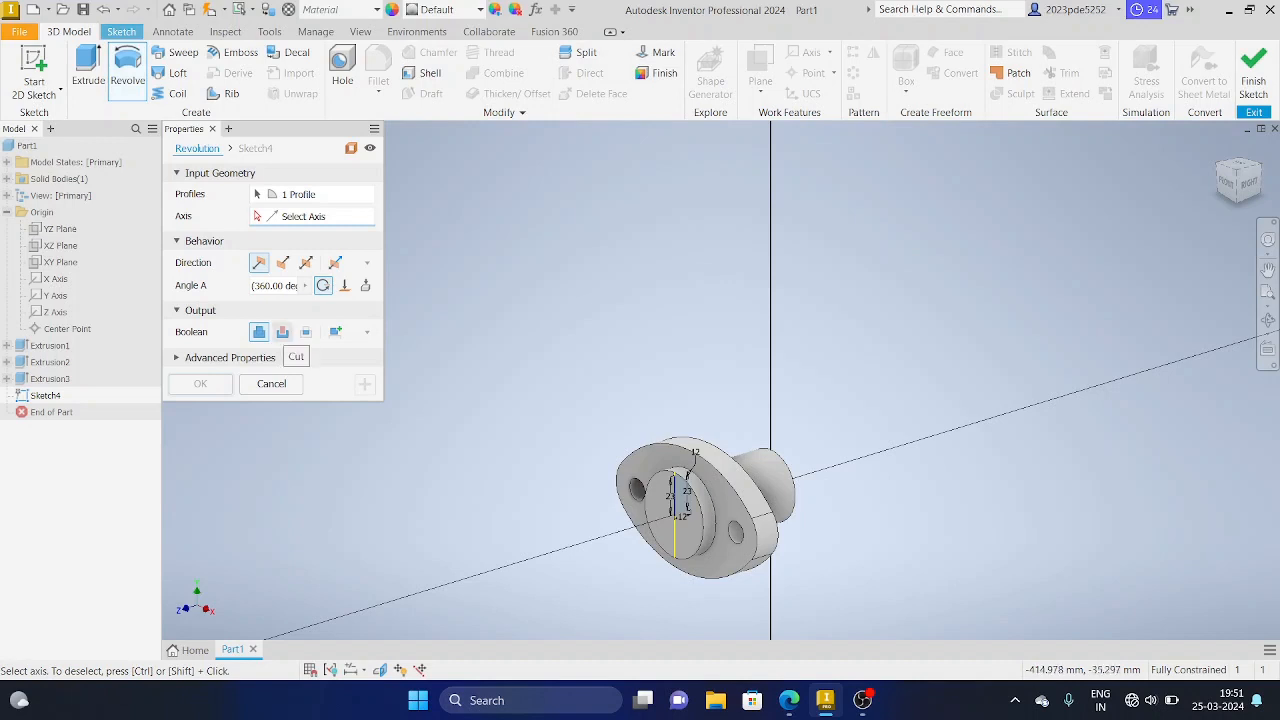
click(282, 332)
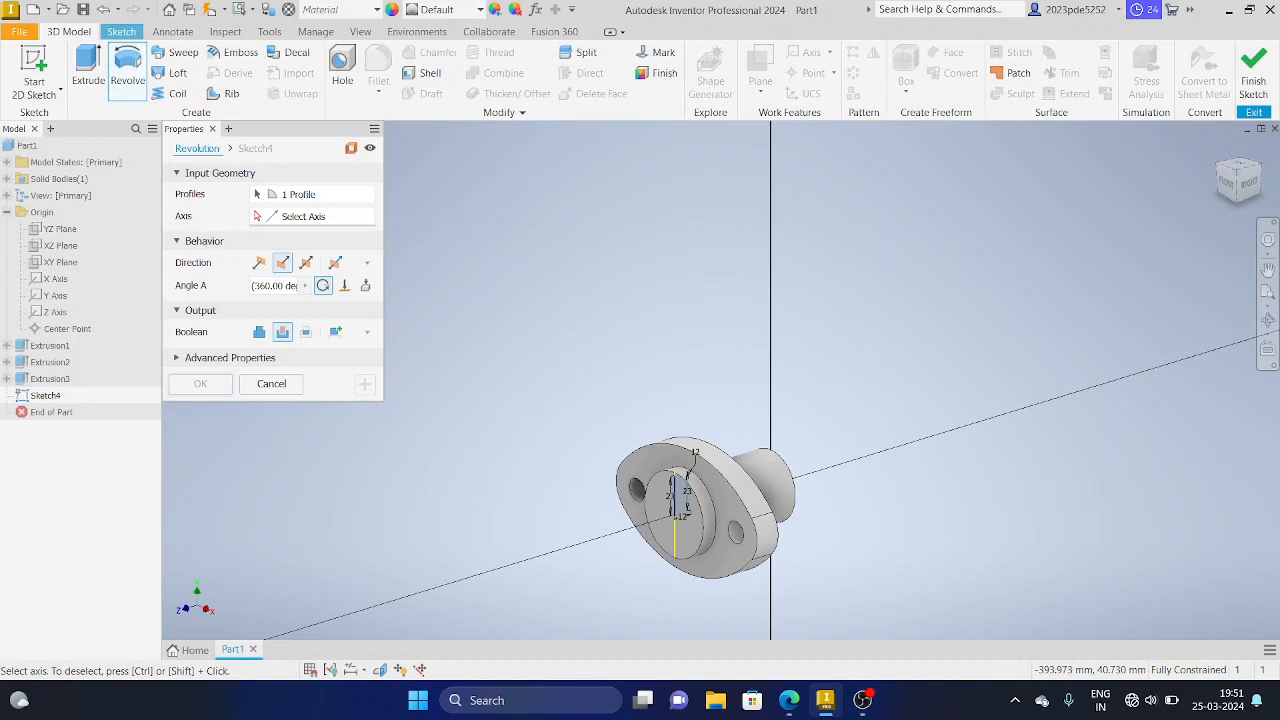
scroll(605, 595, down, 3)
scroll(703, 571, down, 7)
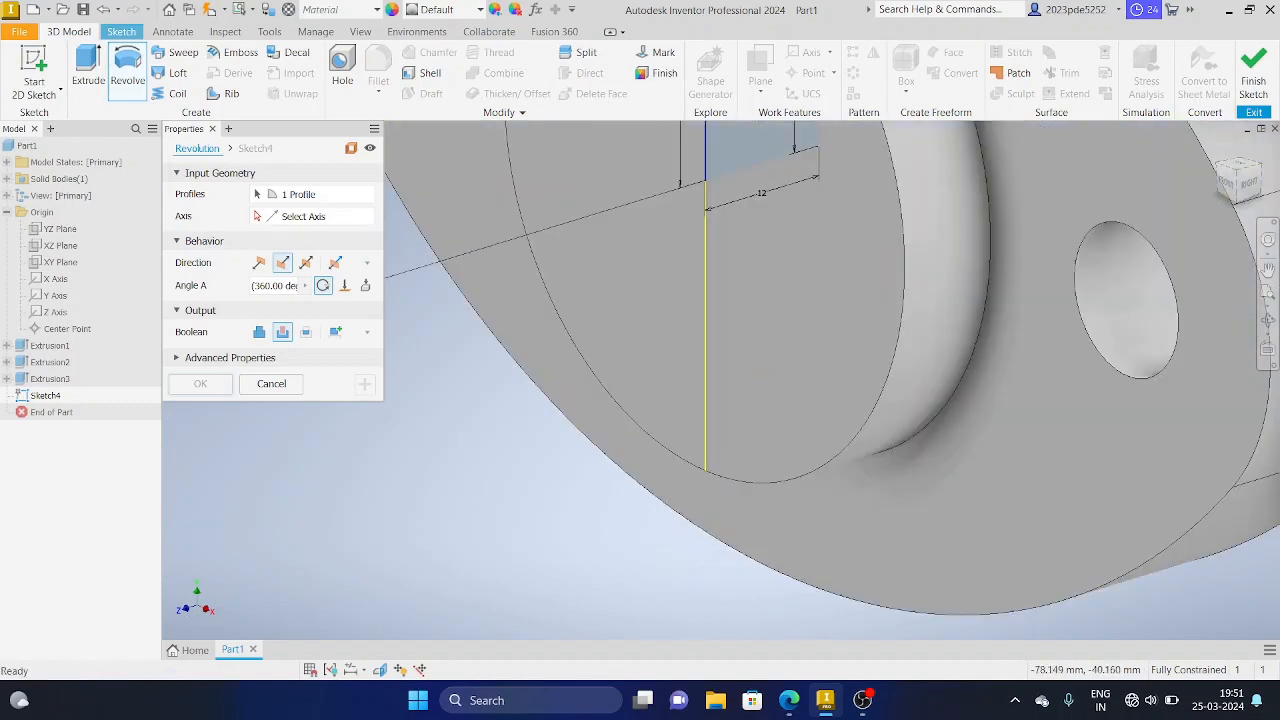
scroll(703, 571, up, 4)
scroll(767, 361, down, 3)
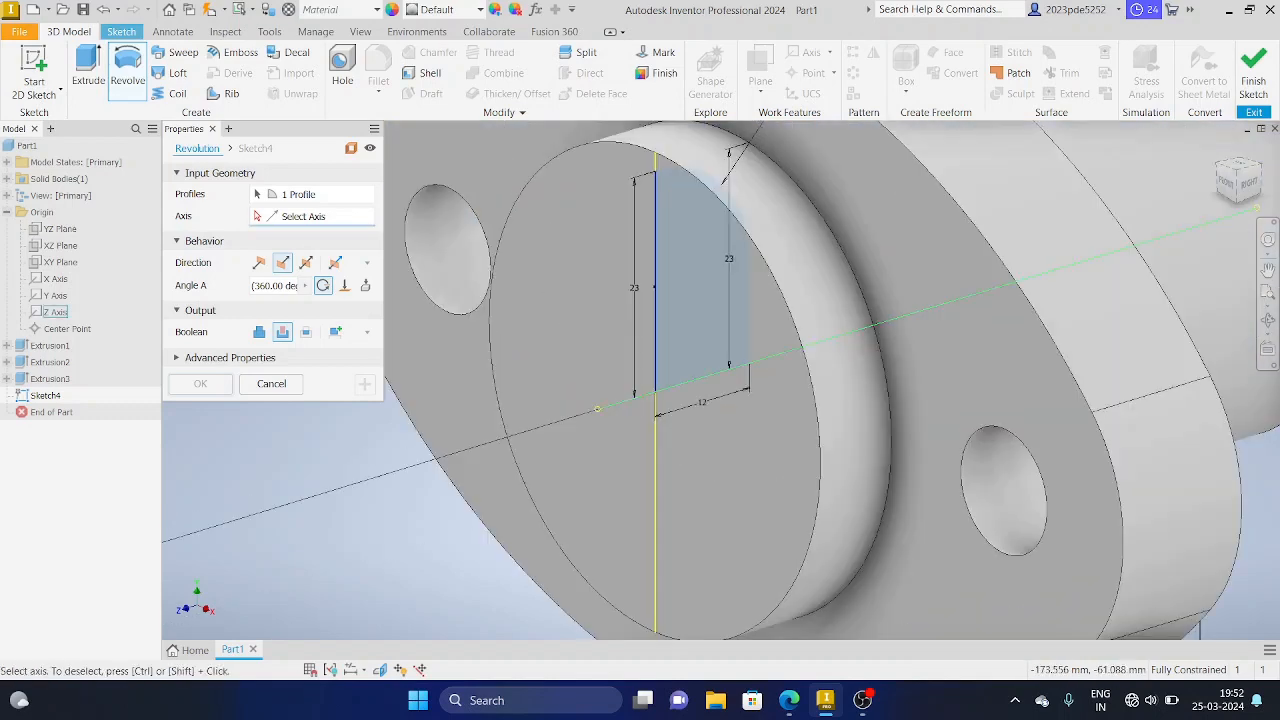
click(55, 312)
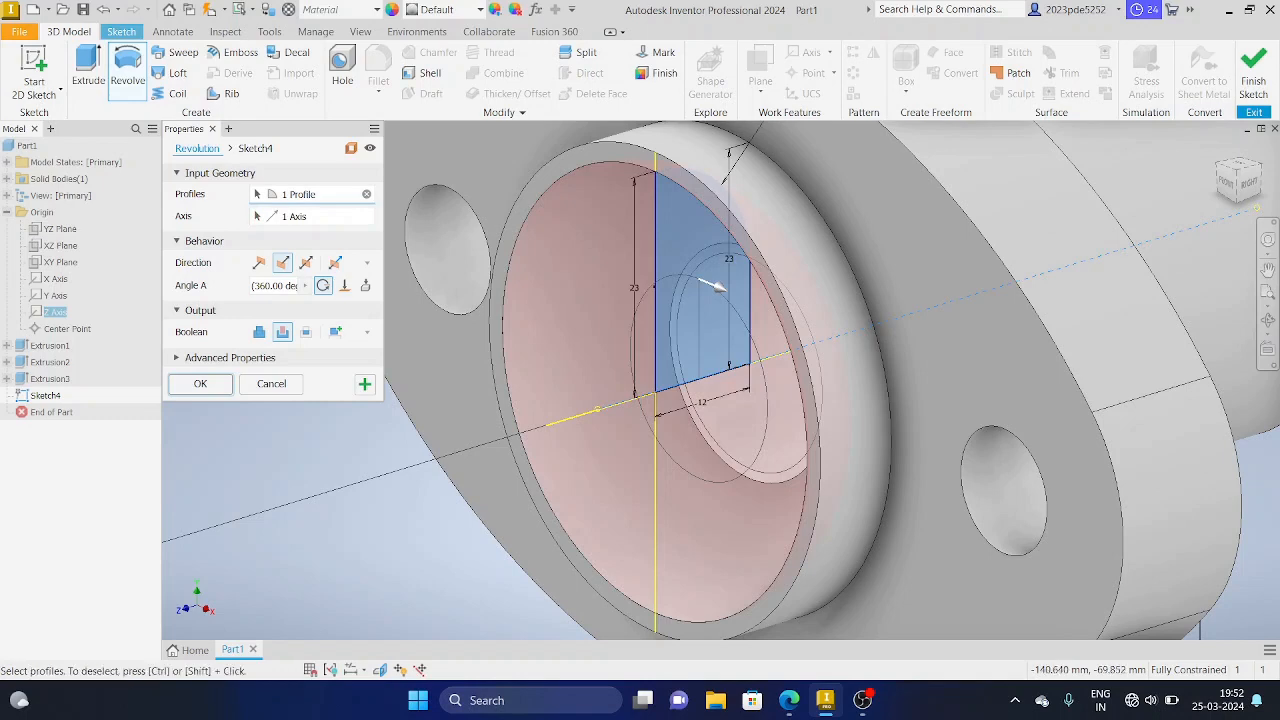
click(201, 384)
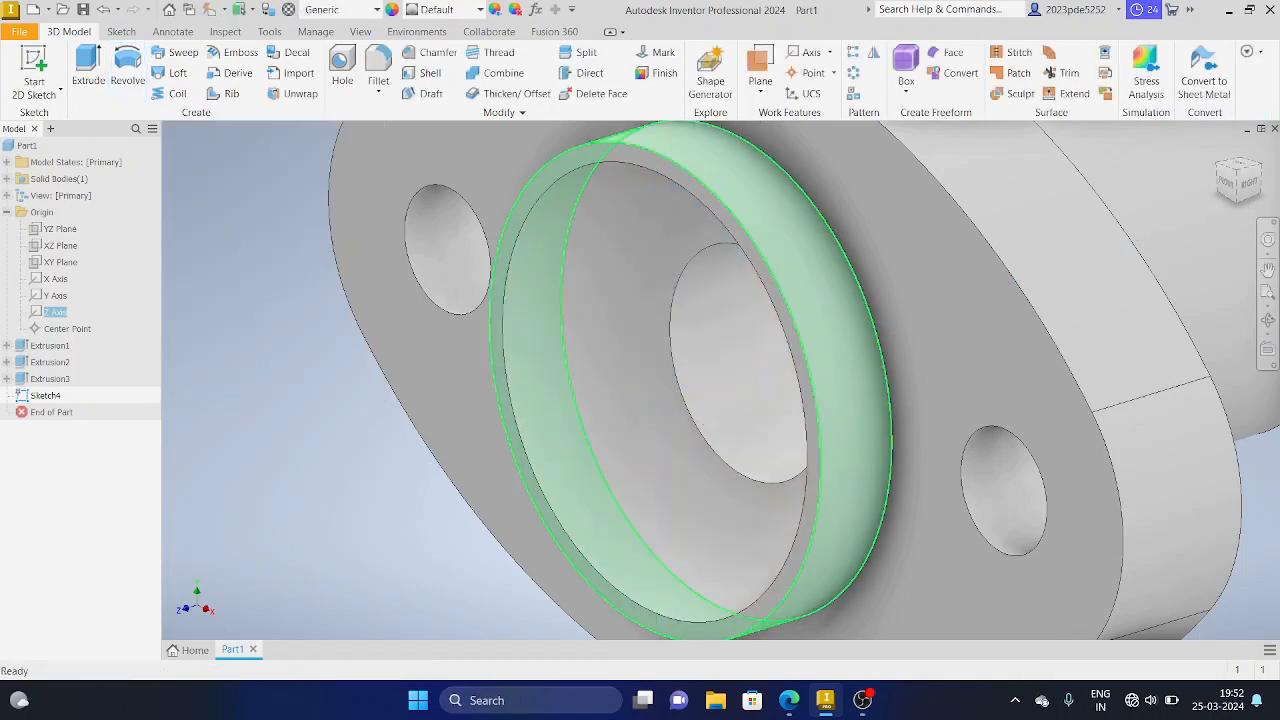
Inspect the collar recess and the tube end, and check the bevel at the bore's lower end in the PDF drawing.
scroll(794, 599, up, 7)
scroll(794, 599, down, 4)
middle_drag(794, 599, 792, 520)
mouse_move(855, 325)
shift+middle_down()
mouse_move(850, 350)
mouse_move(855, 300)
mouse_move(857, 340)
mouse_move(875, 308)
shift+middle_up()
scroll(875, 308, up, 5)
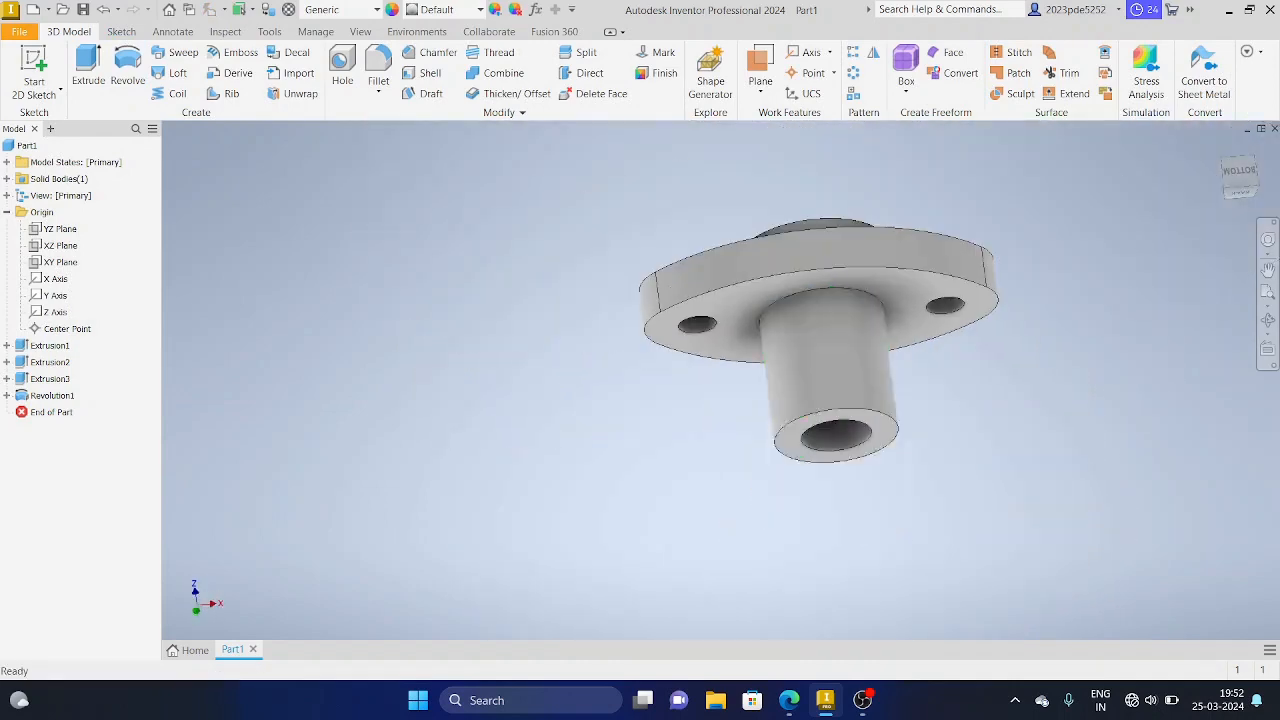
shift+middle_drag(819, 400, 819, 440)
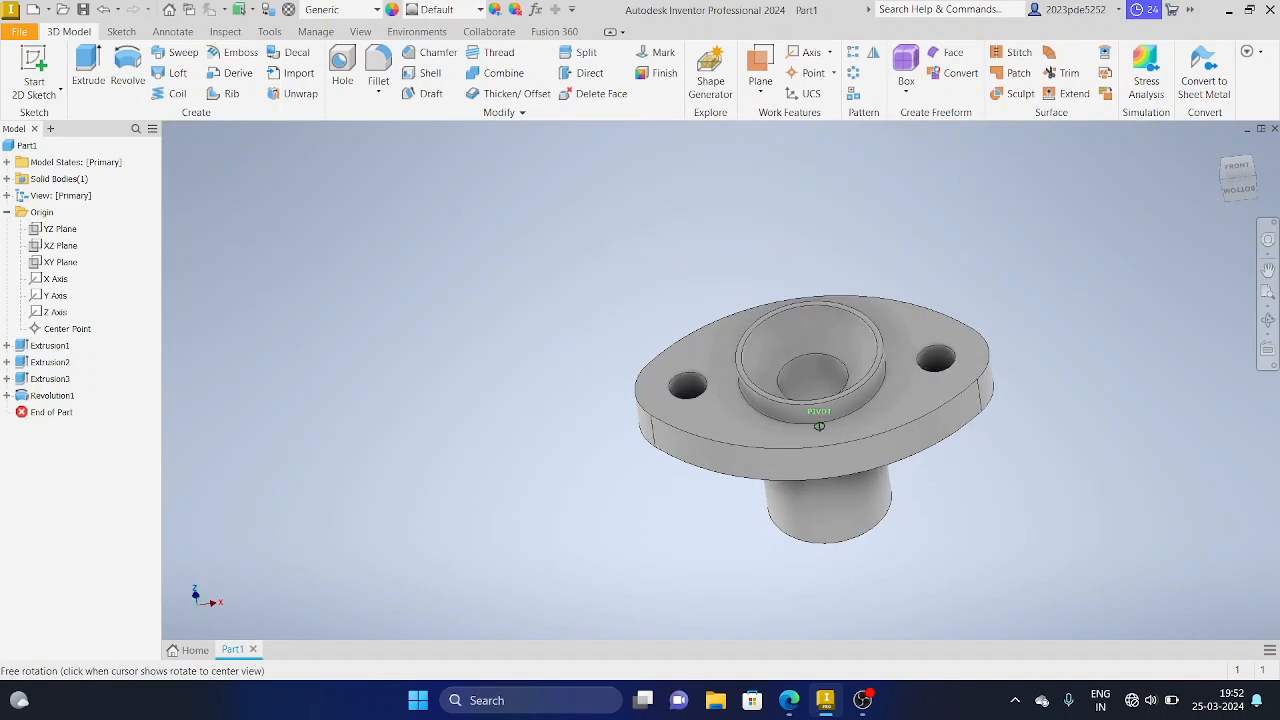
click(789, 700)
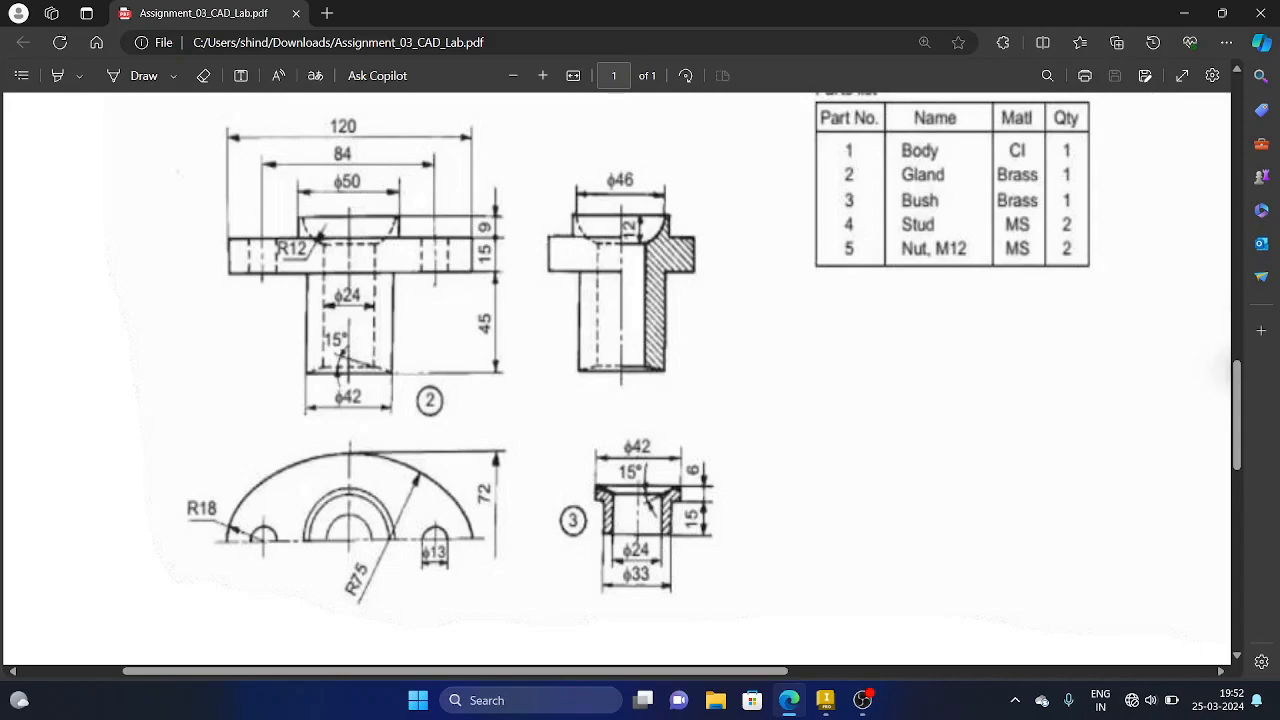
click(825, 700)
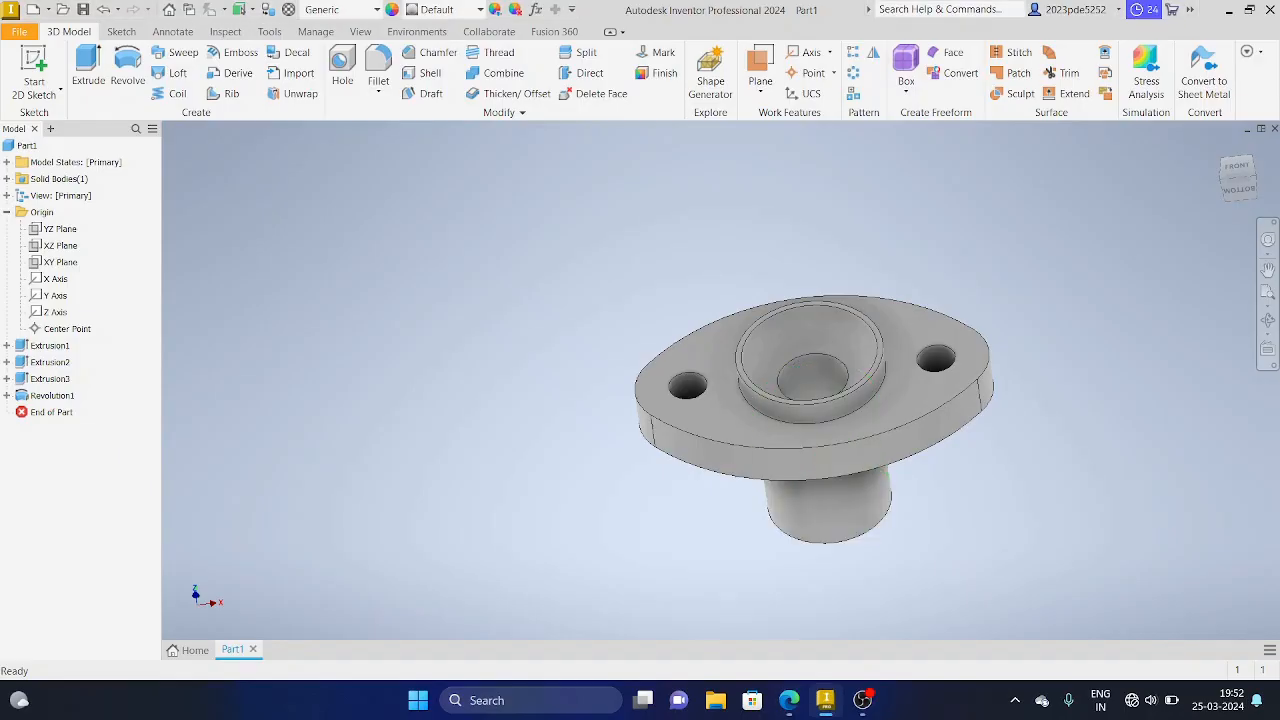
Chamfer the bore edge at the tube's free end by distance and angle, 2 mm at 15 degrees from the end face.
shift+middle_drag(800, 560, 830, 380)
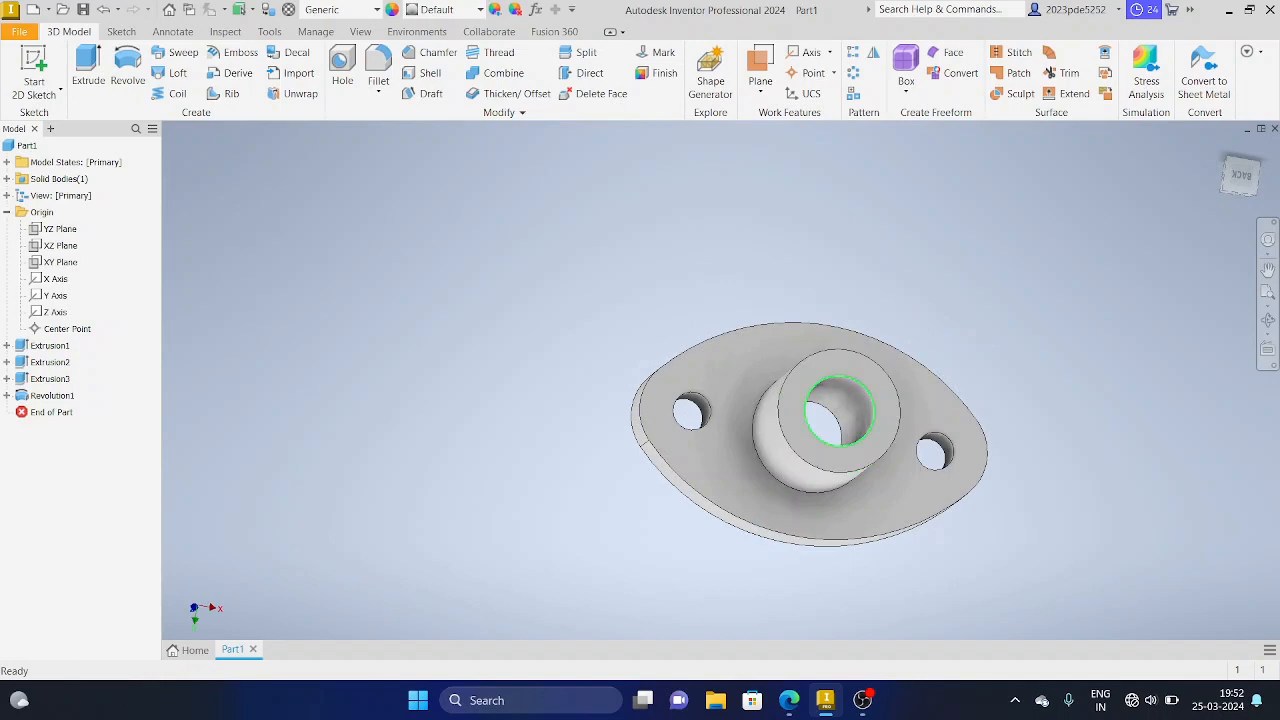
click(862, 388)
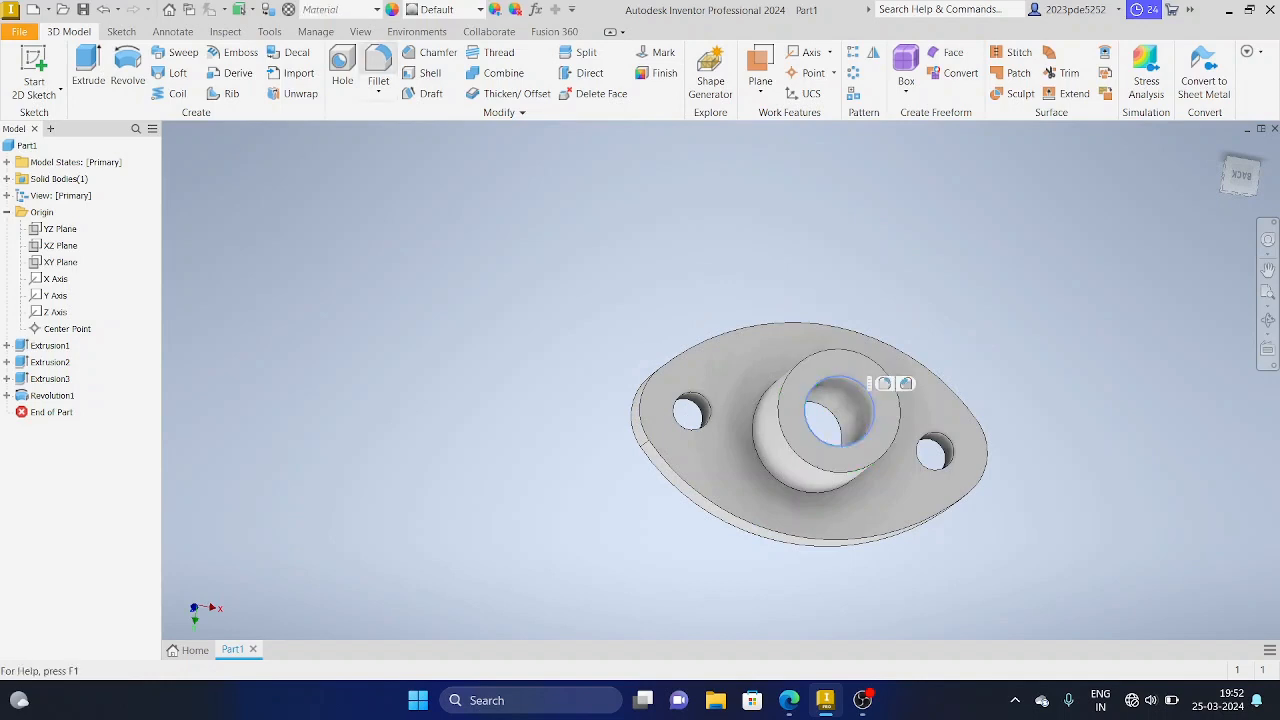
click(437, 52)
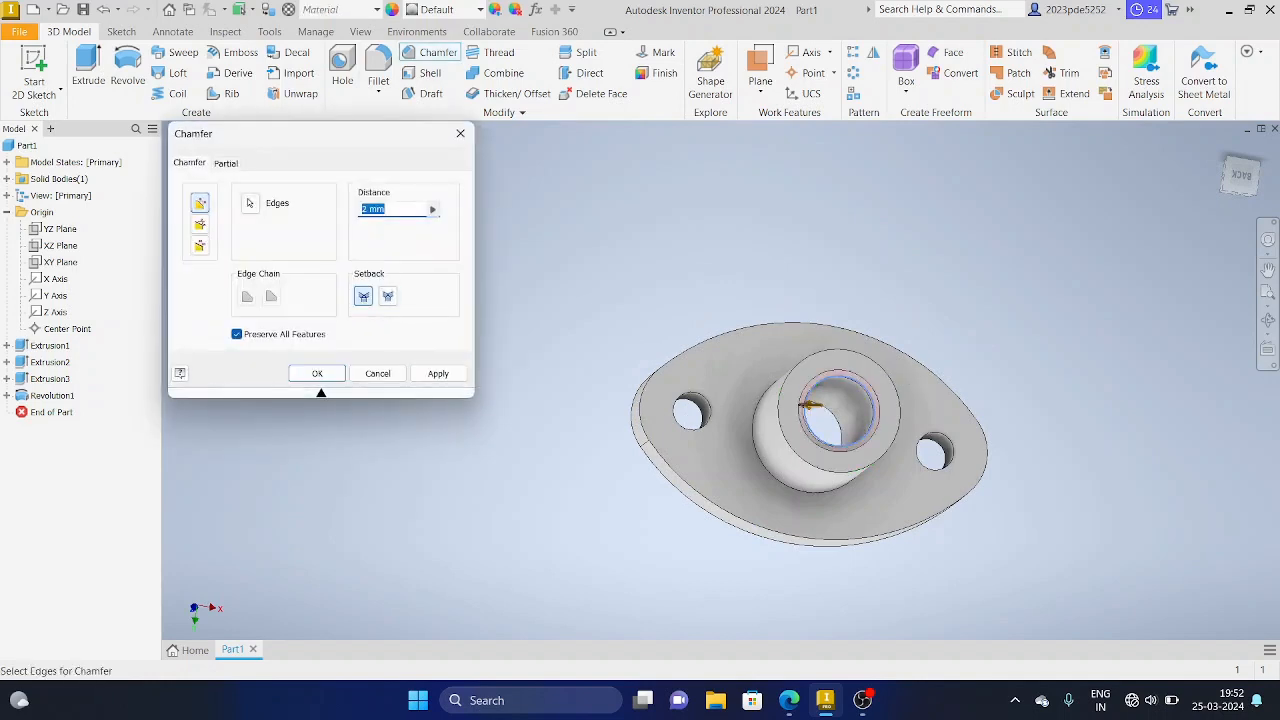
click(199, 224)
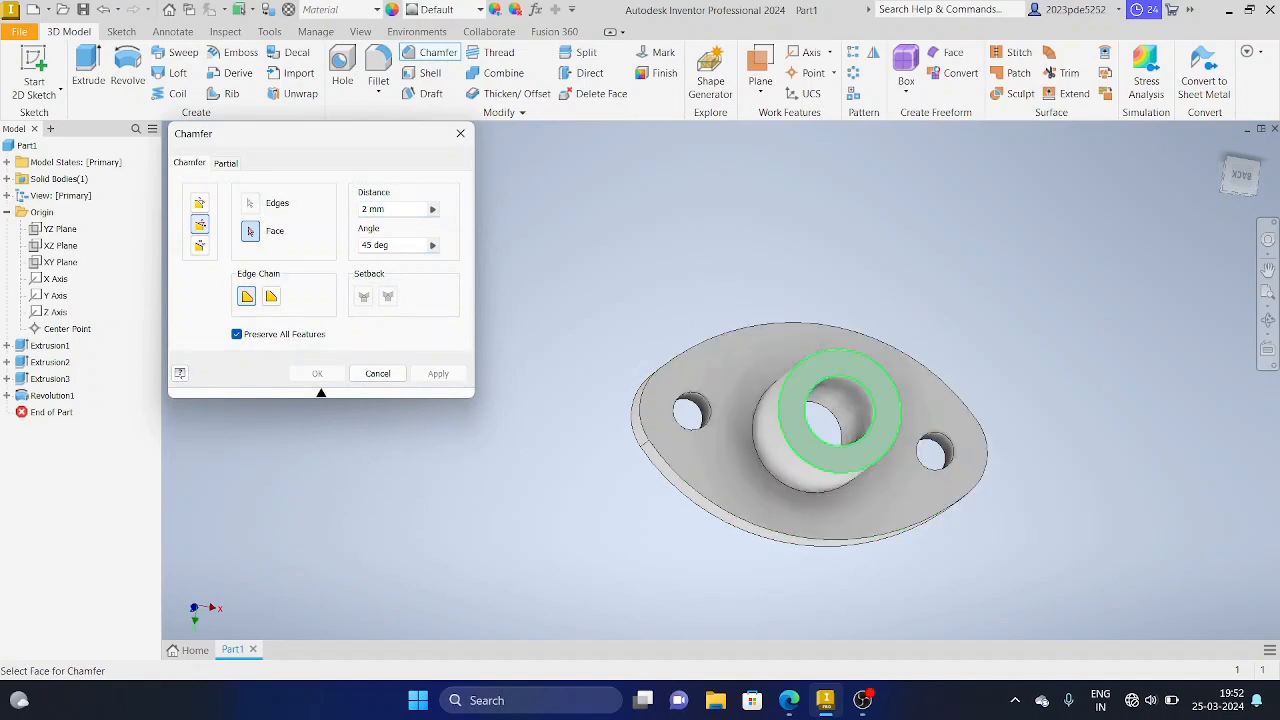
click(812, 406)
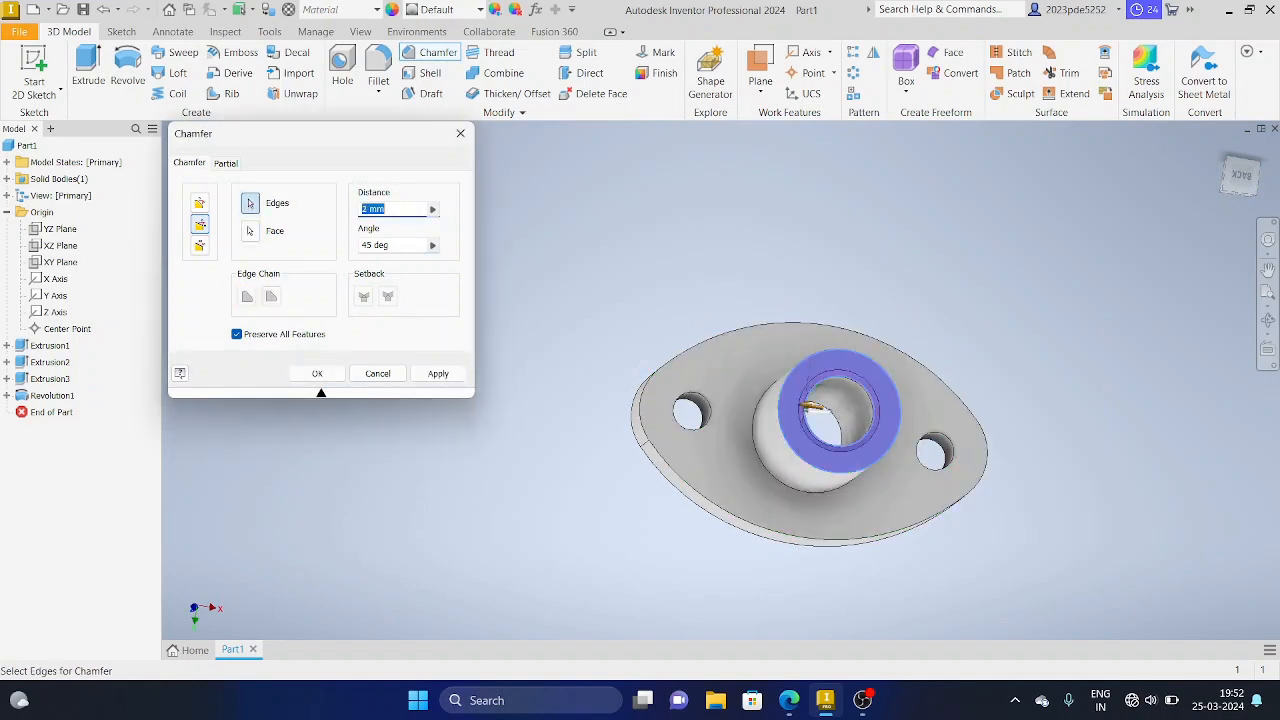
key(Tab)
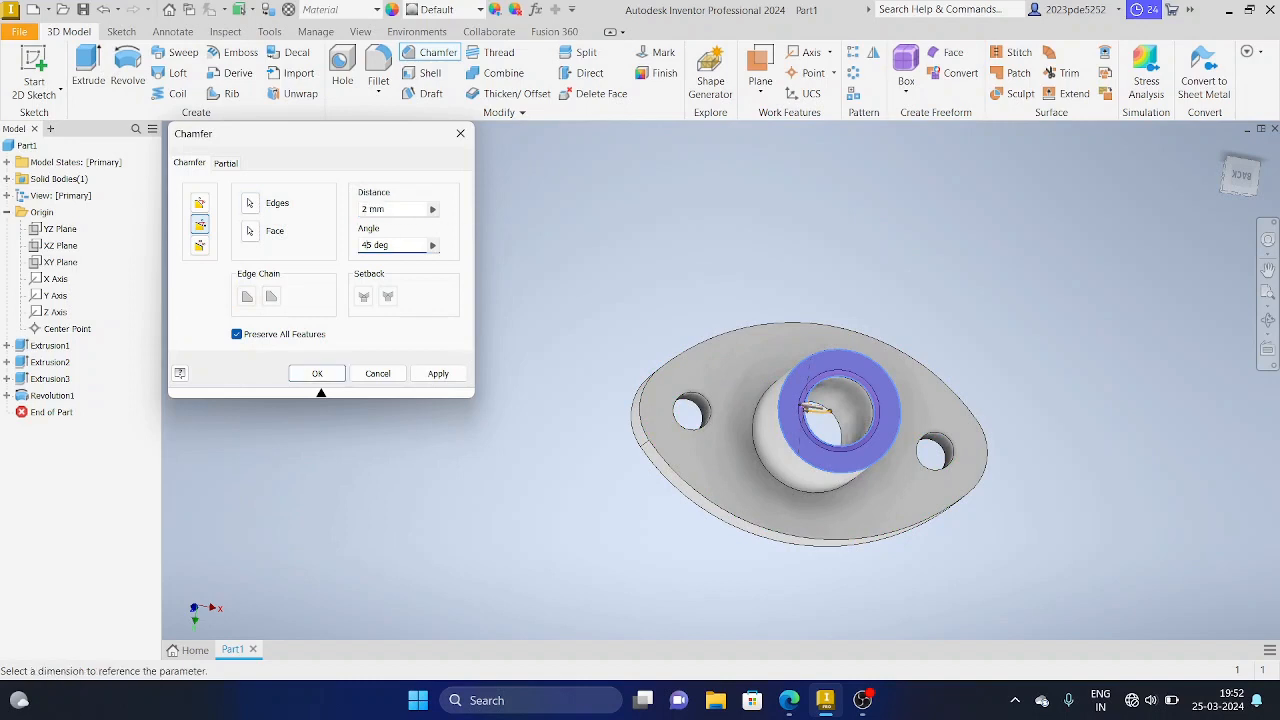
key(BackSpace)
text(1)
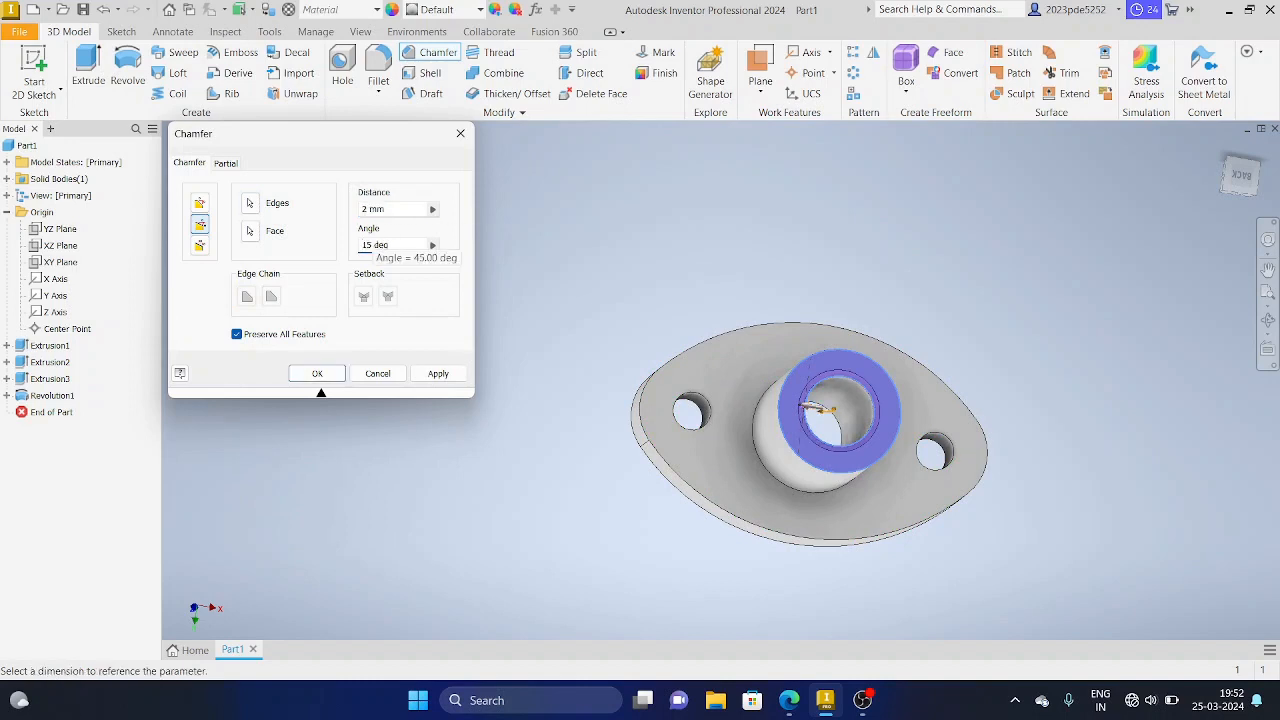
scroll(866, 371, down, 3)
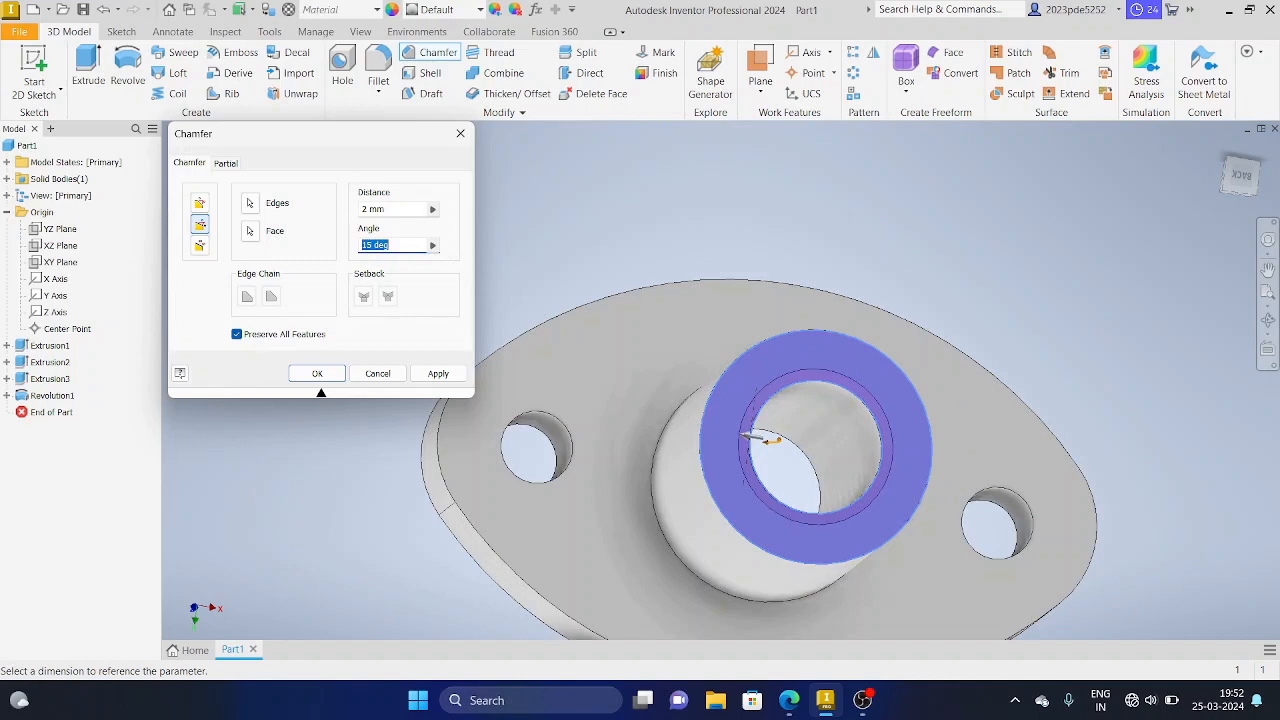
click(388, 209)
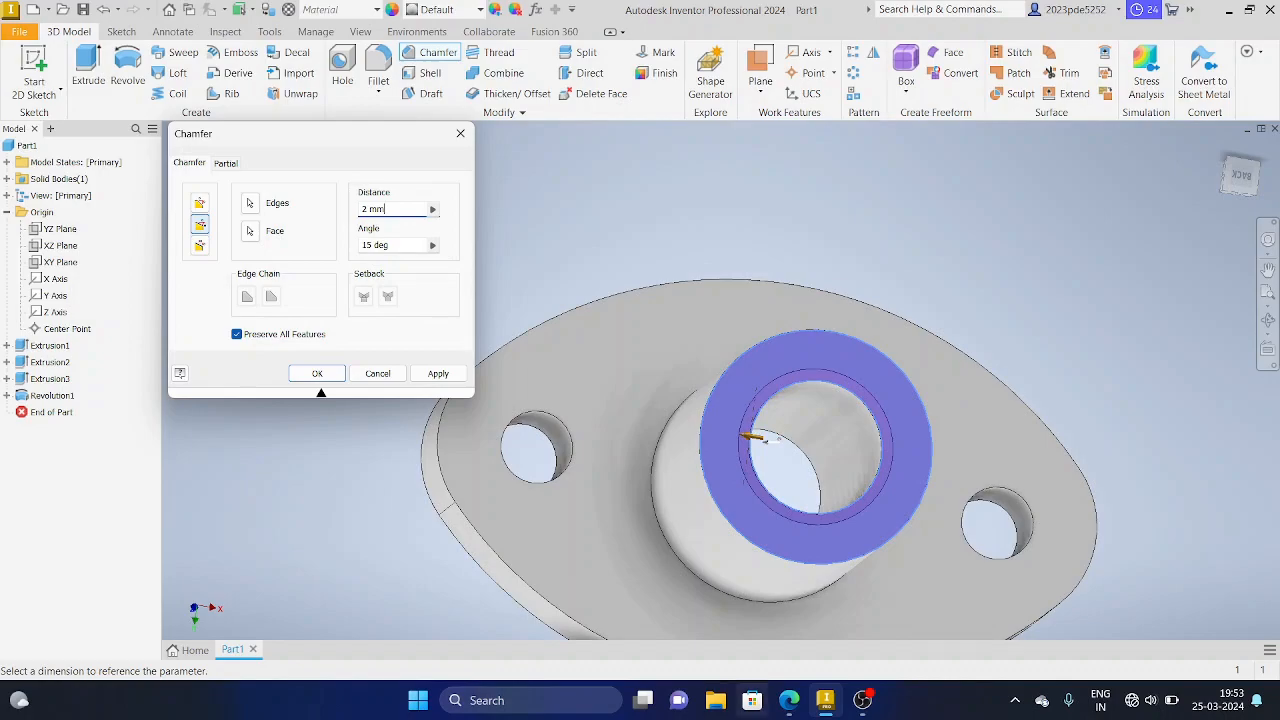
key(alt+Tab)
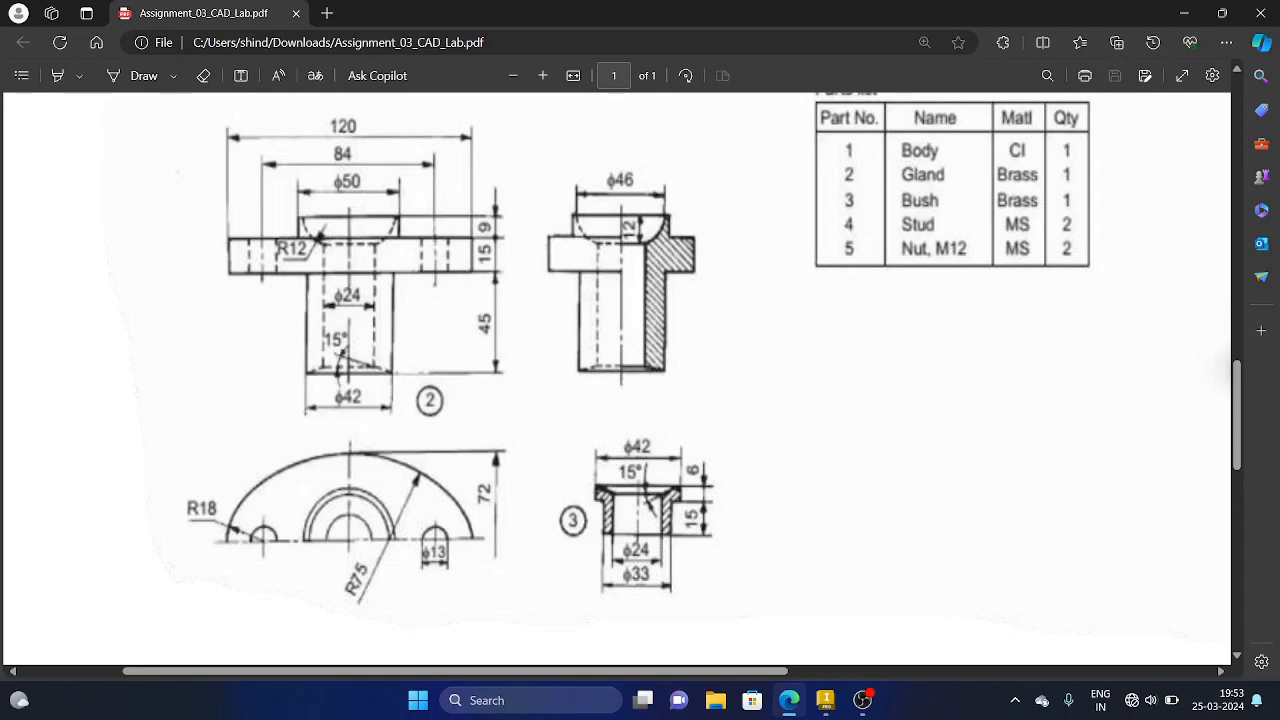
click(825, 700)
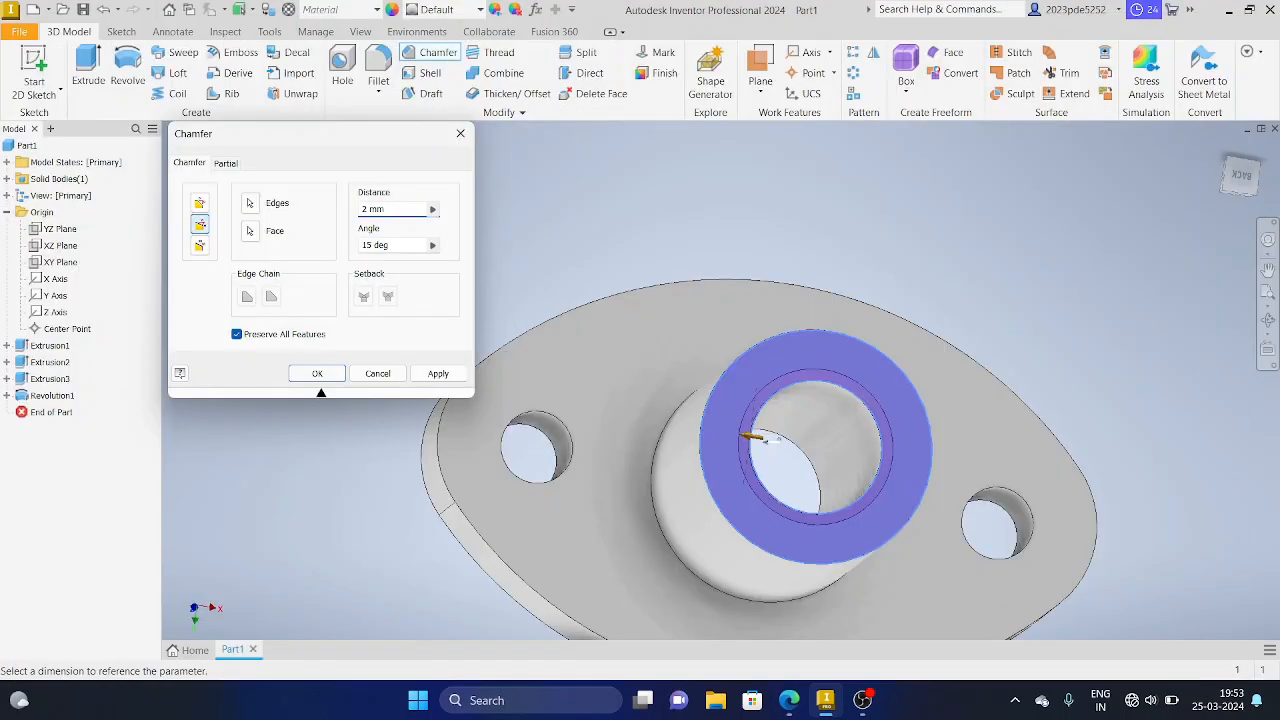
click(317, 374)
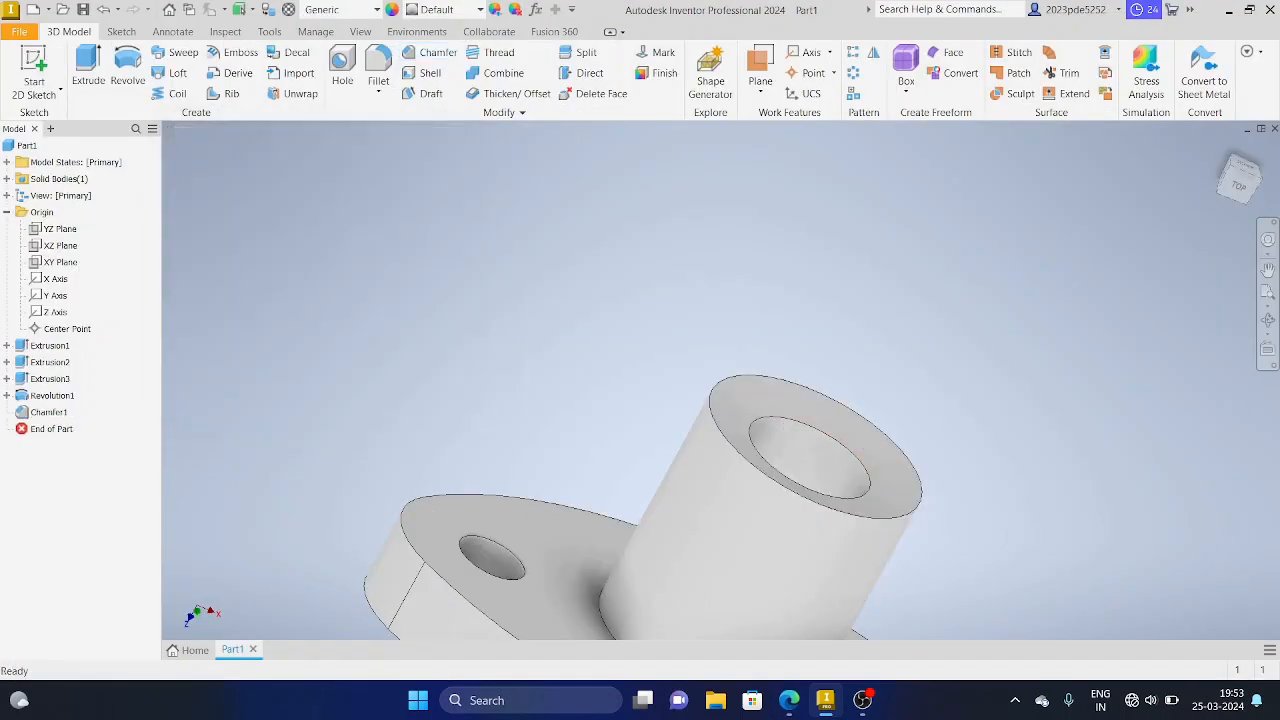
Inspect the chamfered bore and the tube end from several sides, and compare them with the gland views in the PDF drawing.
mouse_move(770, 440)
shift+middle_down()
mouse_move(755, 500)
mouse_move(650, 570)
mouse_move(480, 560)
mouse_move(700, 440)
mouse_move(765, 420)
mouse_move(785, 488)
mouse_move(788, 330)
shift+middle_up()
scroll(783, 484, up, 6)
scroll(779, 535, down, 10)
mouse_move(776, 500)
shift+middle_down()
mouse_move(985, 480)
mouse_move(1017, 441)
mouse_move(992, 437)
shift+middle_up()
scroll(1017, 441, up, 6)
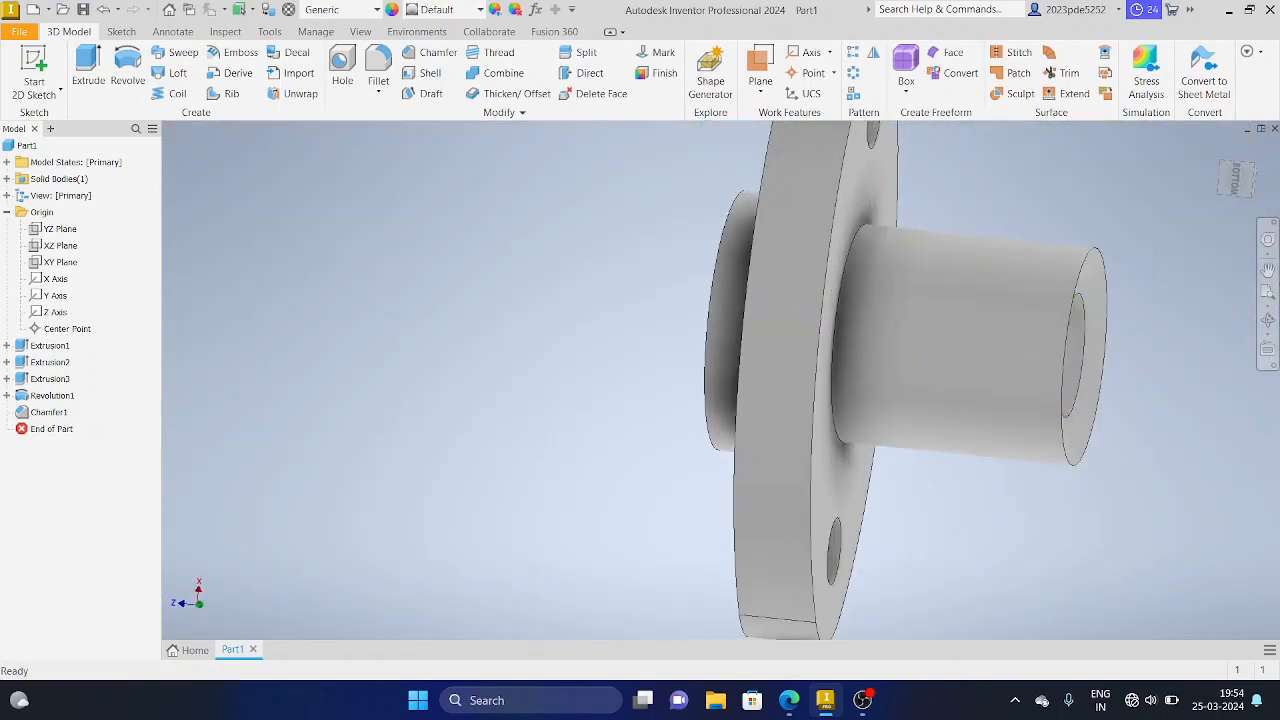
click(789, 700)
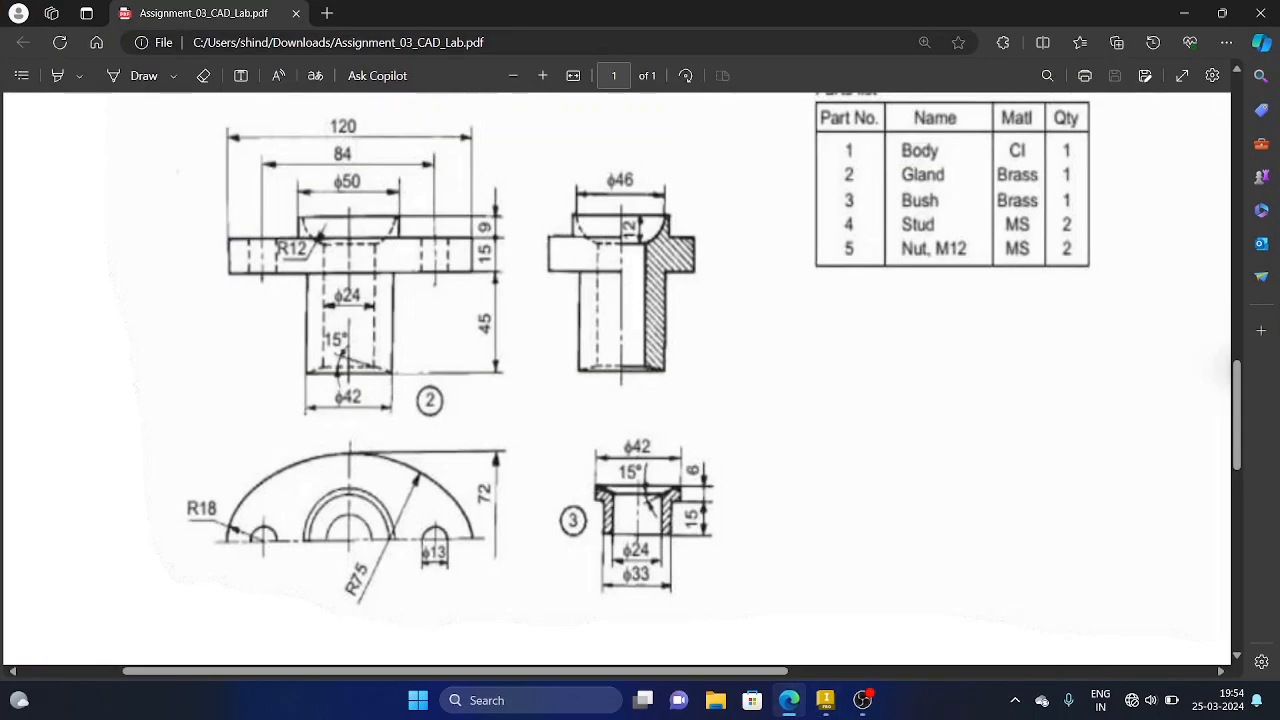
click(789, 700)
mouse_move(790, 380)
shift+middle_down()
mouse_move(860, 440)
mouse_move(900, 540)
mouse_move(945, 600)
shift+middle_up()
Check the gland's material in the PDF parts list, and try to assign Brass, Soft Yellow to the part from the Inventor Material Library.
click(172, 31)
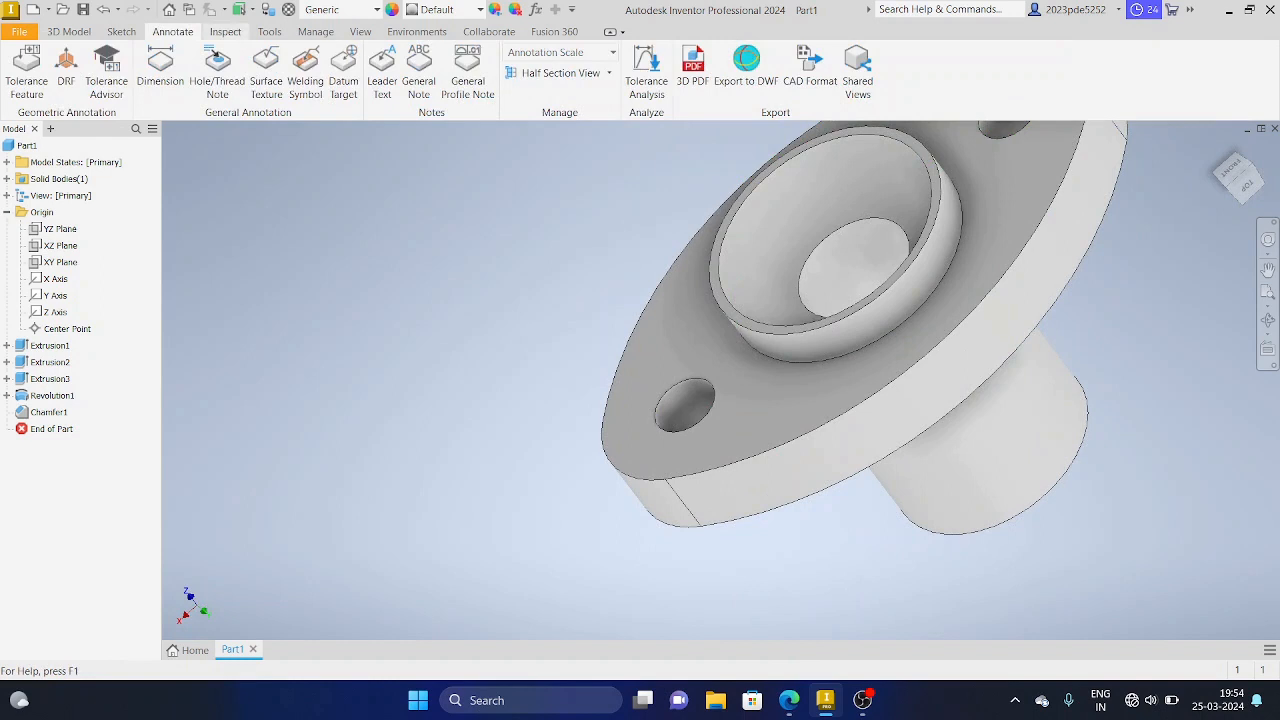
click(269, 31)
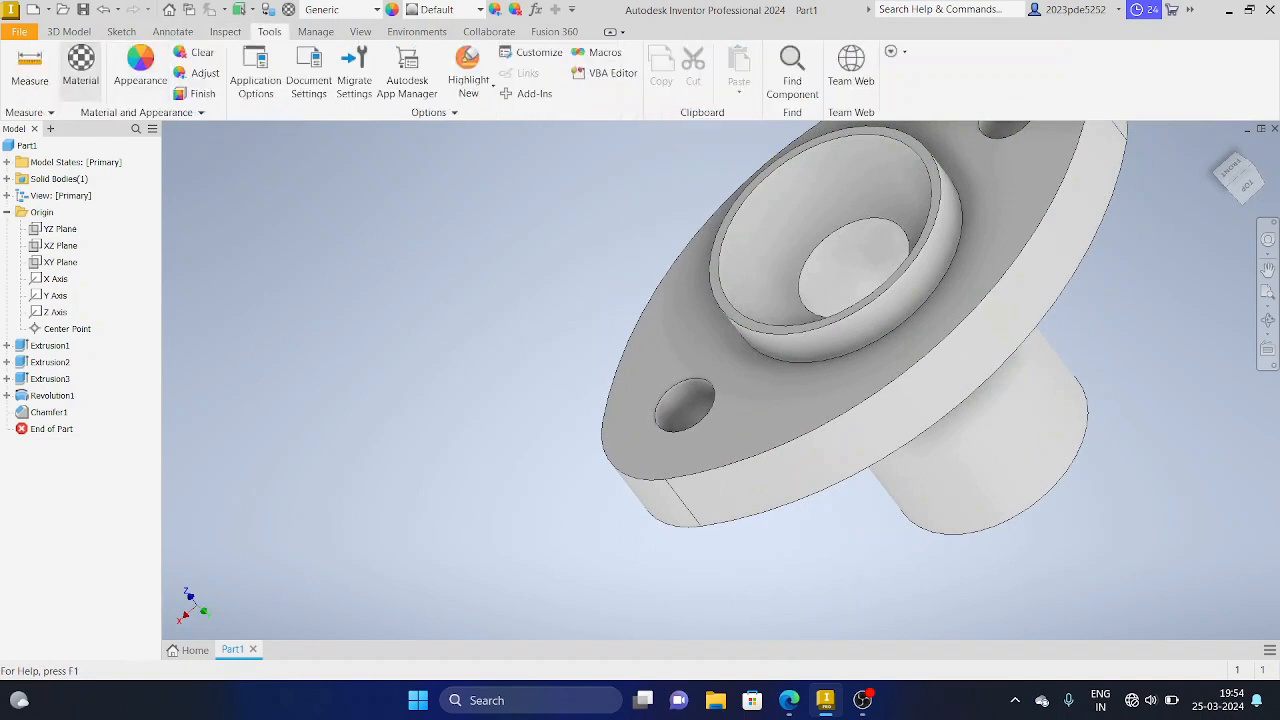
click(80, 68)
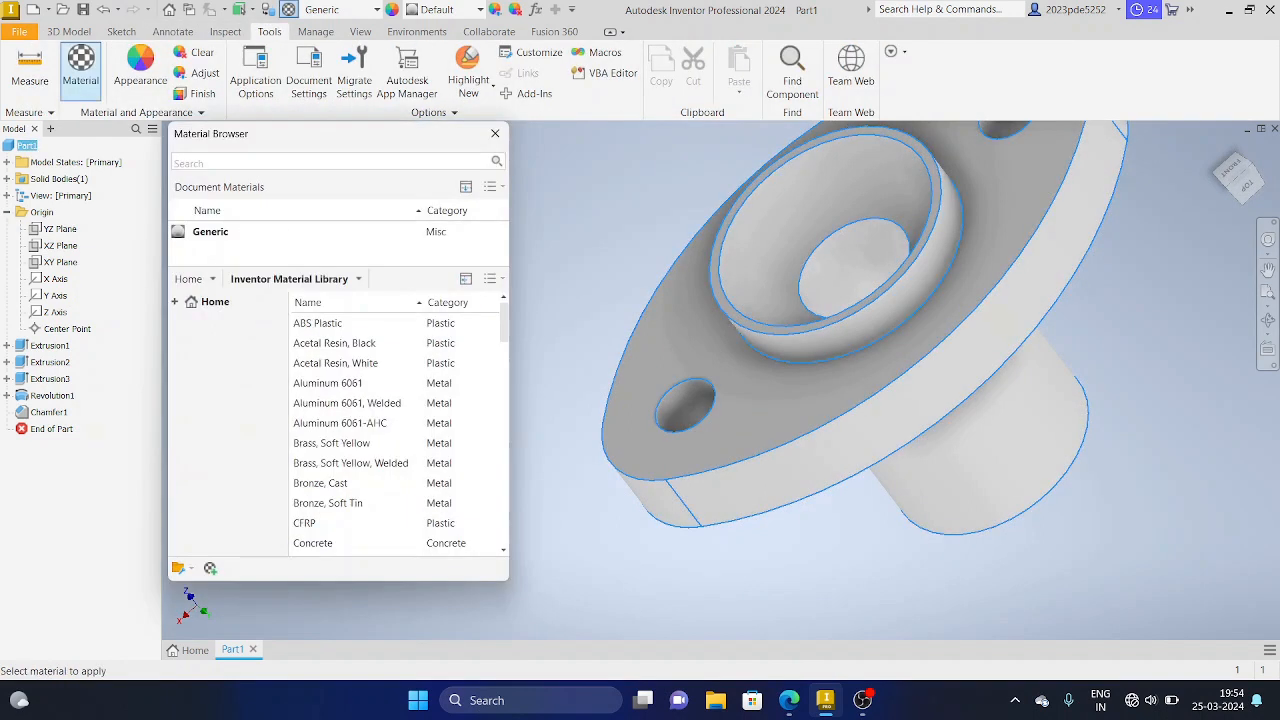
click(789, 700)
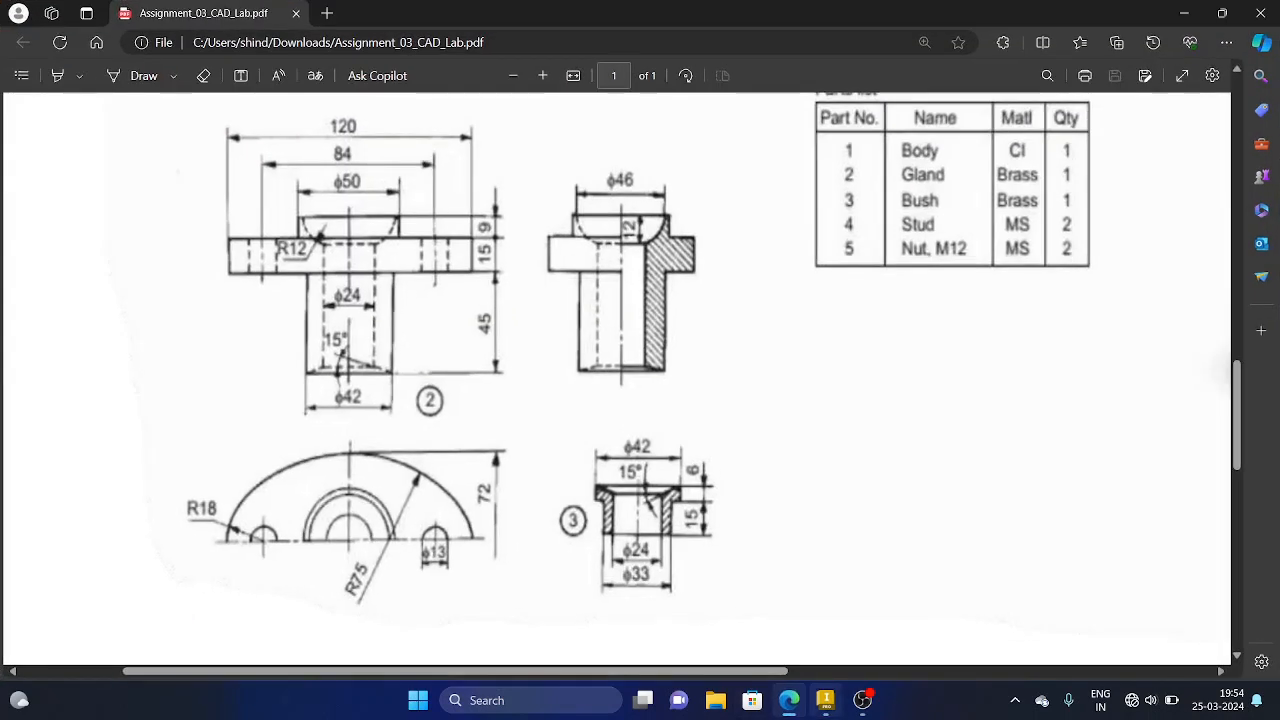
click(825, 700)
click(260, 162)
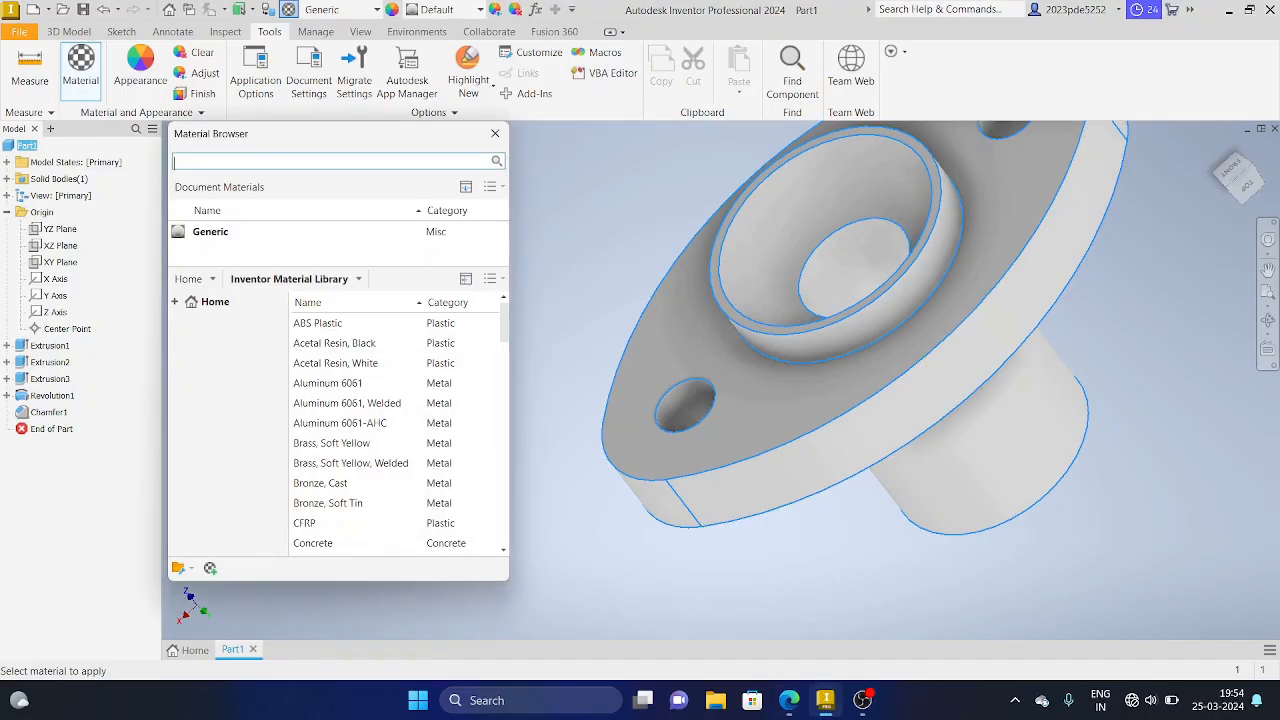
text(bra)
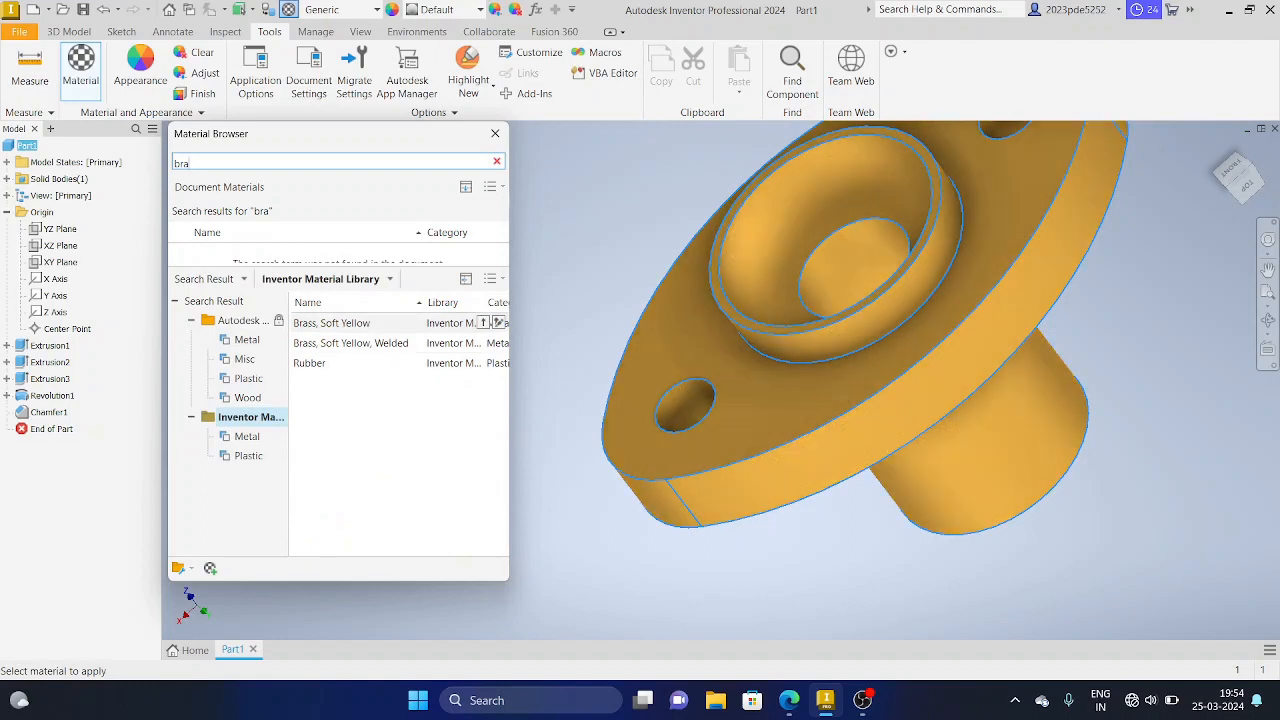
click(416, 324)
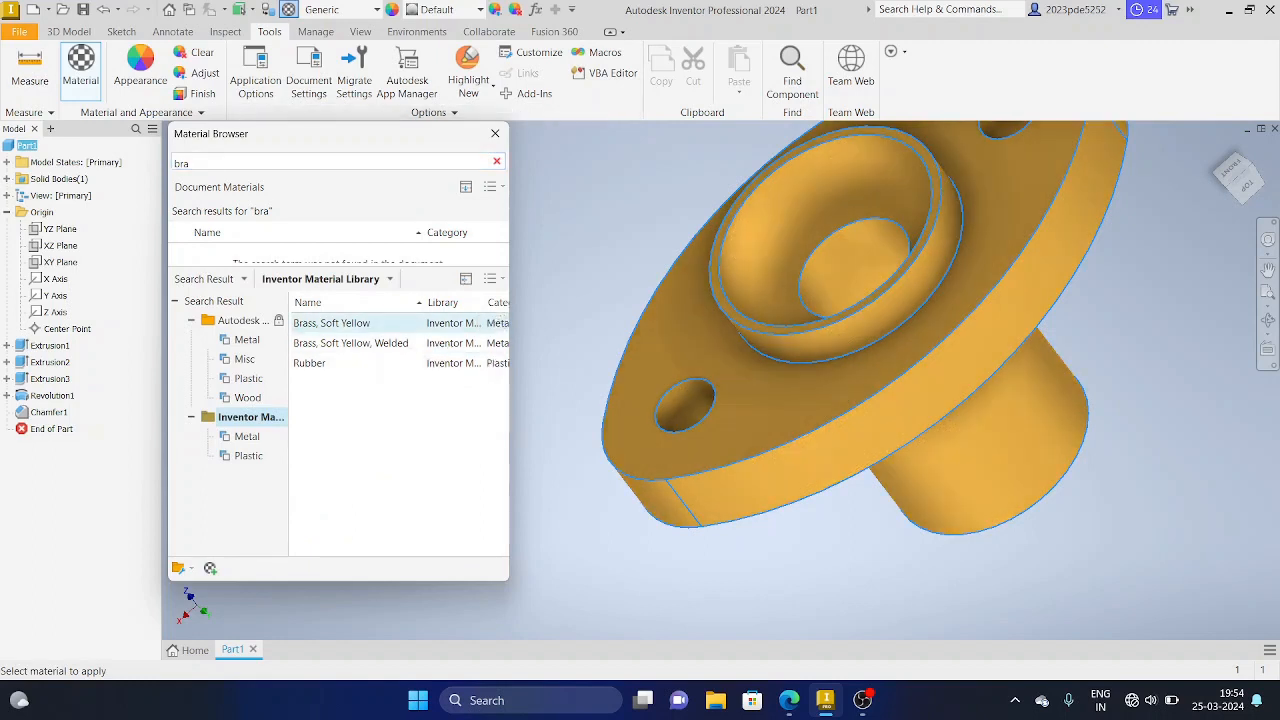
click(495, 133)
Find brass in the material library and assign Brass, Soft Yellow to the part.
click(81, 71)
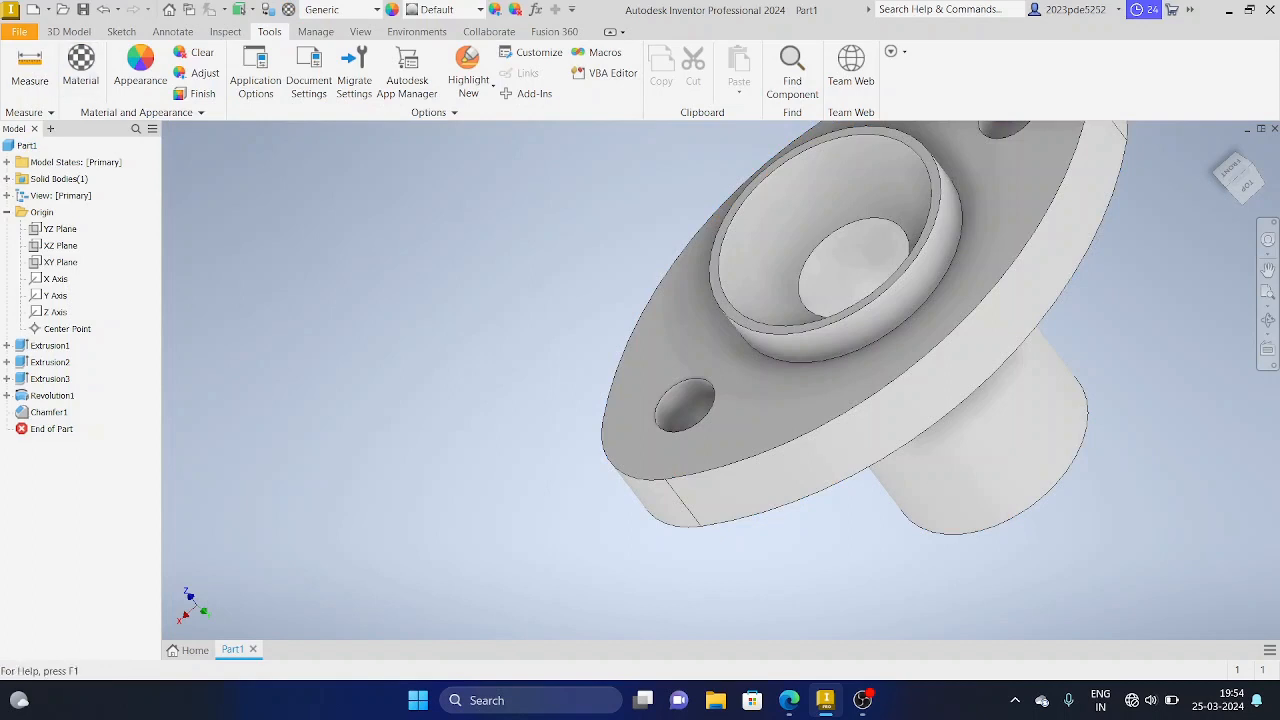
click(260, 162)
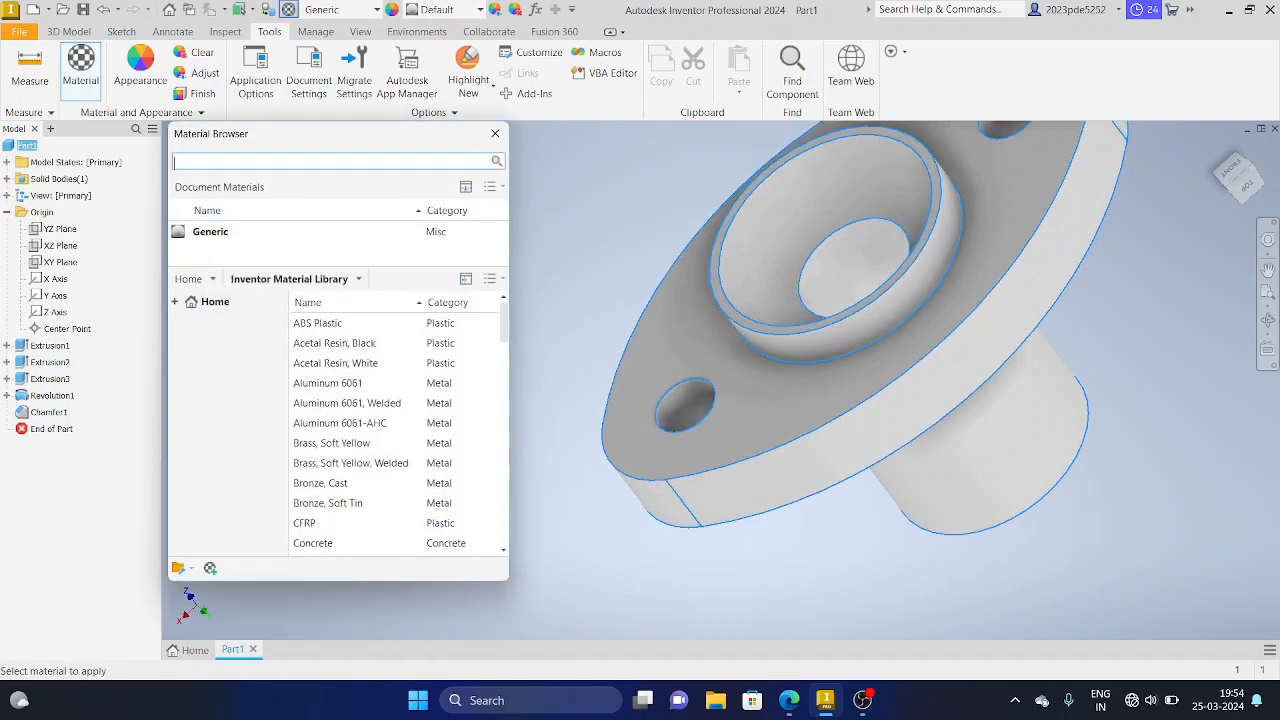
text(brass)
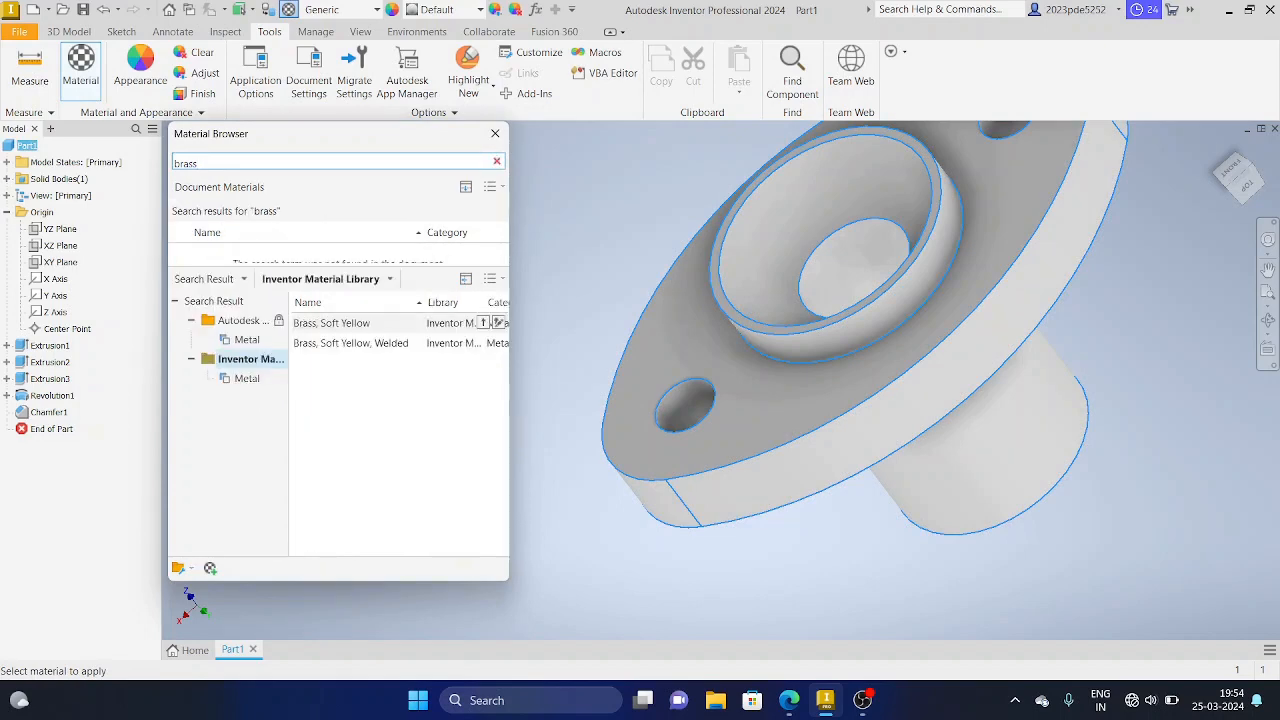
click(332, 323)
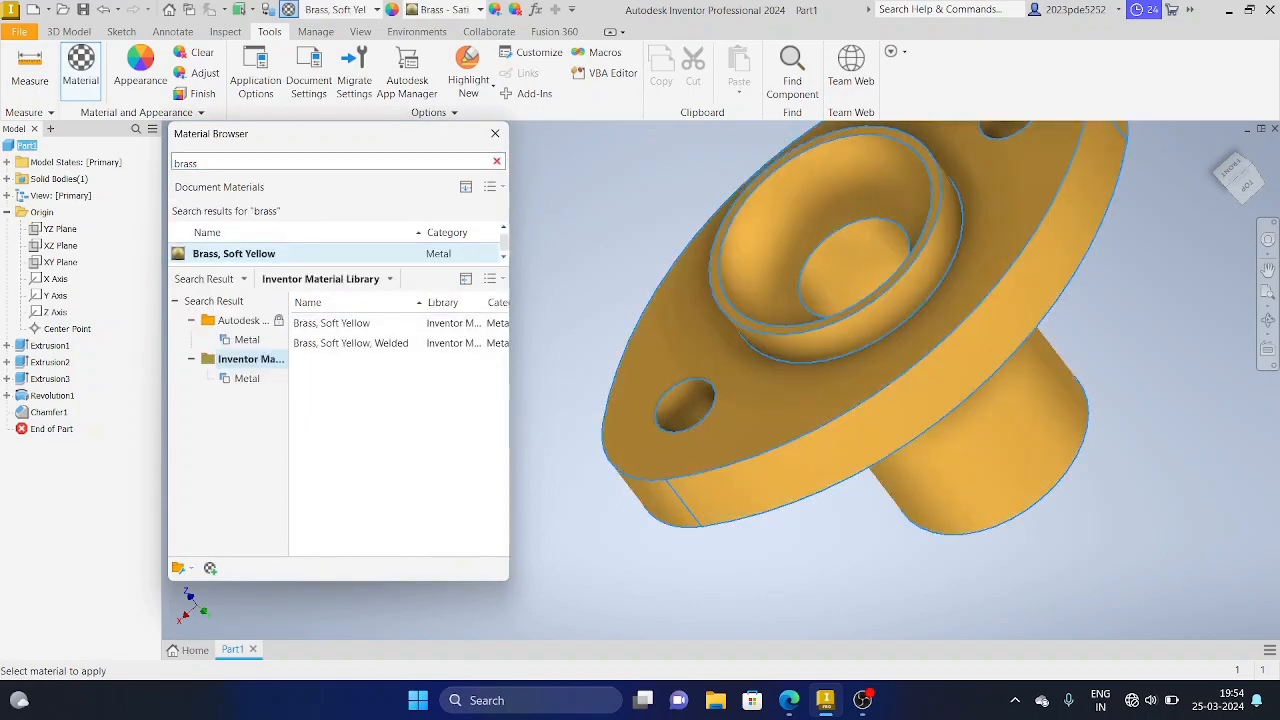
click(495, 133)
Examine the brass gland from several angles and compare it with the gland drawing and the other parts in the PDF.
scroll(570, 345, up, 5)
scroll(627, 372, down, 4)
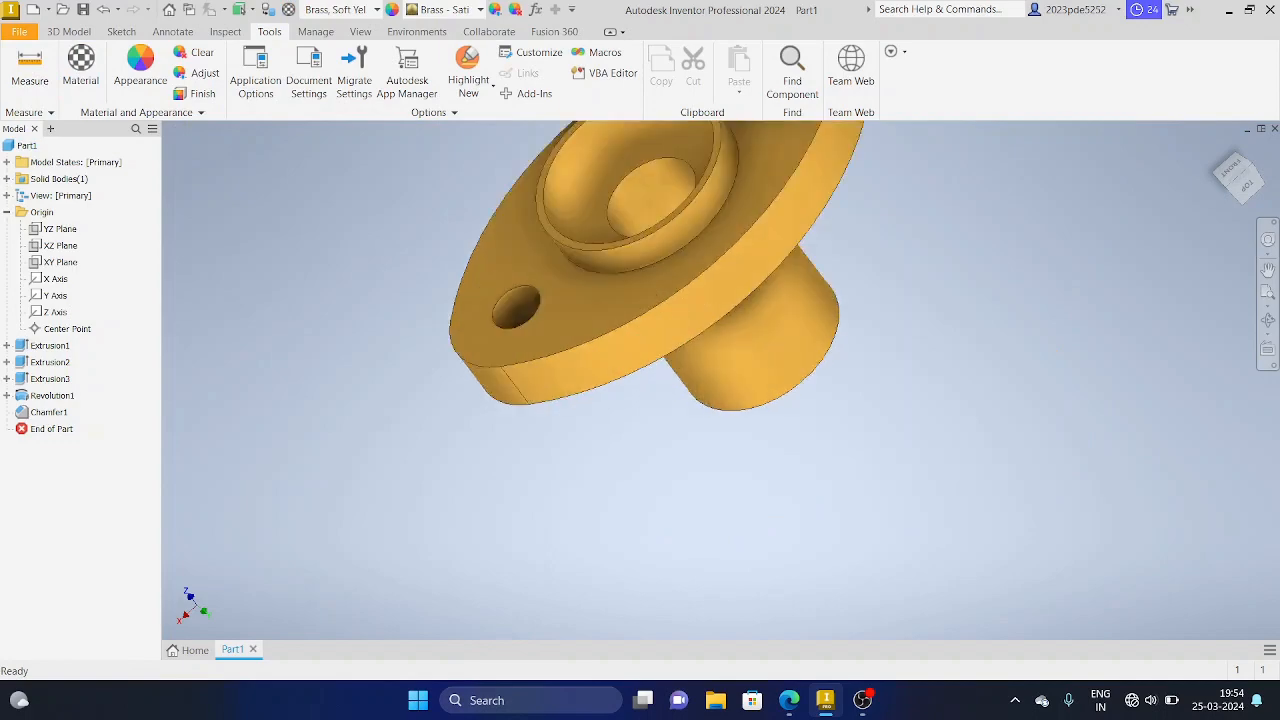
mouse_move(694, 253)
shift+middle_down()
mouse_move(610, 258)
mouse_move(740, 262)
mouse_move(735, 165)
mouse_move(700, 320)
mouse_move(705, 250)
shift+middle_up()
shift+middle_drag(685, 355, 708, 370)
scroll(700, 372, up, 3)
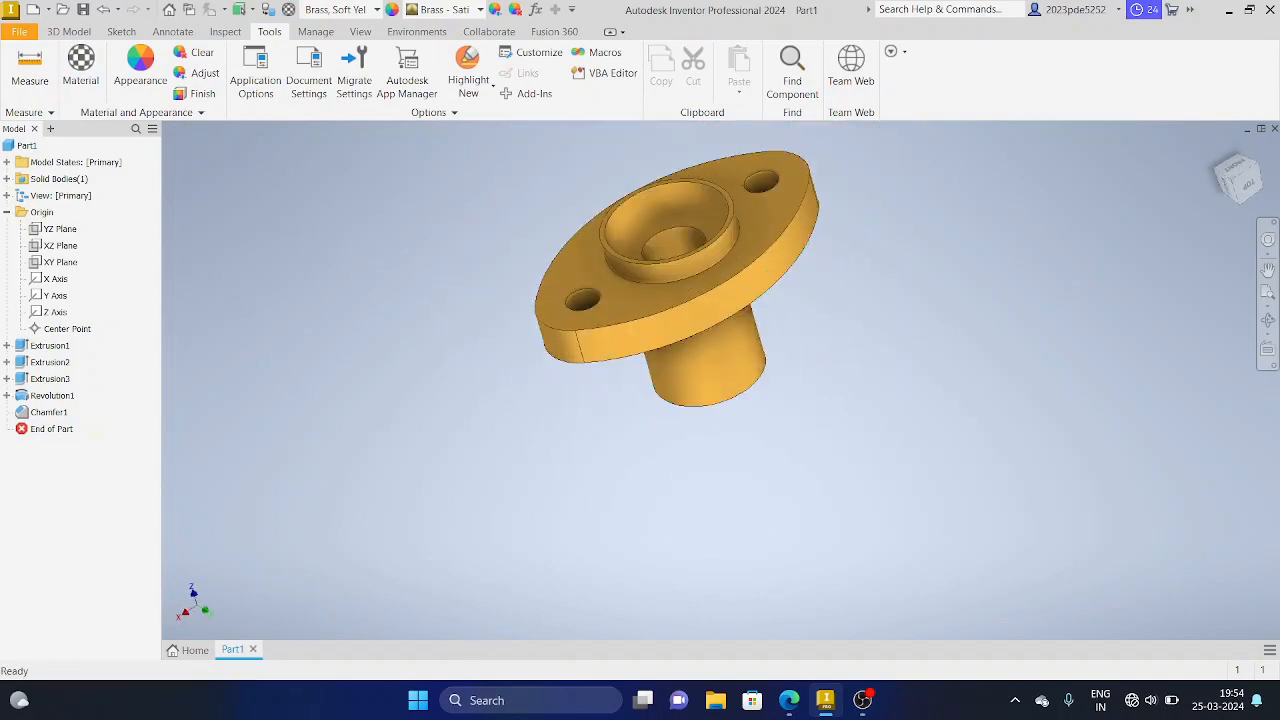
scroll(775, 280, down, 4)
middle_drag(770, 280, 776, 406)
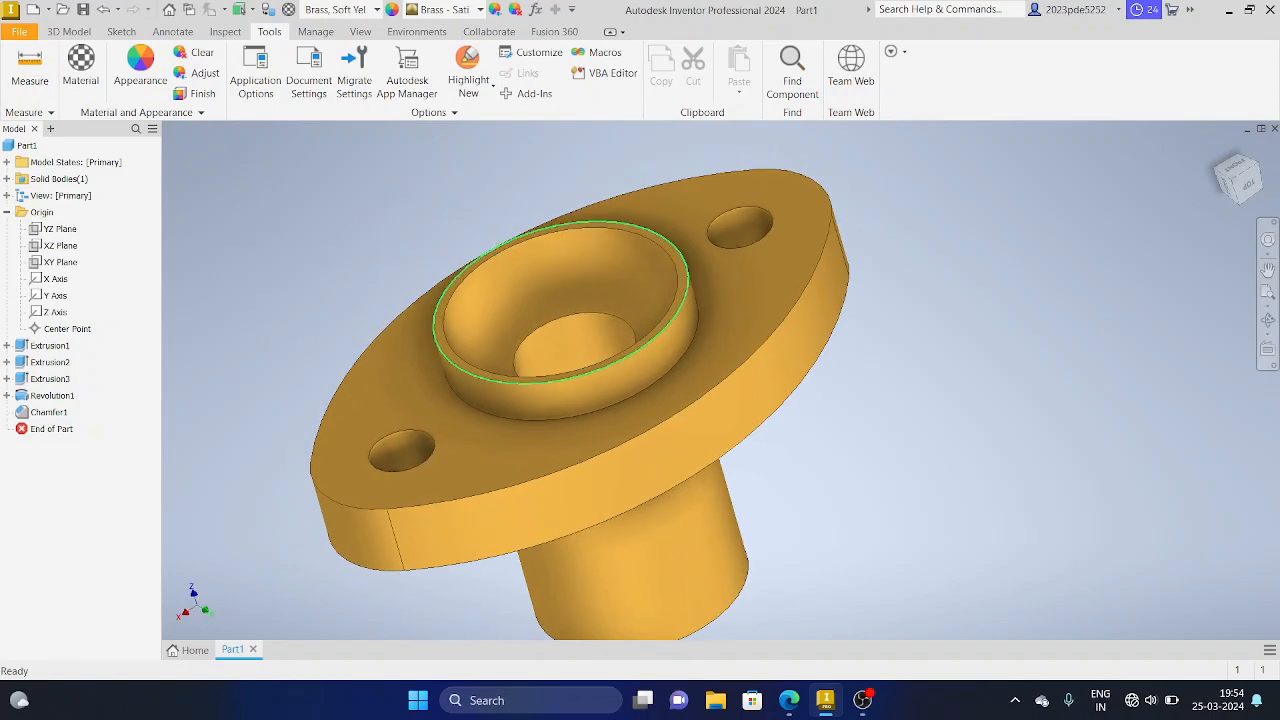
click(69, 31)
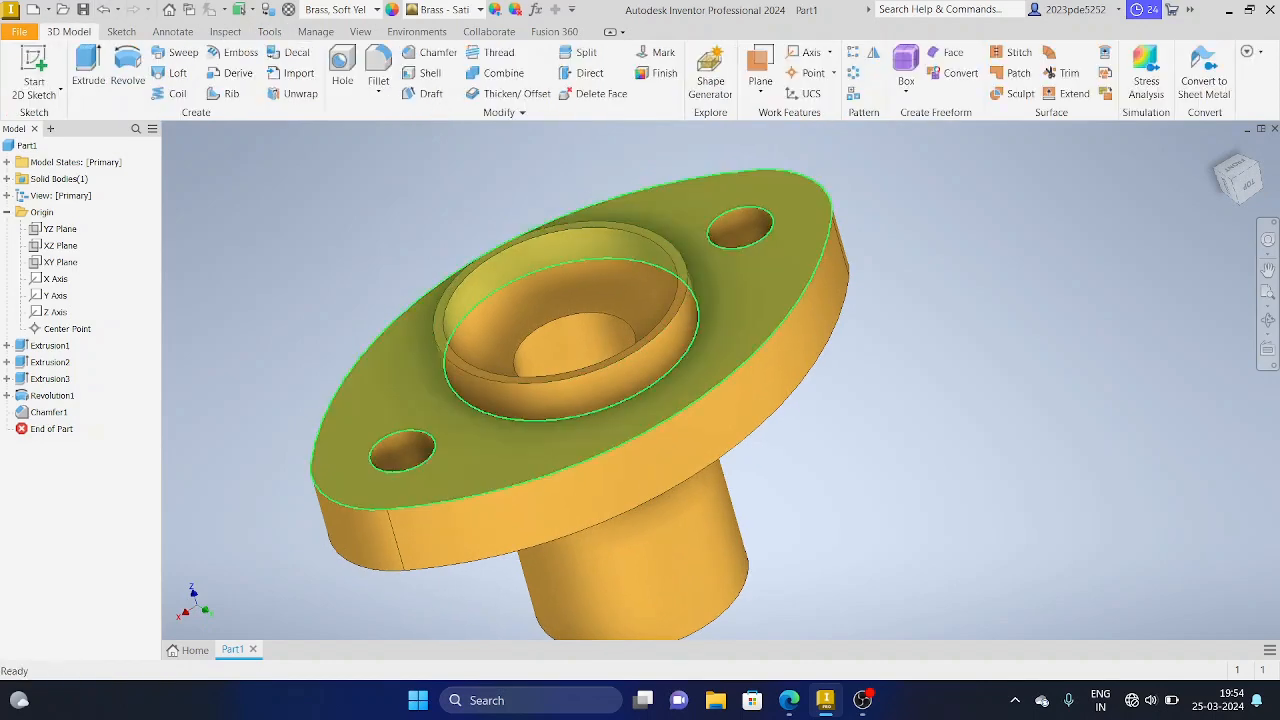
click(789, 700)
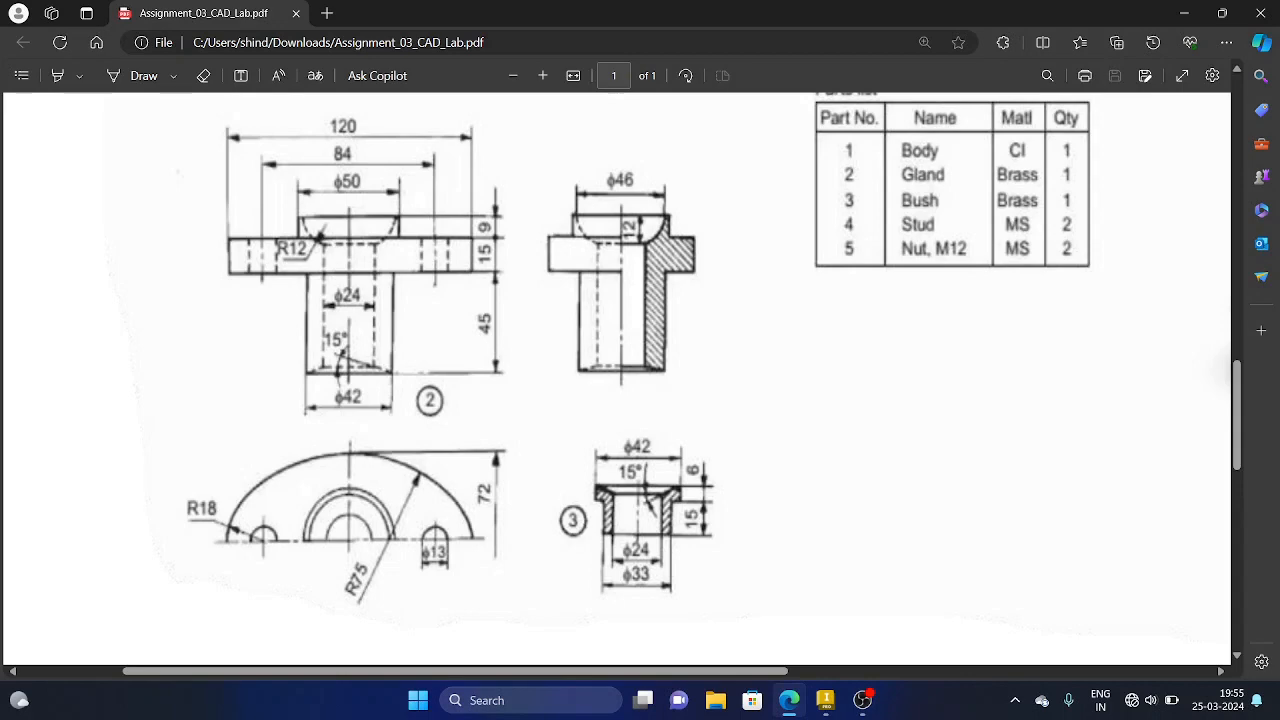
scroll(640, 380, up, 5)
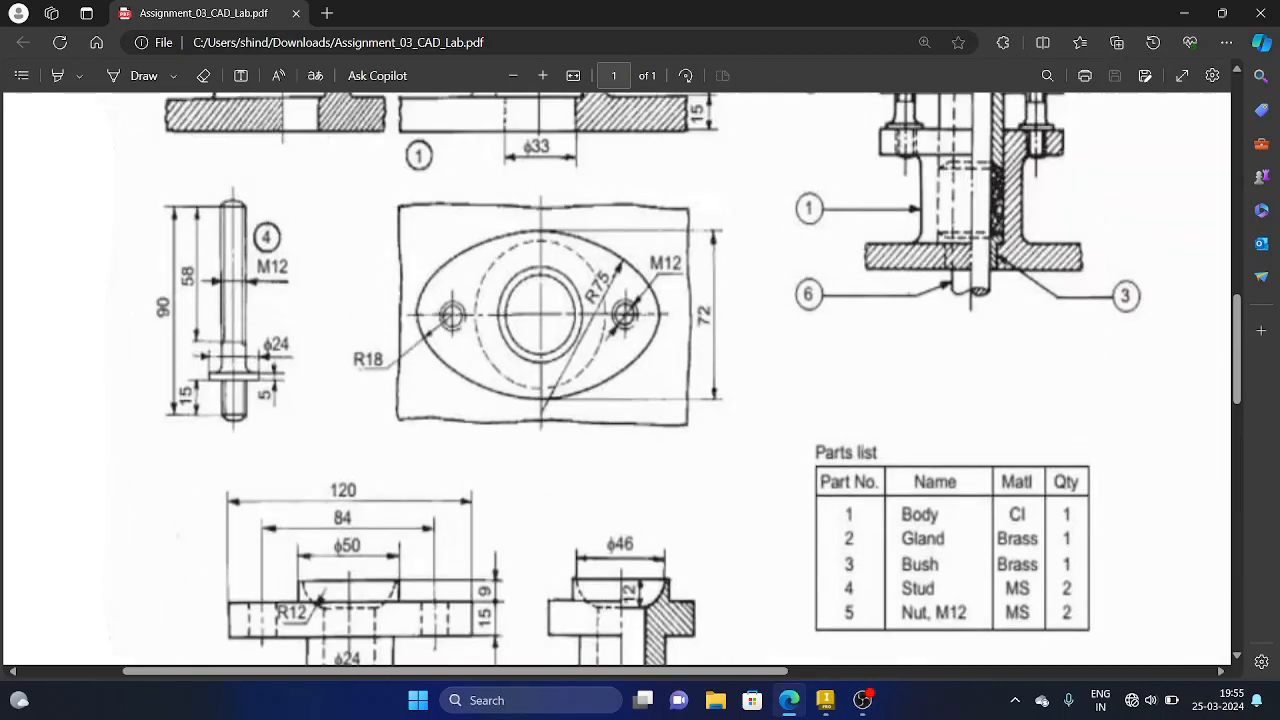
click(825, 700)
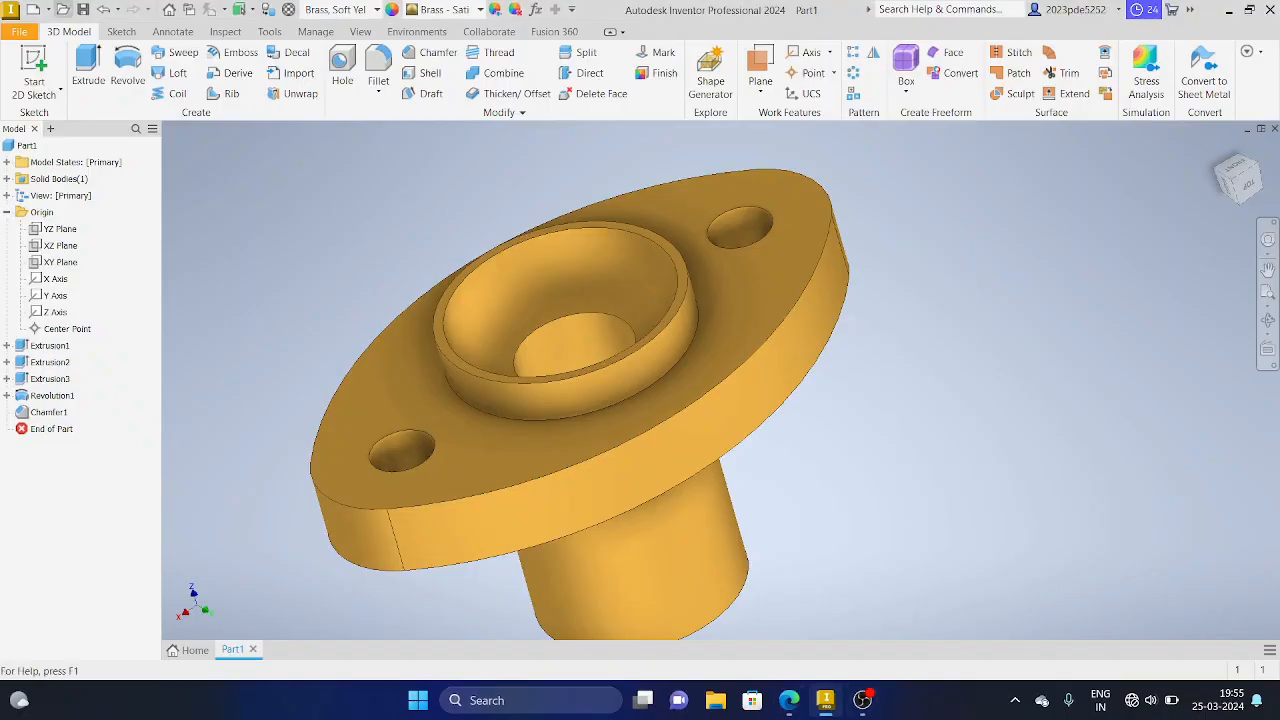
click(863, 700)
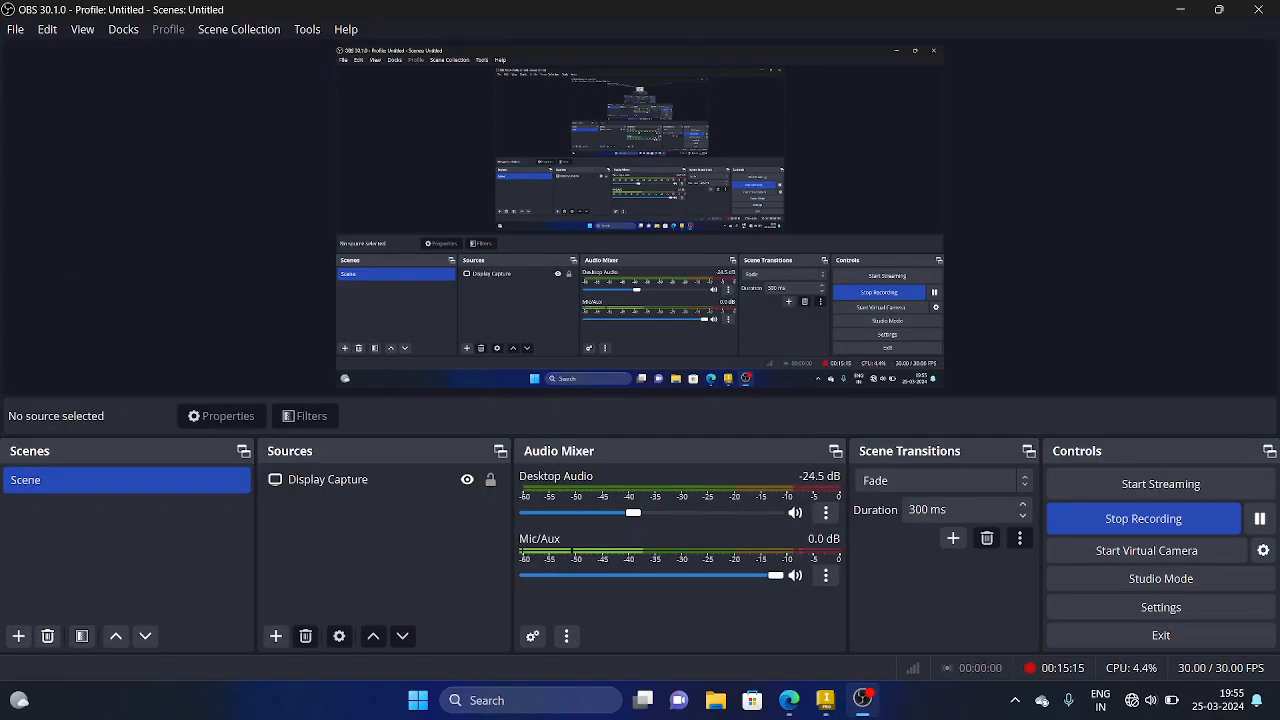